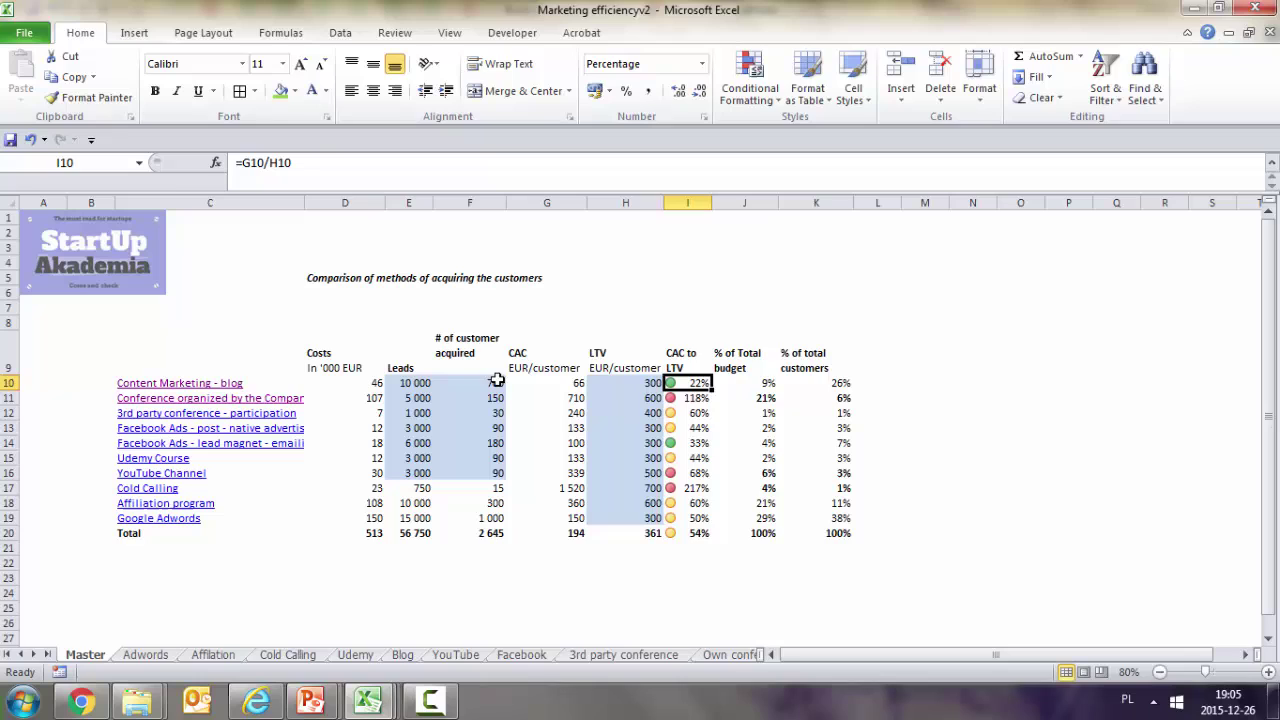
- Inspect the CAC formula and the LTV value for the Content Marketing - blog row
click(560, 386)
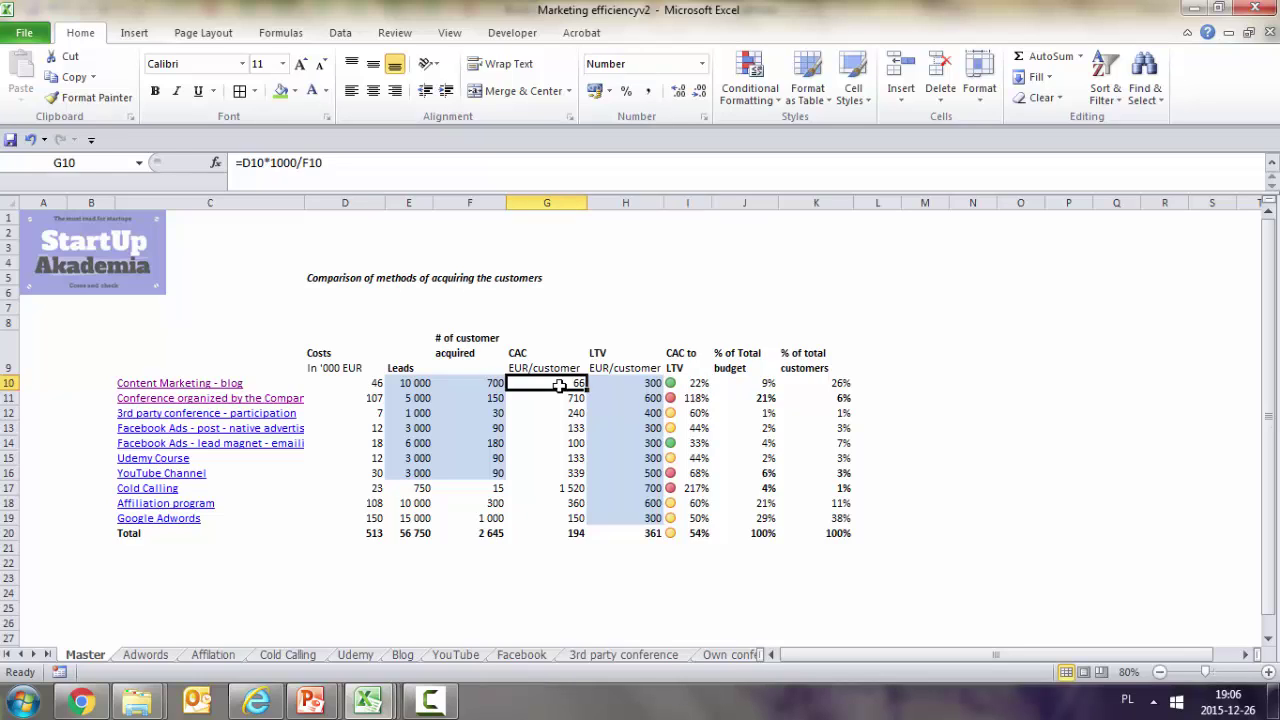
double_click(560, 385)
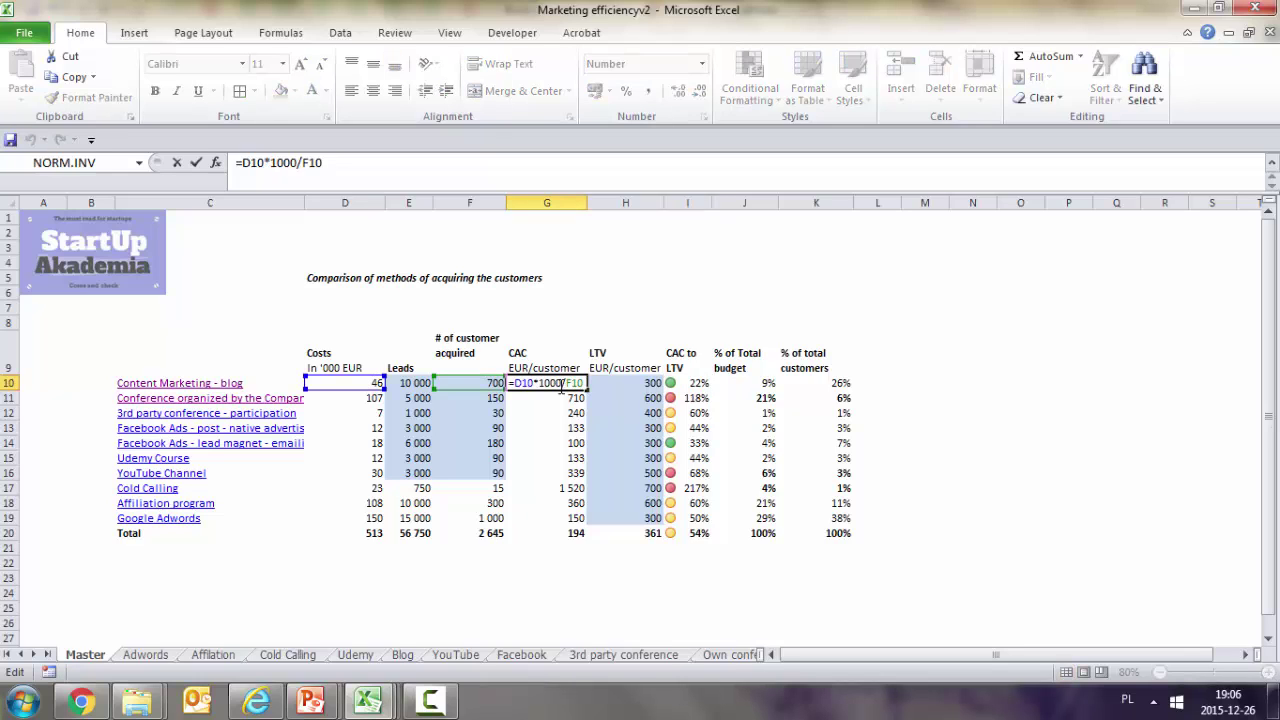
key(Return)
click(620, 380)
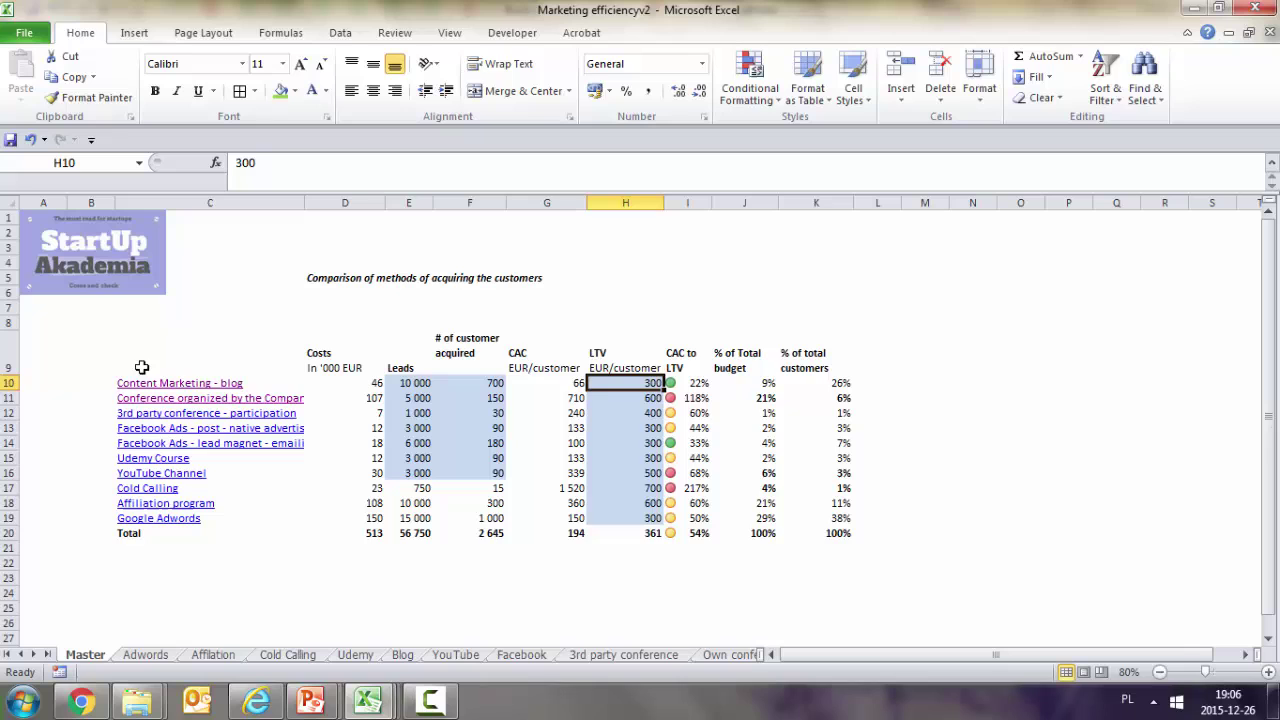
- Open the linked Blog cost sheet and inspect the Software, Total, Distribution and post production summary rows
click(126, 385)
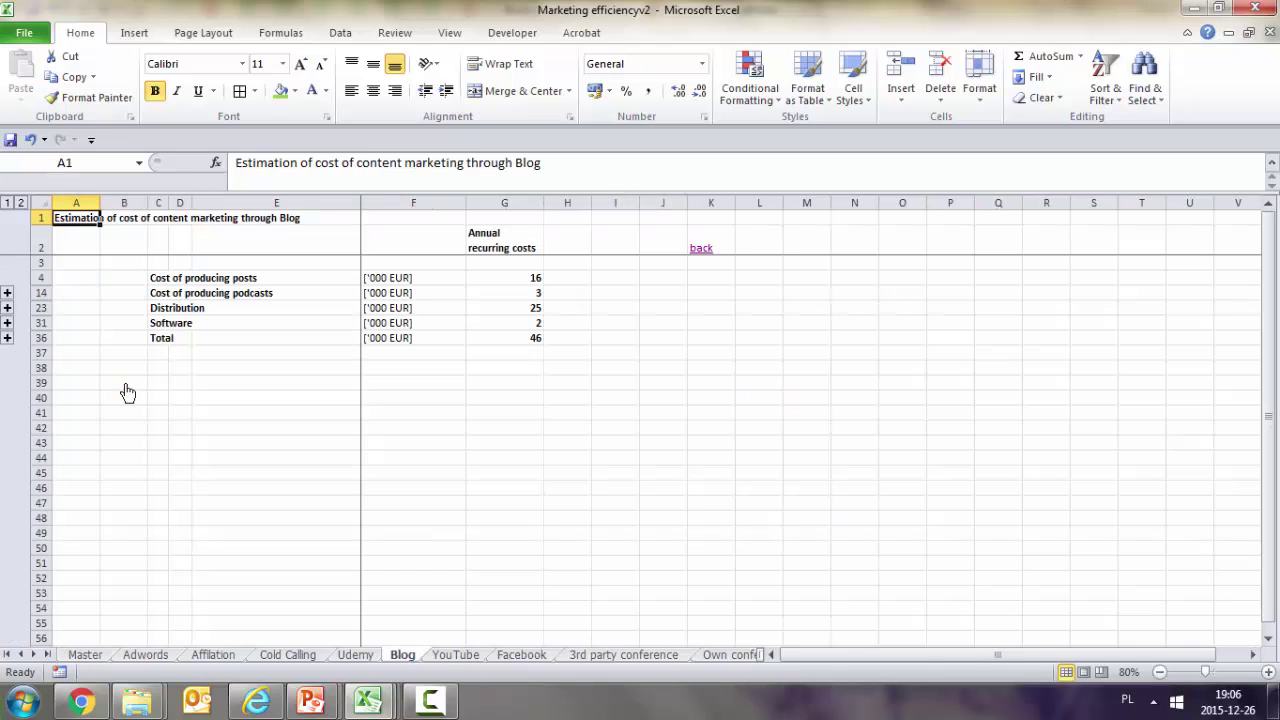
click(160, 323)
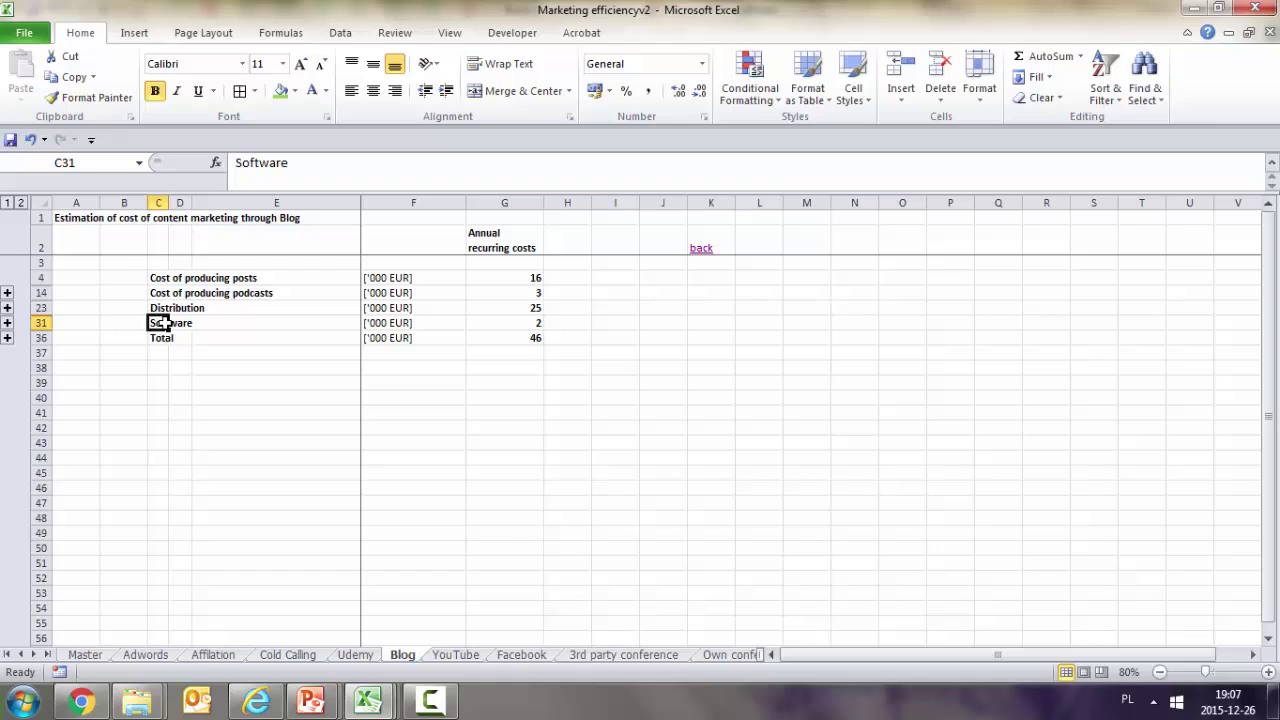
click(527, 334)
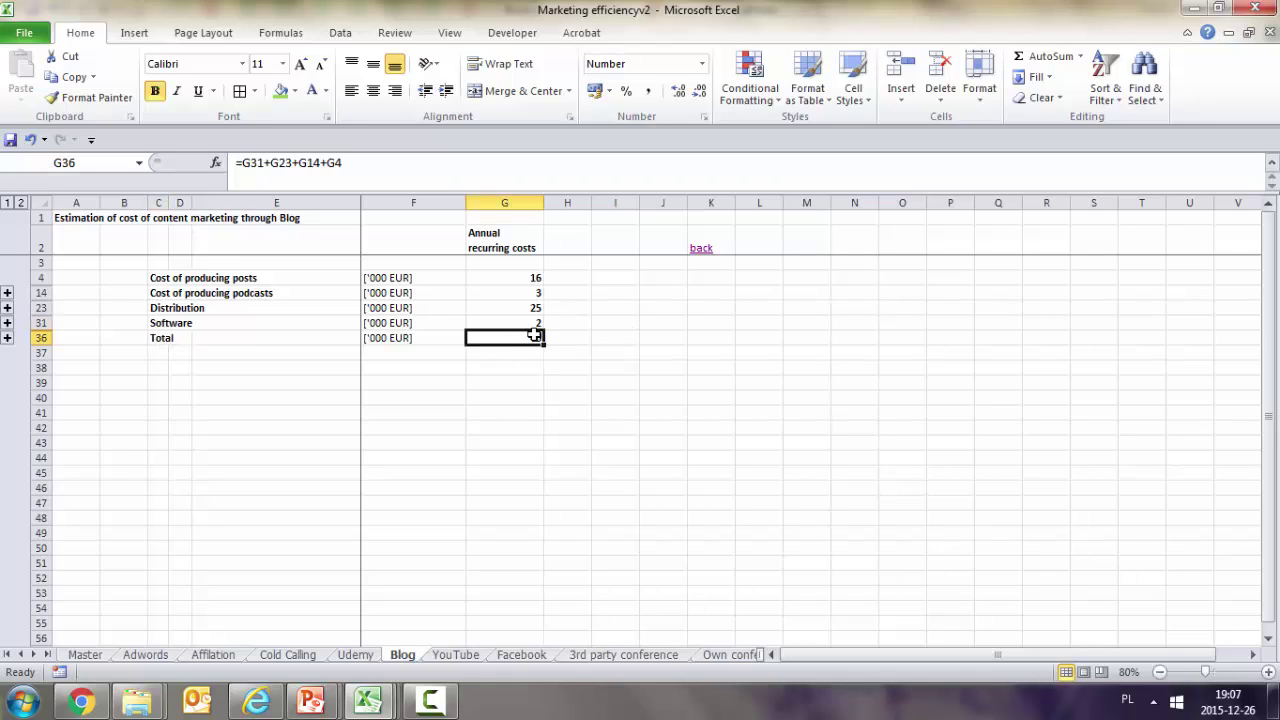
click(527, 308)
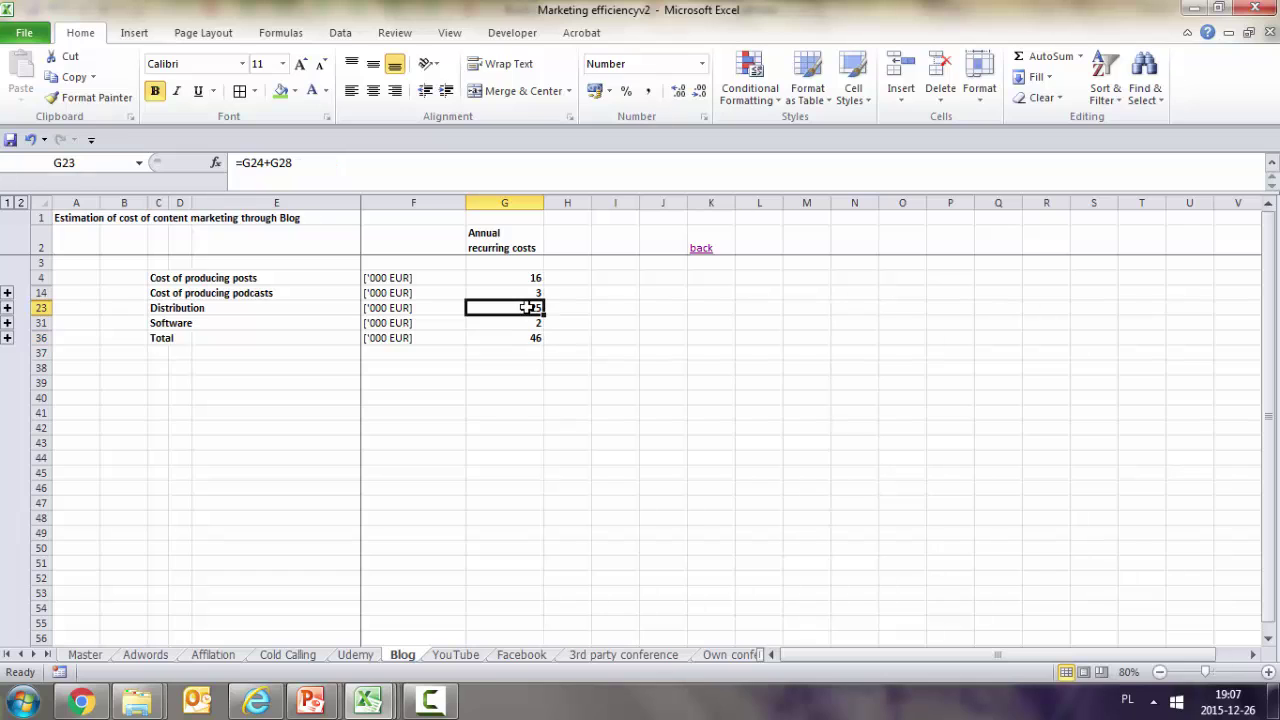
click(510, 279)
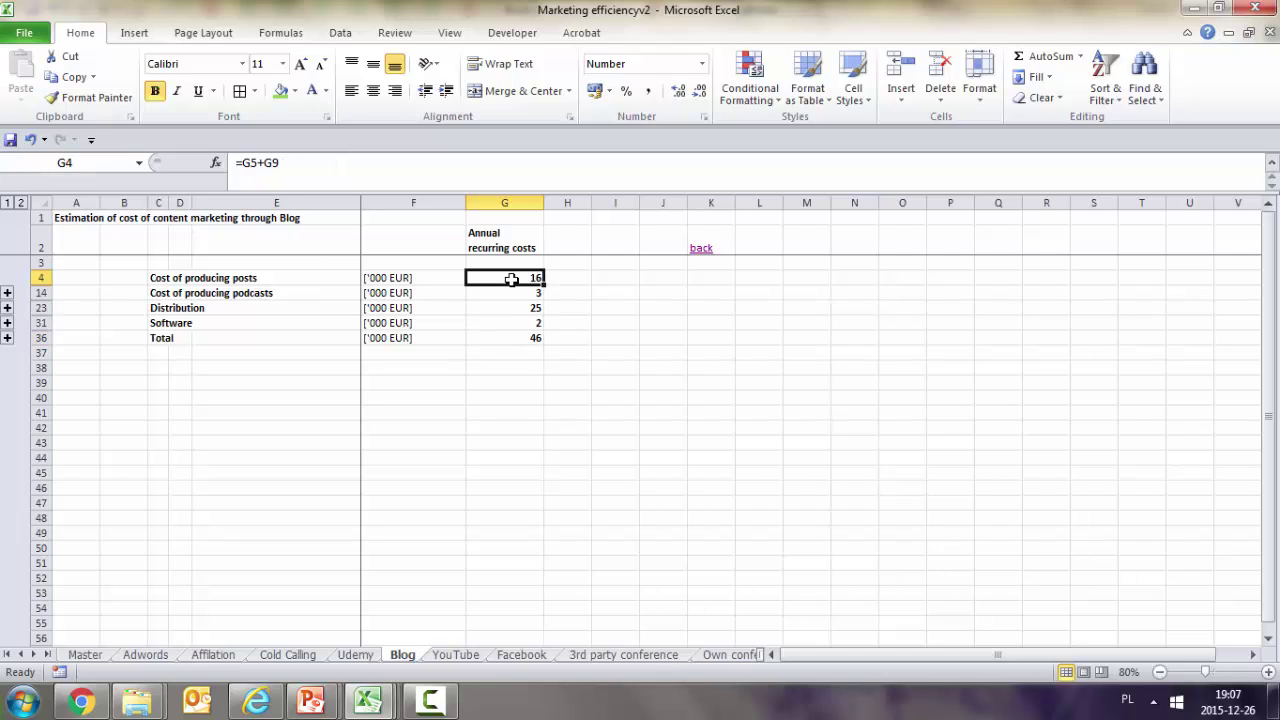
- Expand all grouped cost rows on the Blog sheet and locate the Writing and Graphics items under post production
click(20, 202)
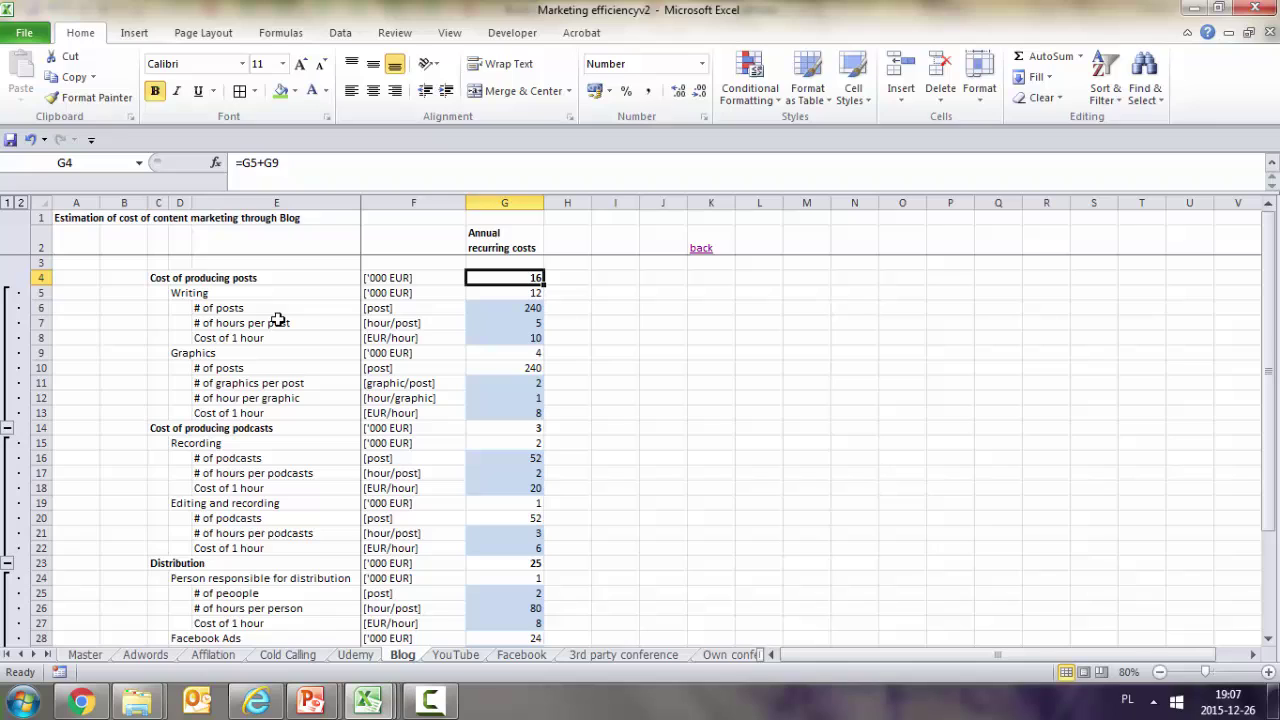
click(200, 295)
drag(200, 295, 145, 283)
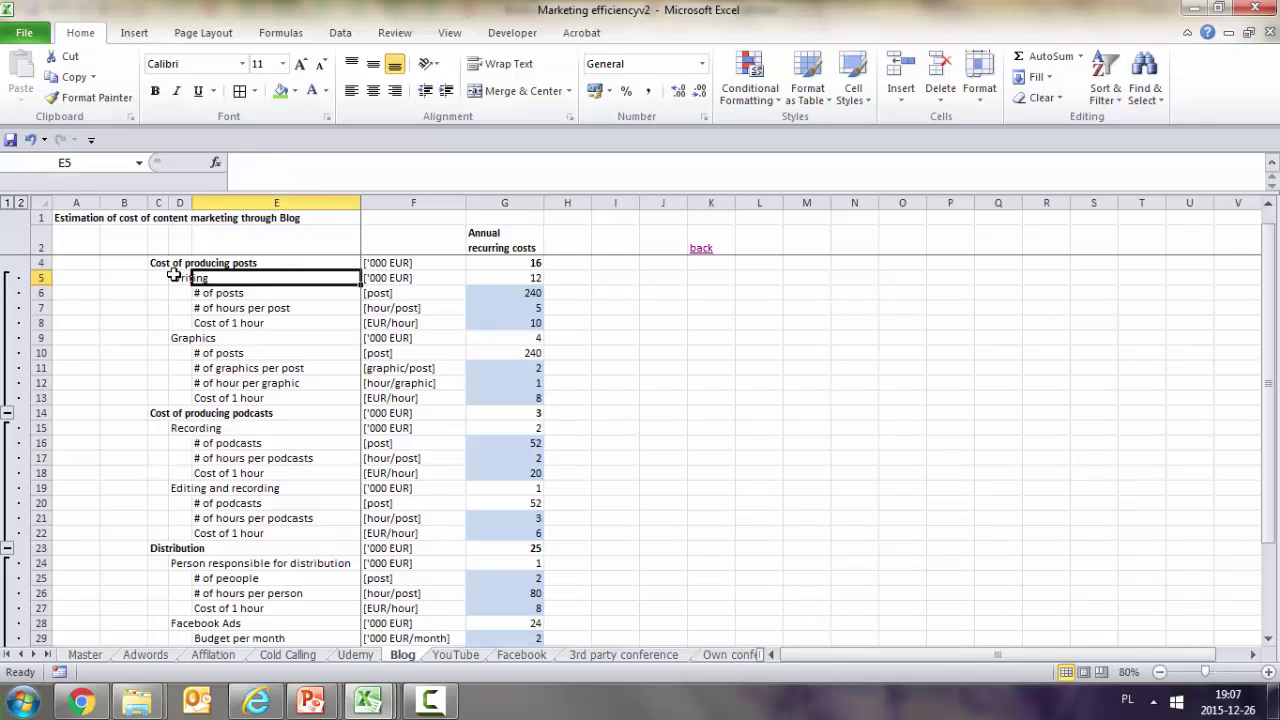
click(176, 276)
click(178, 292)
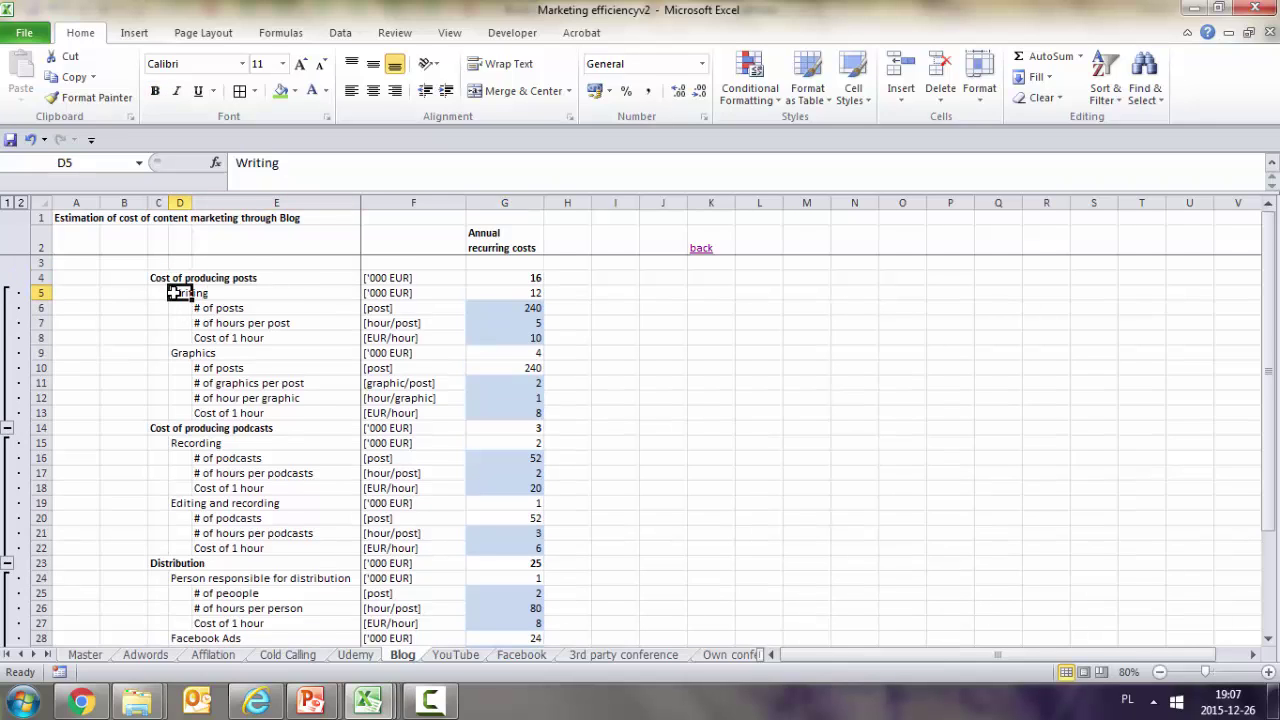
click(176, 354)
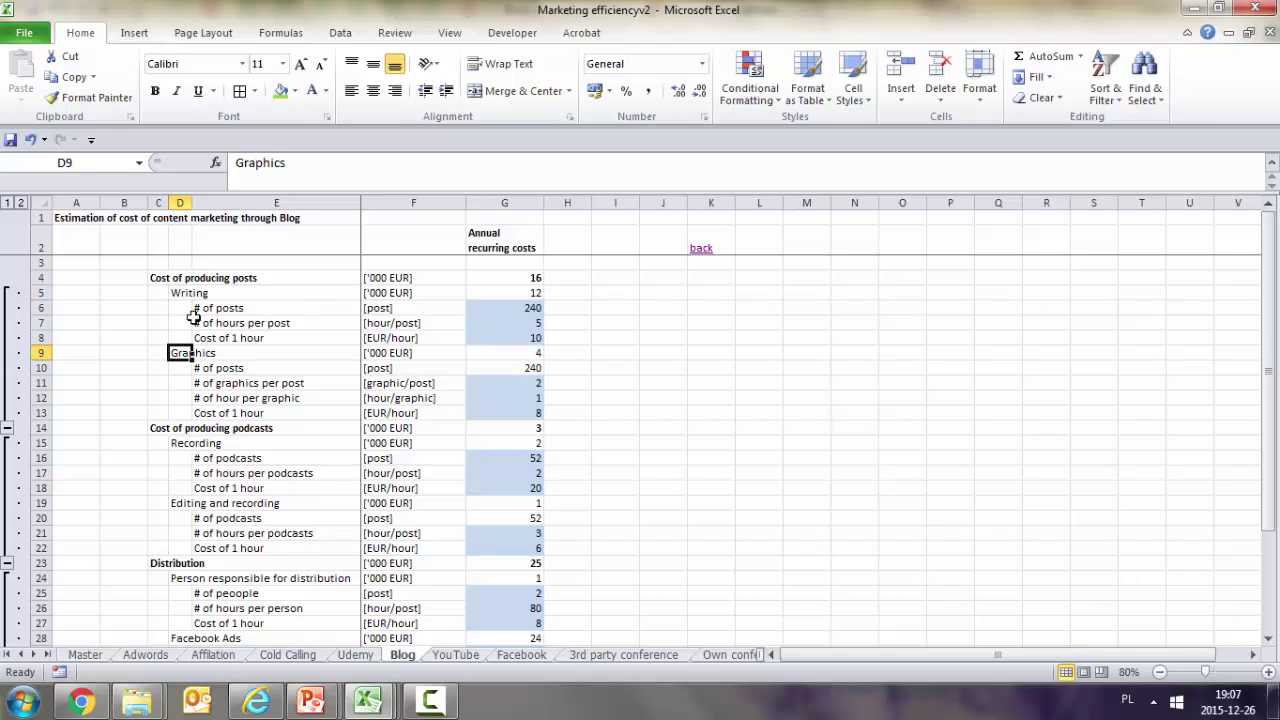
- Examine the Writing assumptions for number of posts, hours per post and cost of 1 hour, plus the Writing cost formula
drag(205, 323, 212, 312)
click(212, 308)
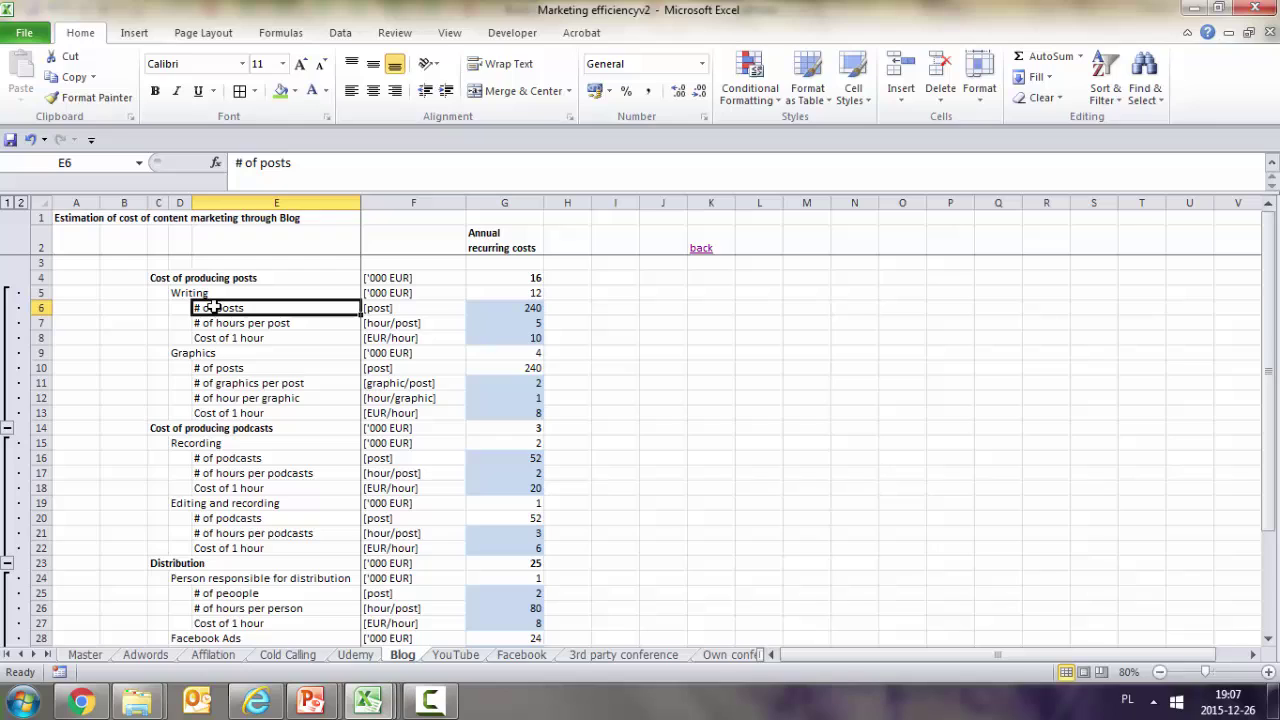
click(210, 323)
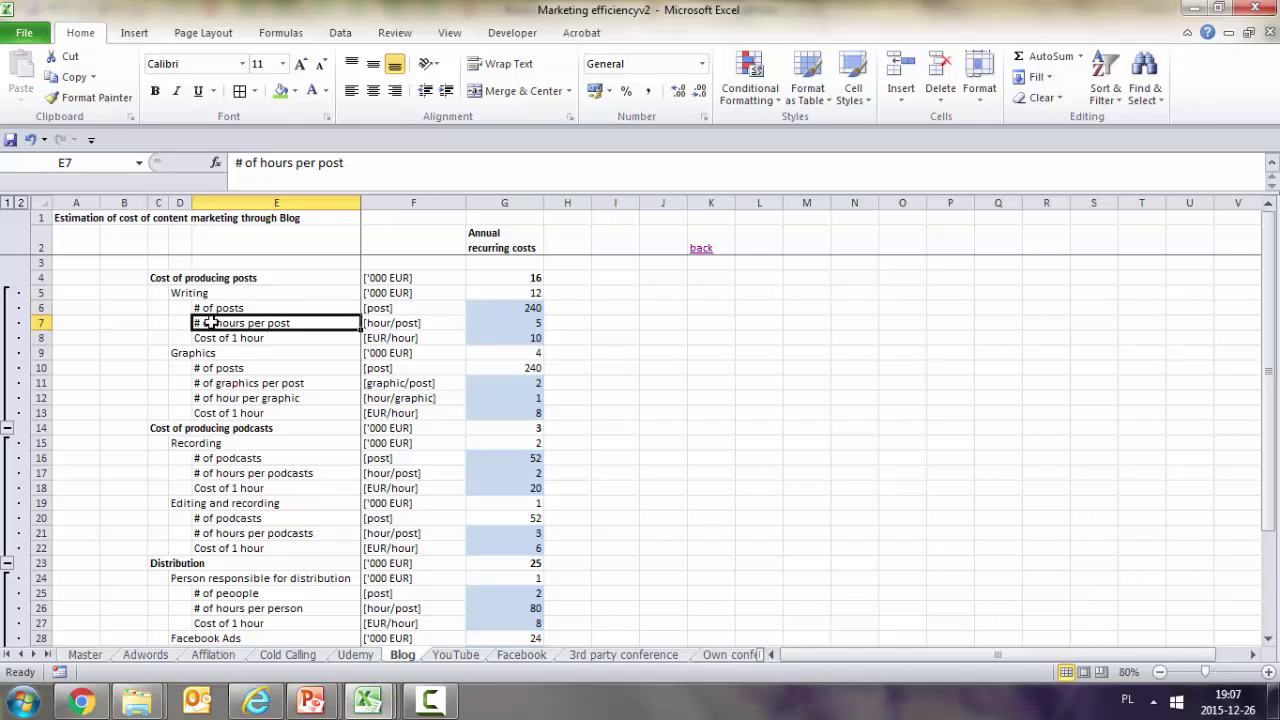
click(214, 338)
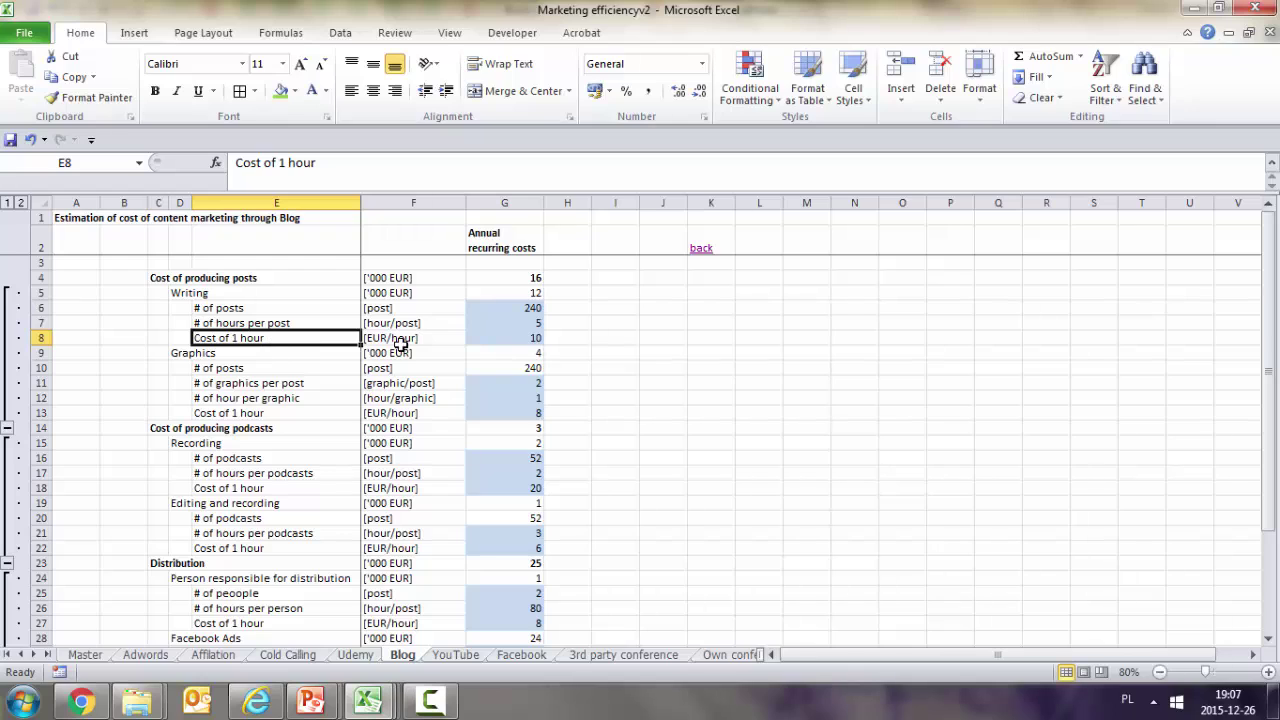
click(530, 308)
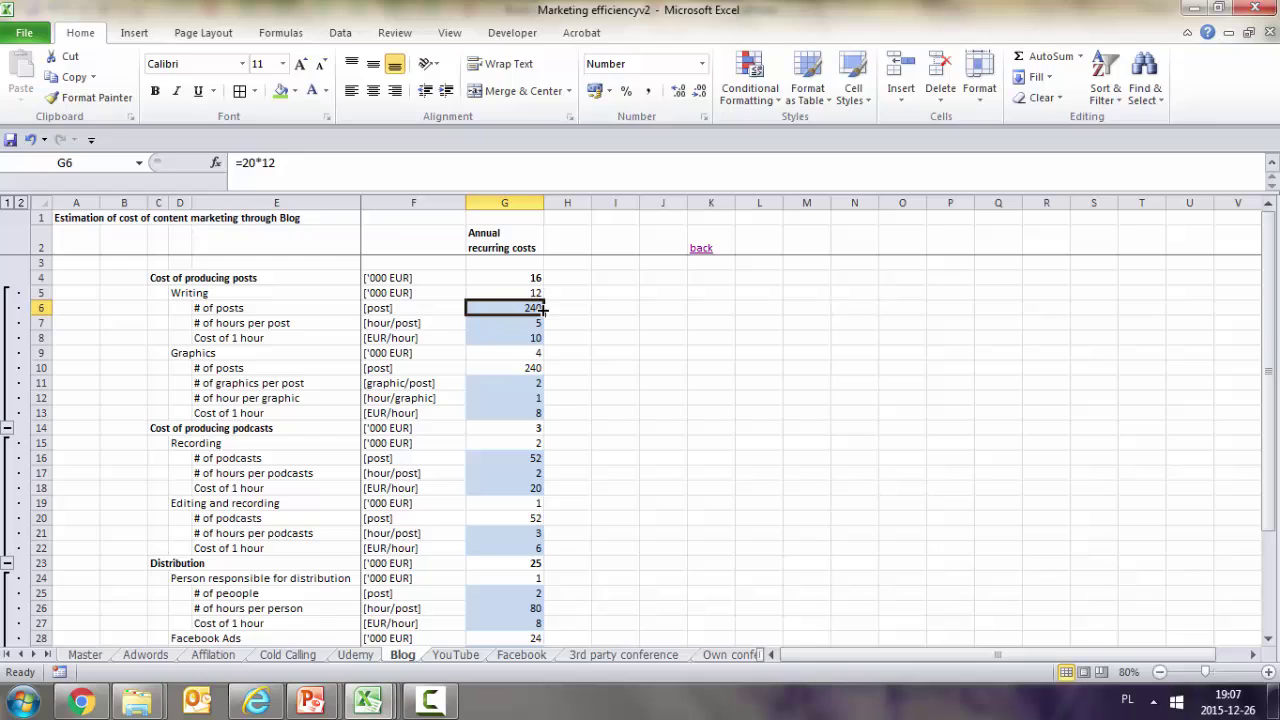
click(516, 322)
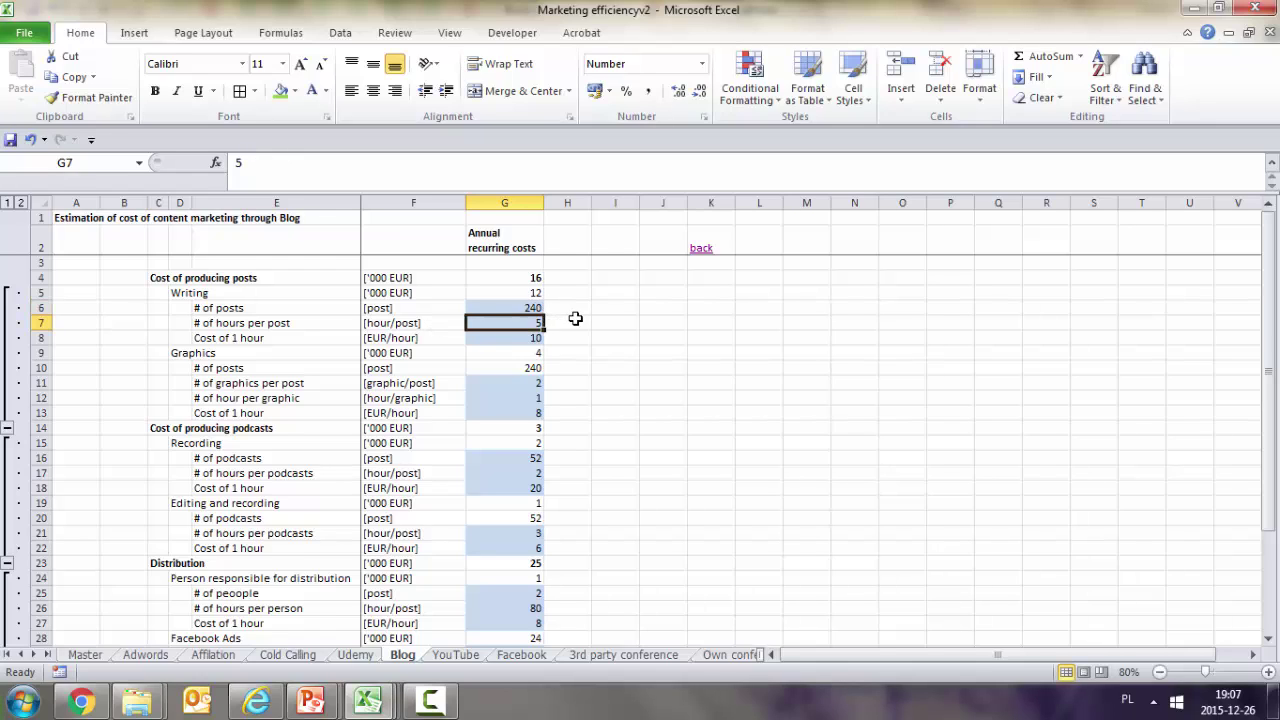
click(516, 337)
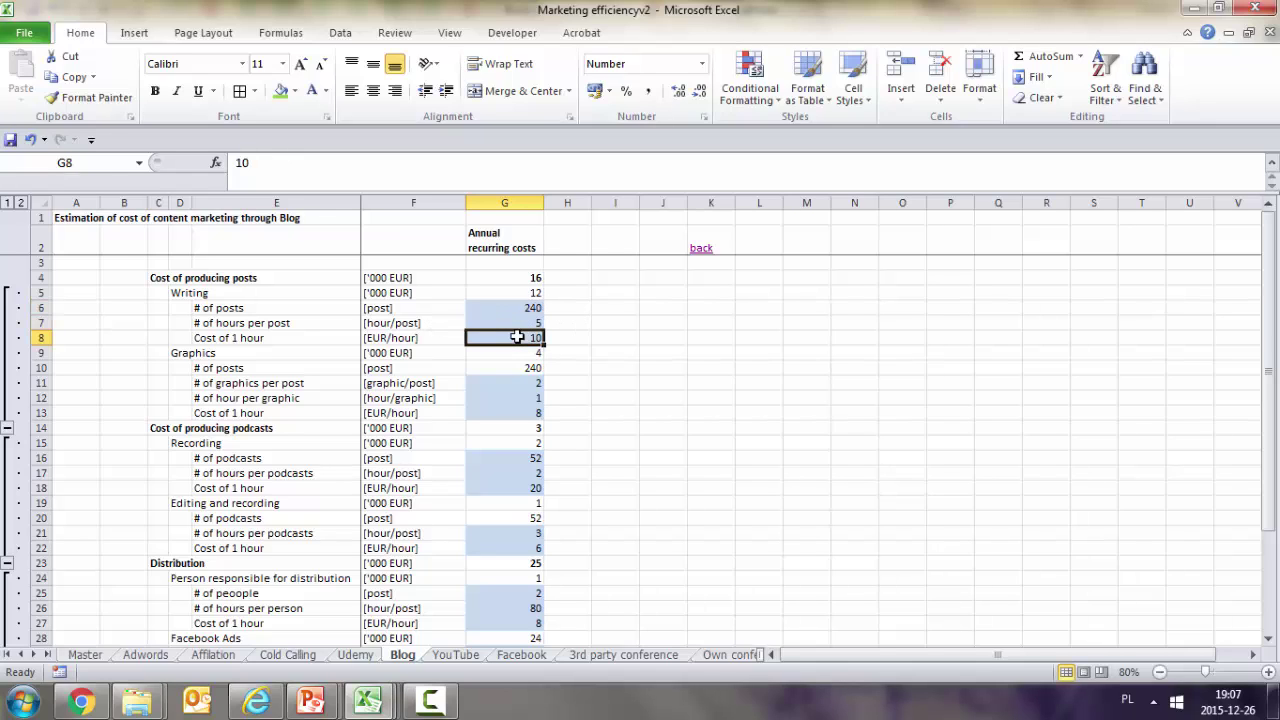
click(512, 293)
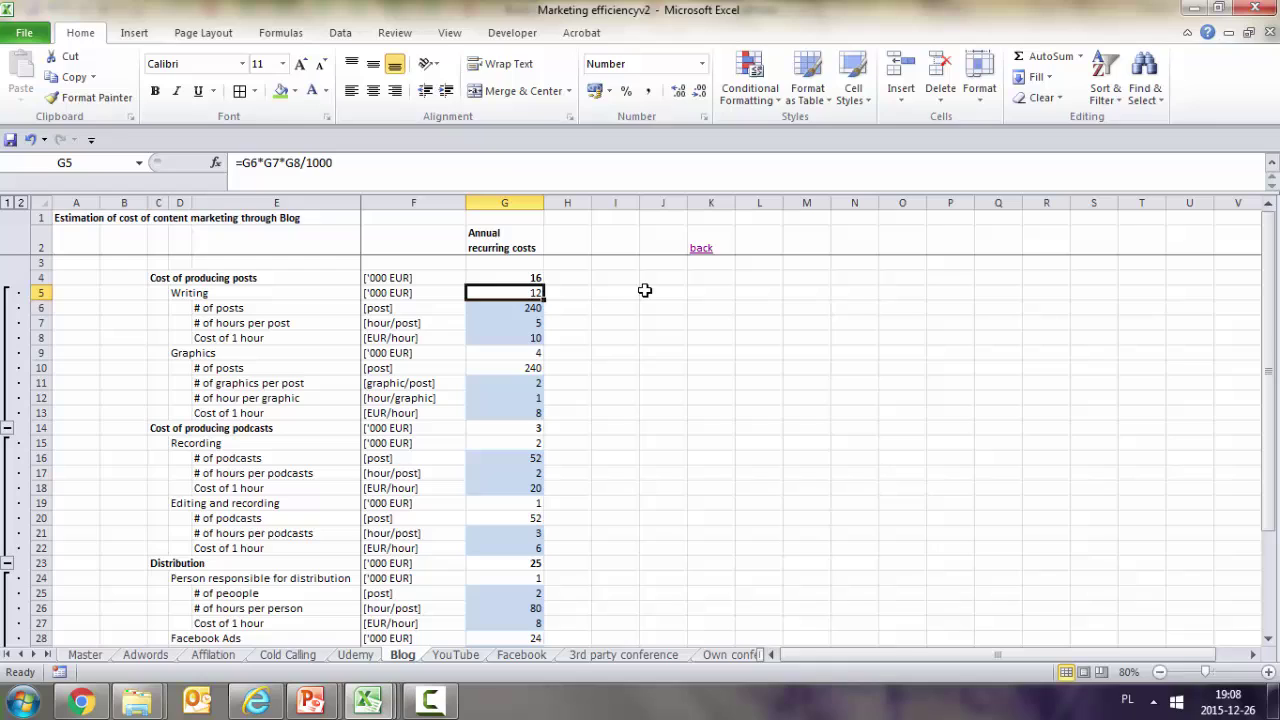
- Examine the Graphics cost formula, its graphics and hours assumptions, and the cell reference behind its number of posts
click(178, 353)
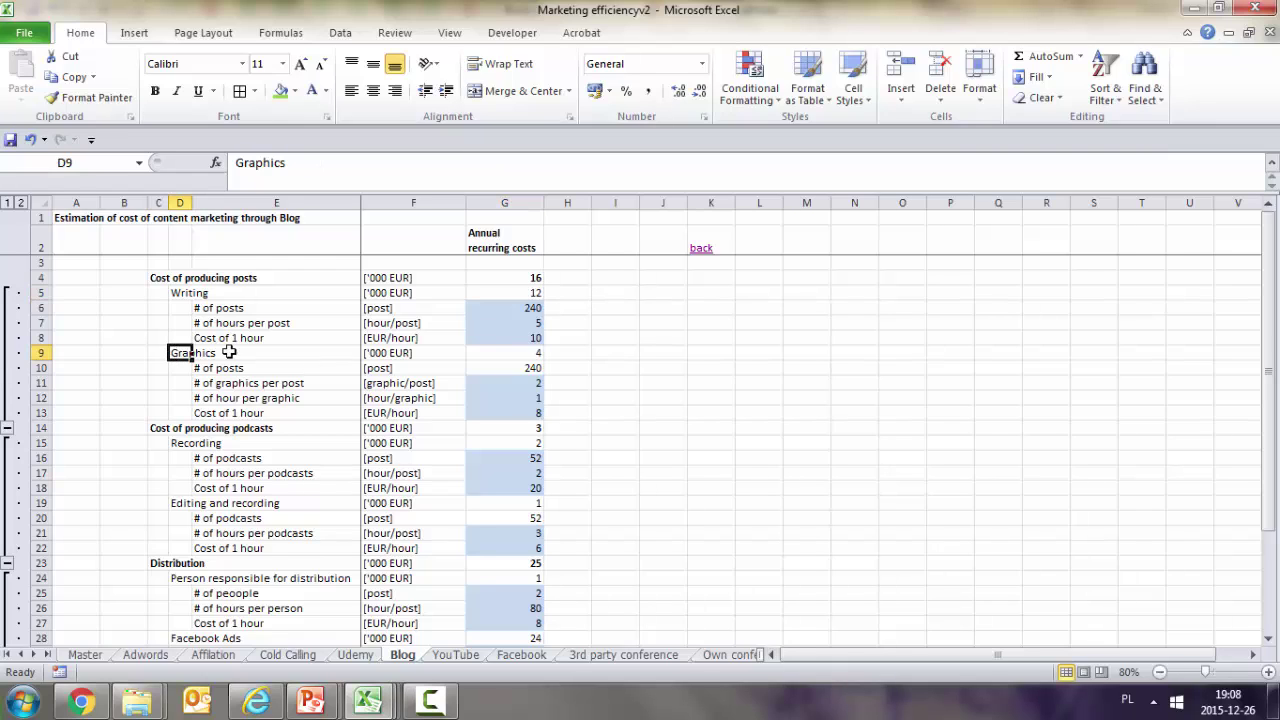
click(536, 354)
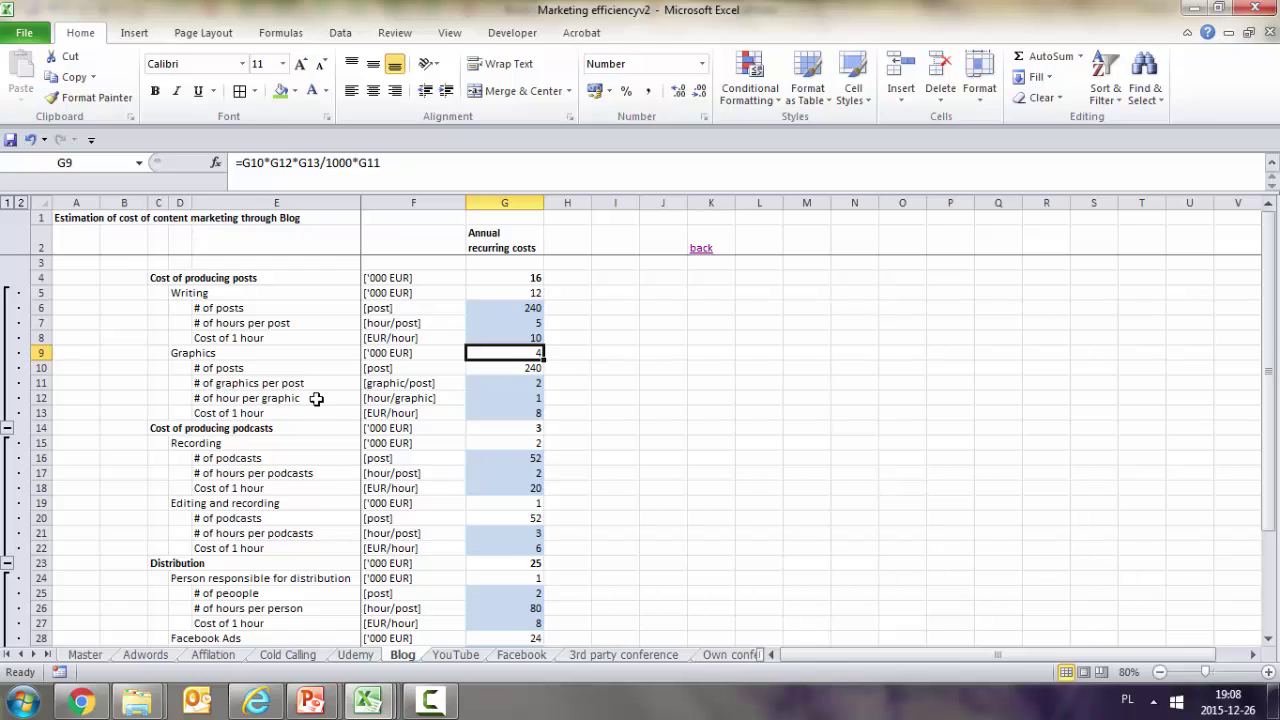
click(536, 385)
click(535, 398)
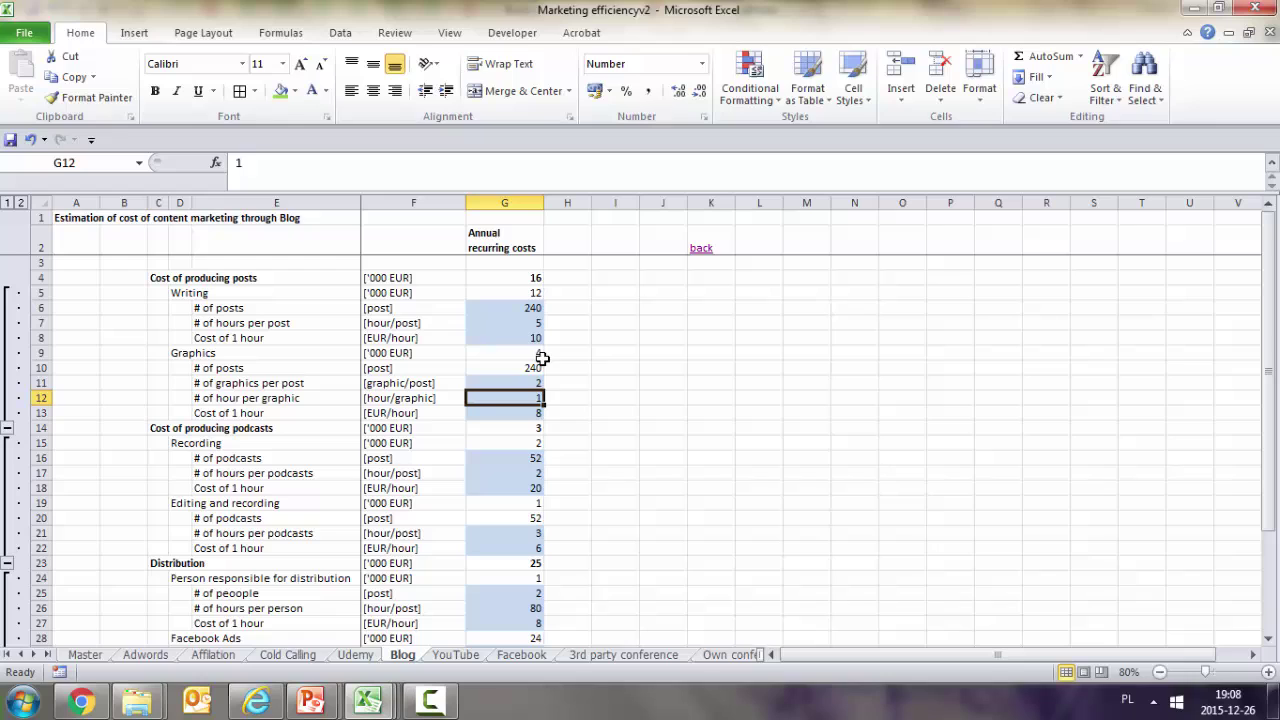
click(534, 366)
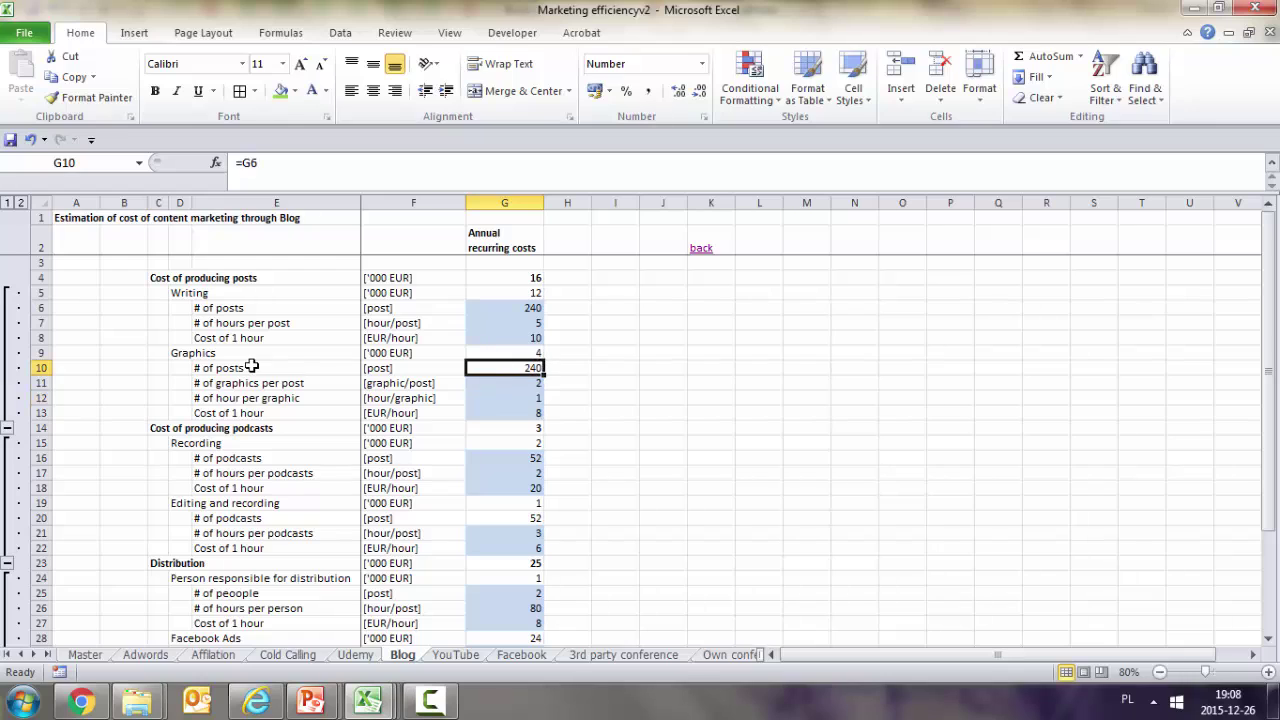
double_click(515, 367)
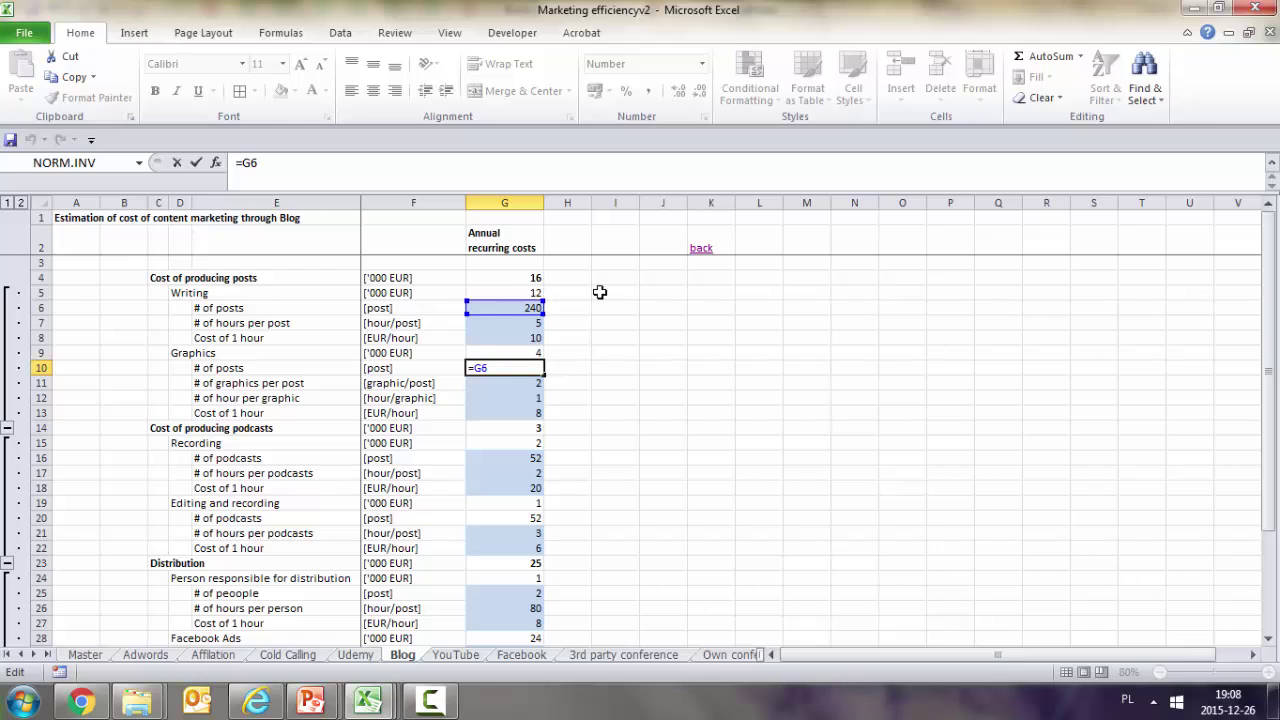
key(Escape)
- Review the Recording and the Editing and recording items under Cost of producing podcasts
key(Left)
key(Left)
key(Left)
key(Left)
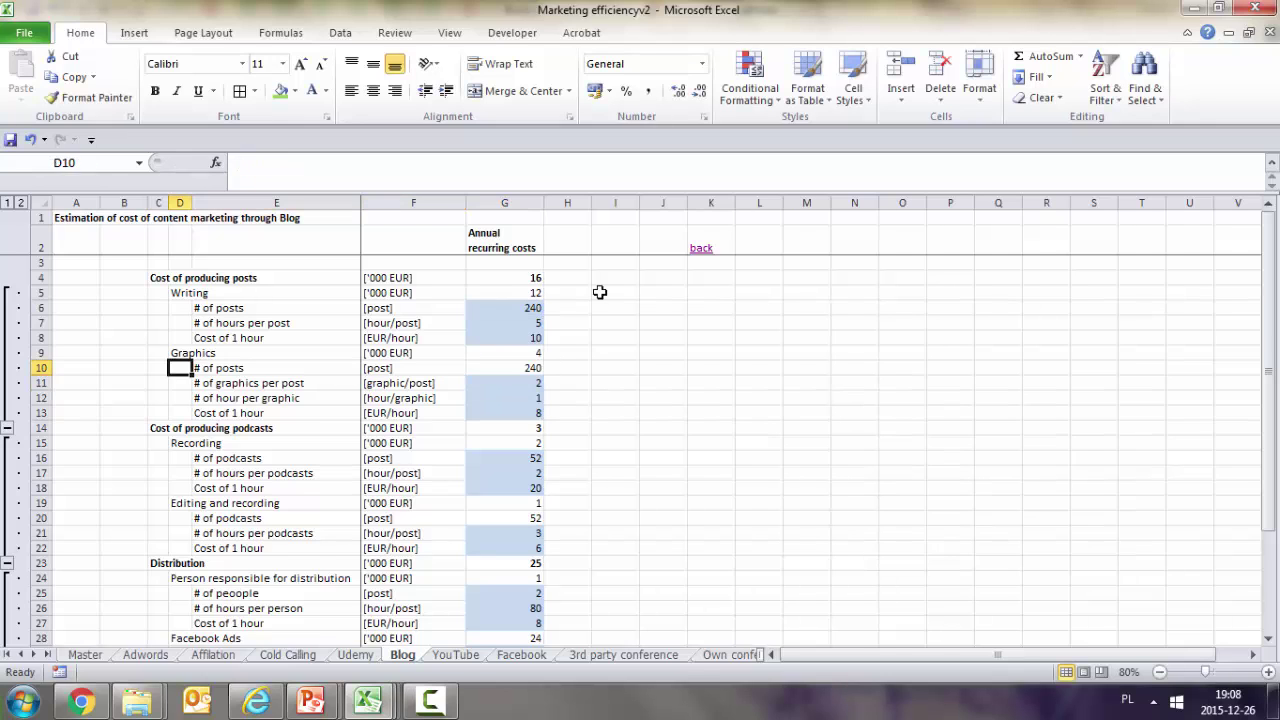
key(Down)
key(Down)
key(Down)
key(Down)
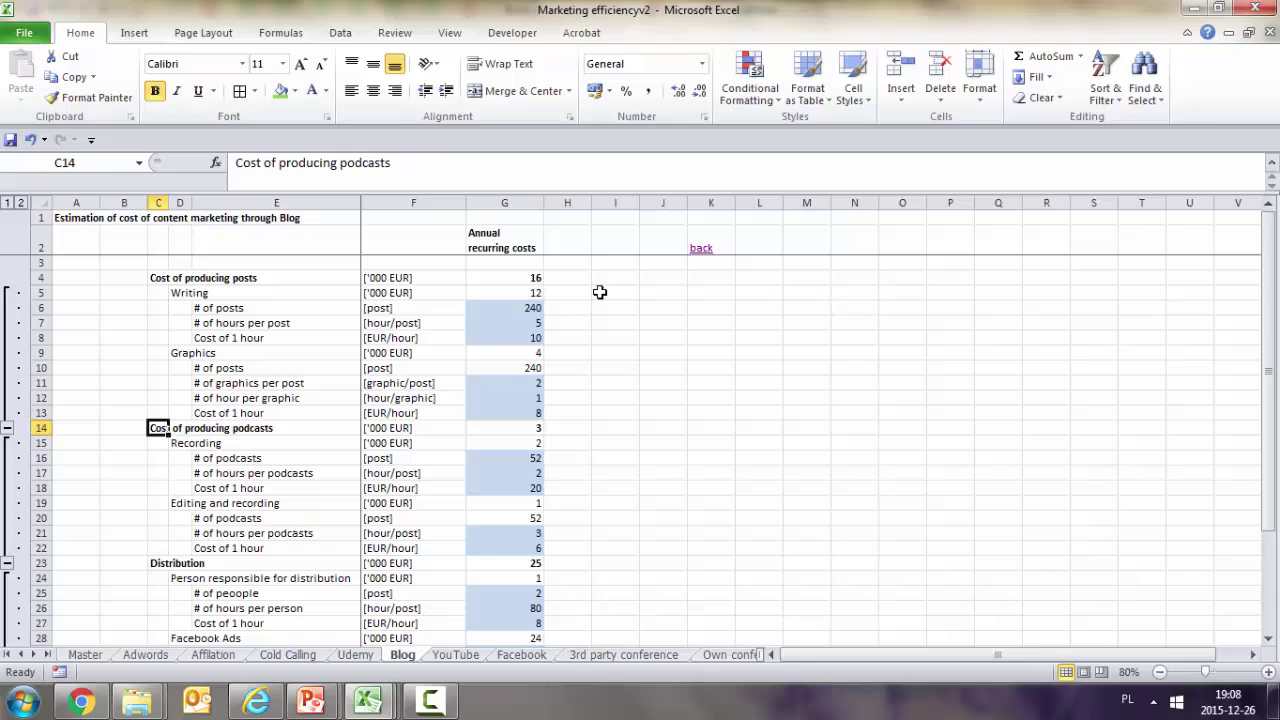
key(Right)
key(Down)
key(Down)
key(Down)
key(Down)
key(Down)
key(Down)
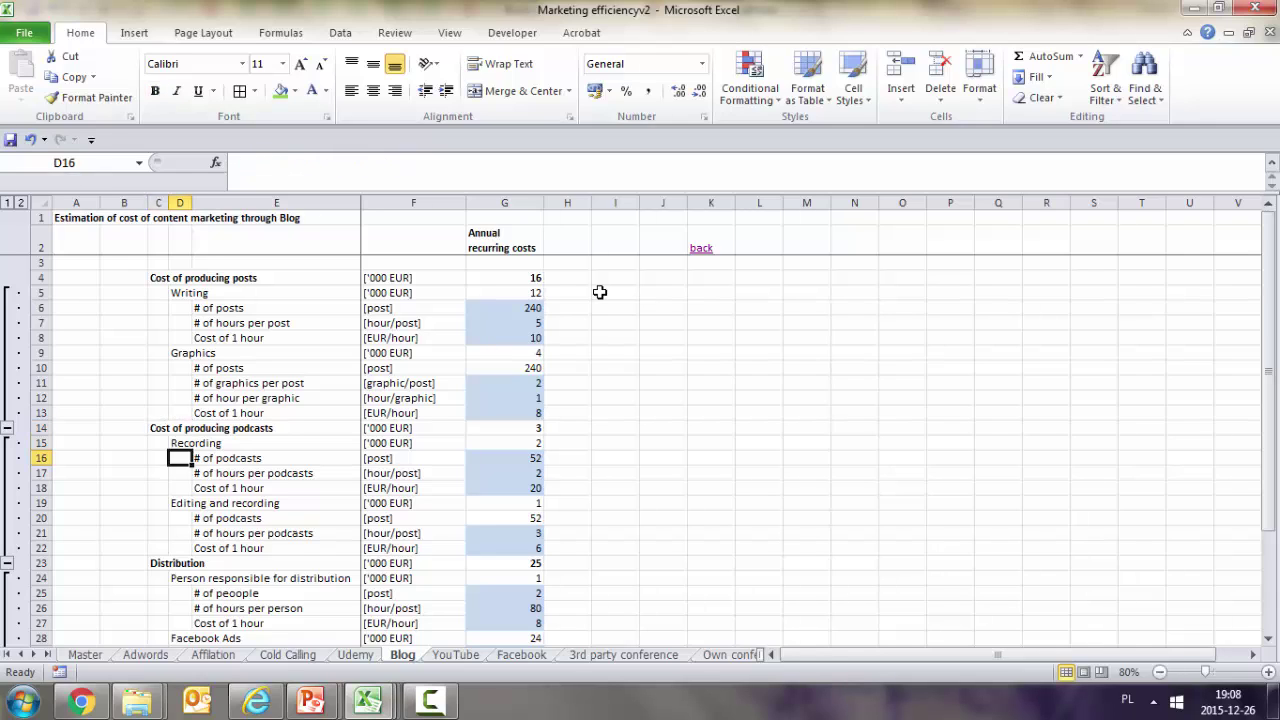
key(Up)
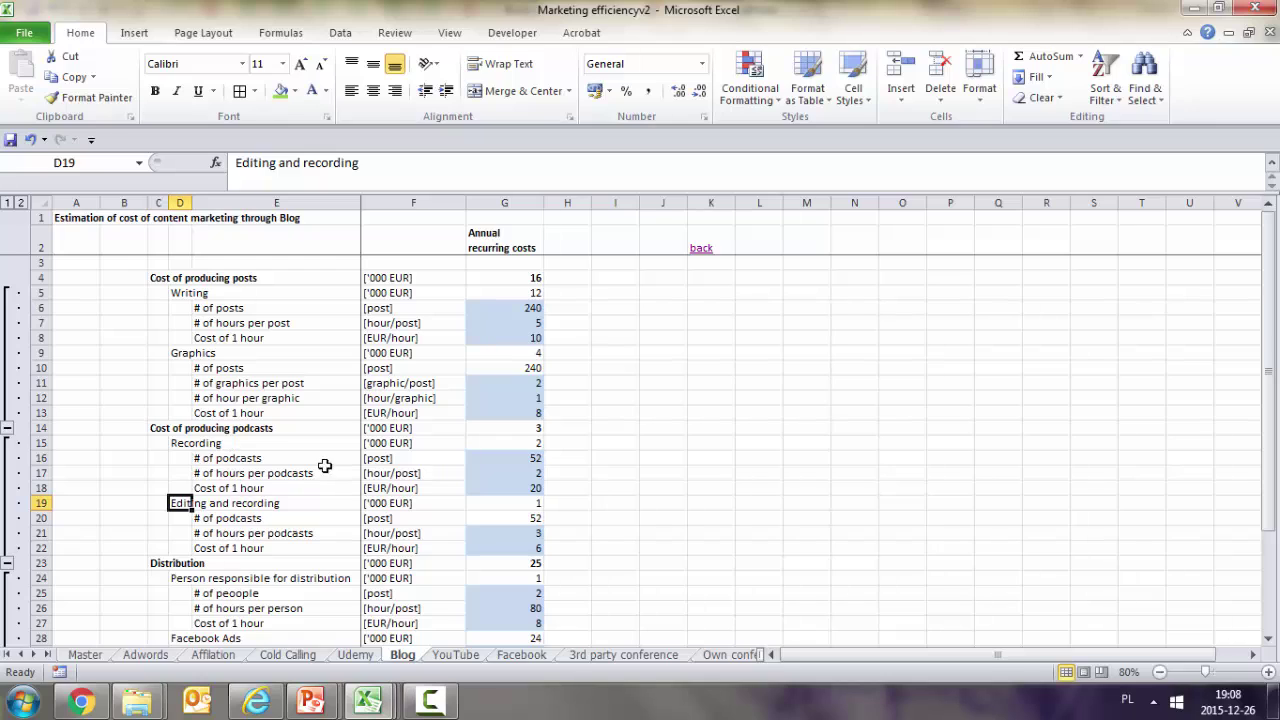
- Inspect the podcast count, hours and hourly cost for Recording, plus the hours and cost formula for Editing and recording
click(528, 458)
click(529, 472)
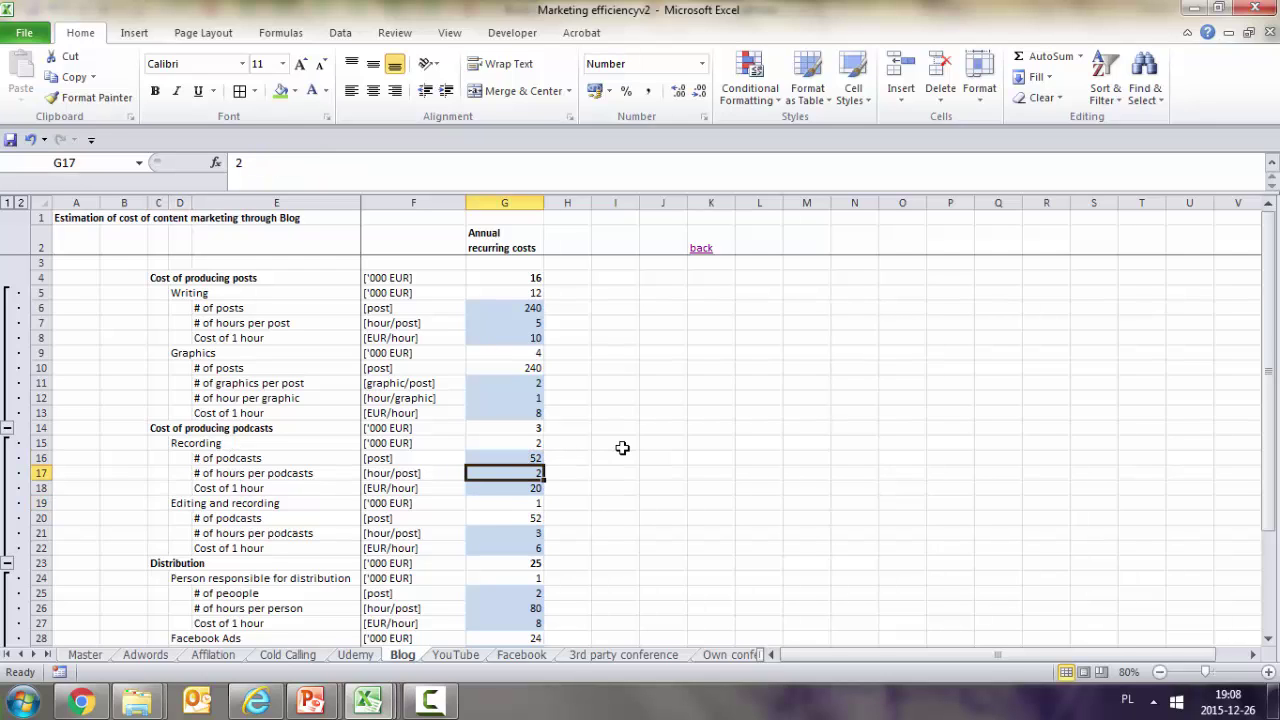
click(515, 487)
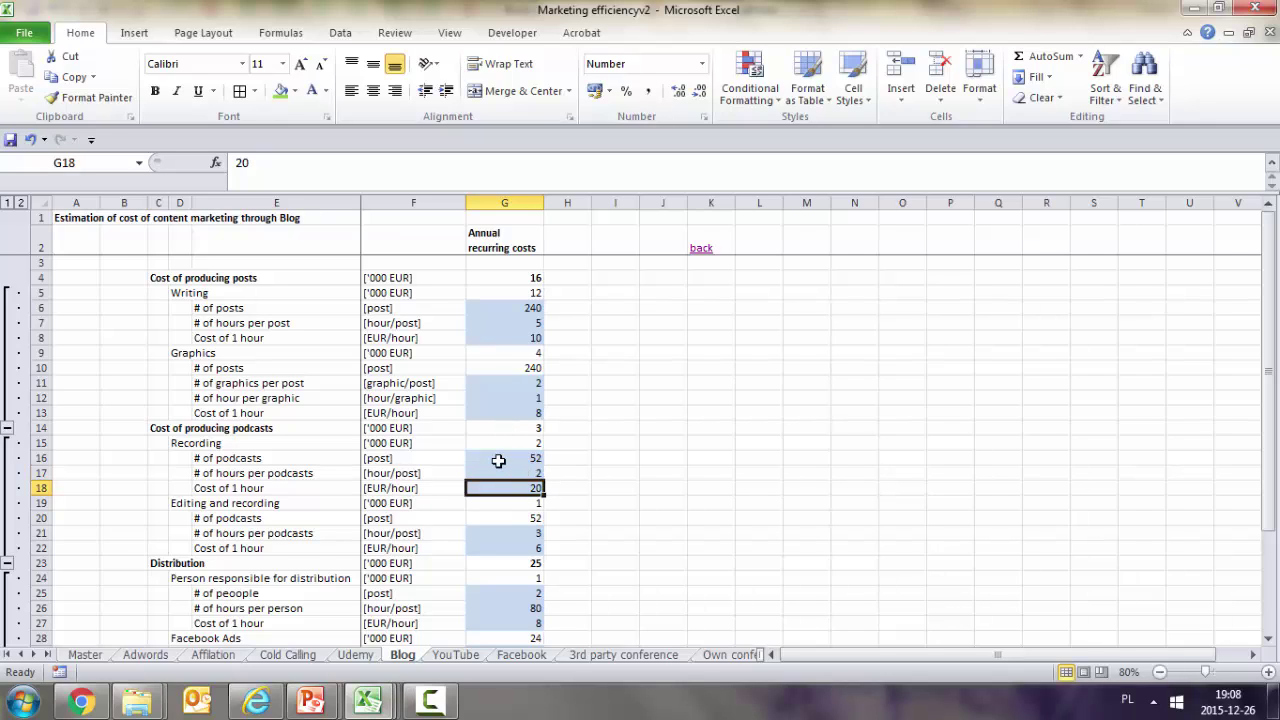
click(524, 532)
click(511, 499)
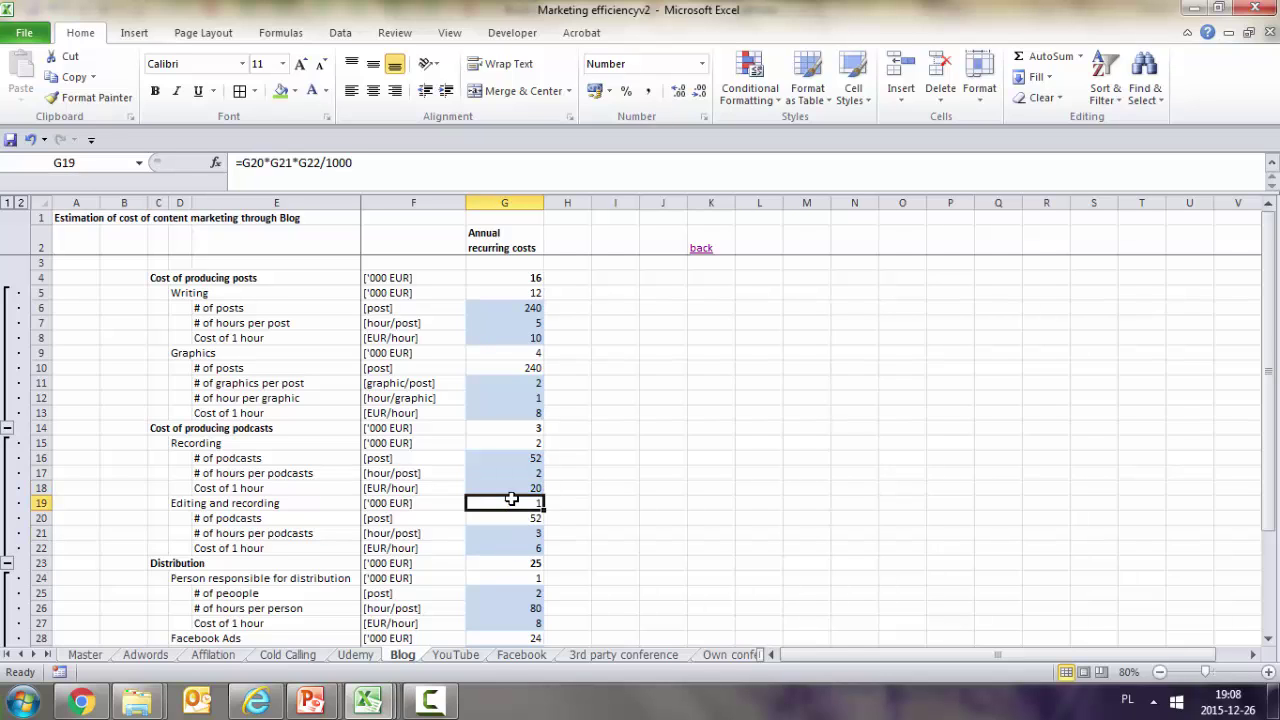
- Review the Distribution items and inspect the Facebook Ads cost, its budget per month and number of months
scroll(511, 499, down, 4)
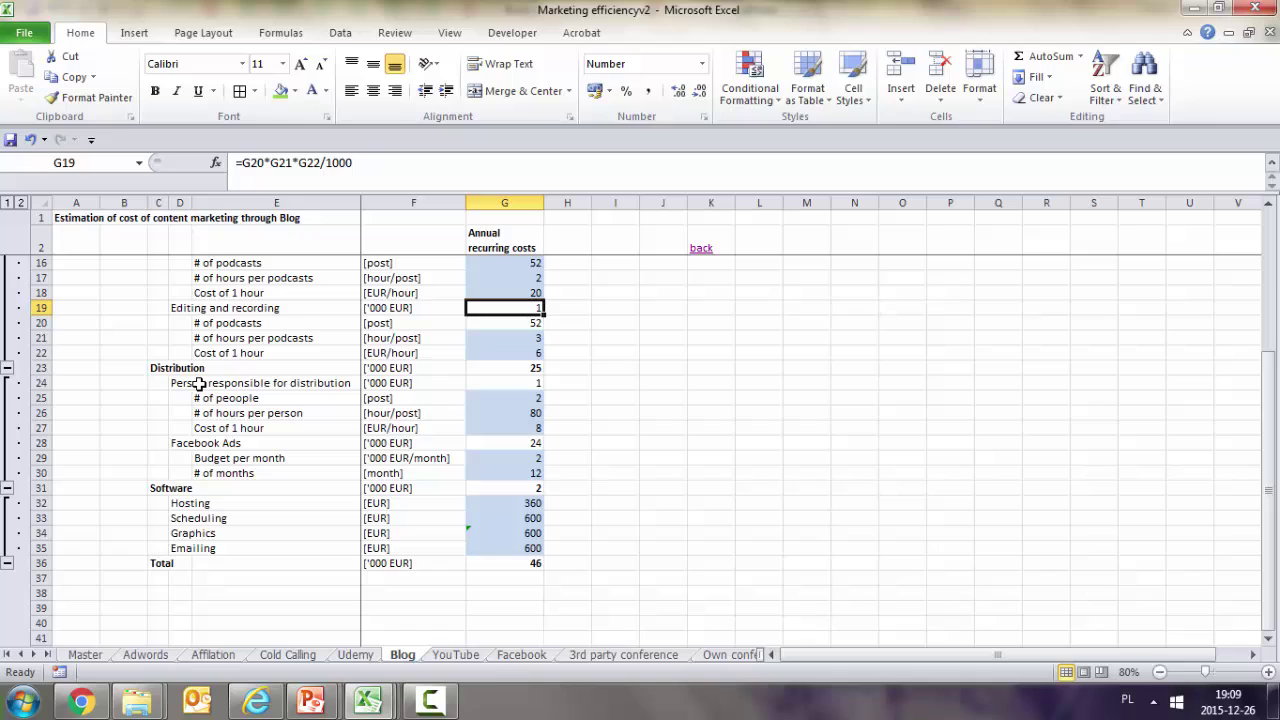
click(180, 383)
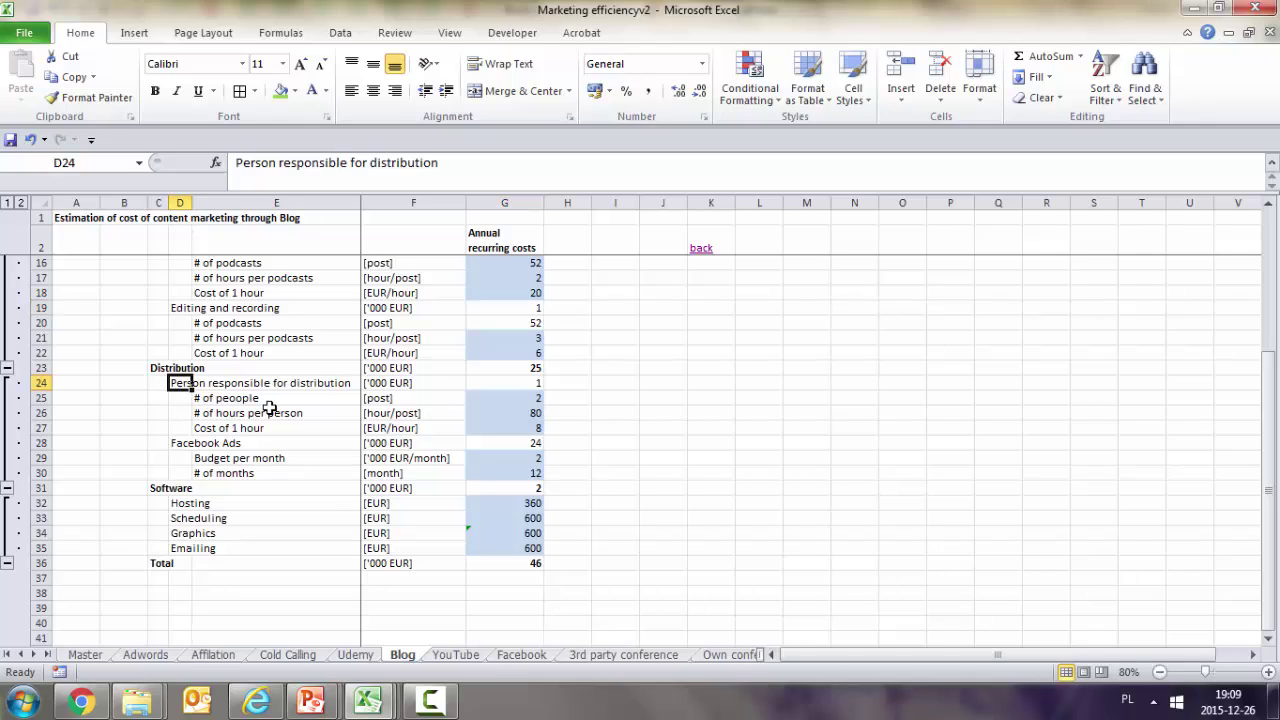
click(179, 443)
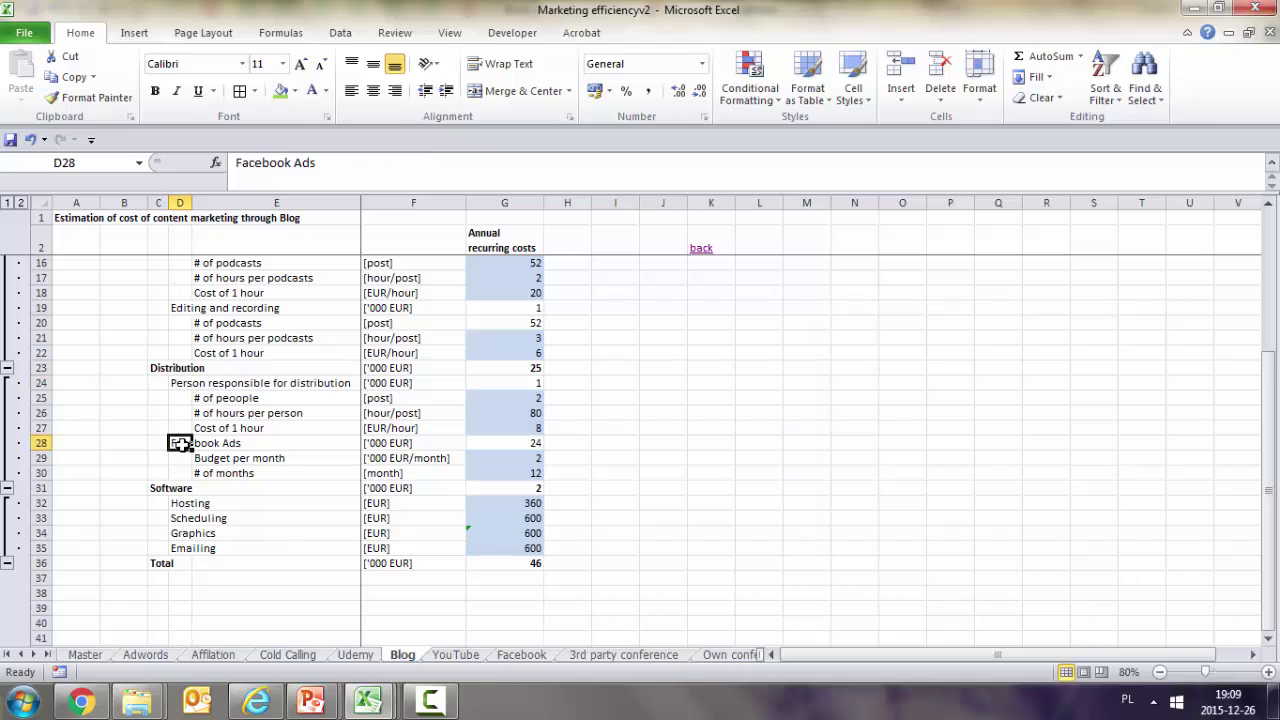
click(548, 441)
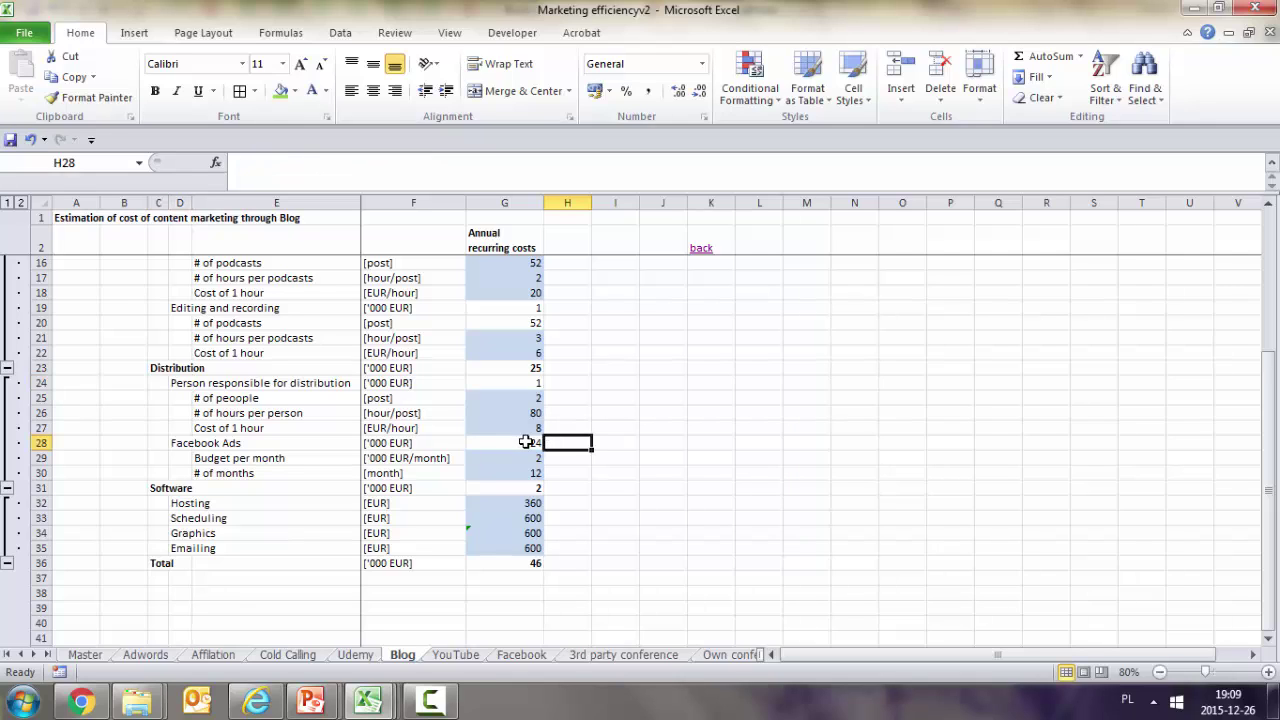
click(526, 441)
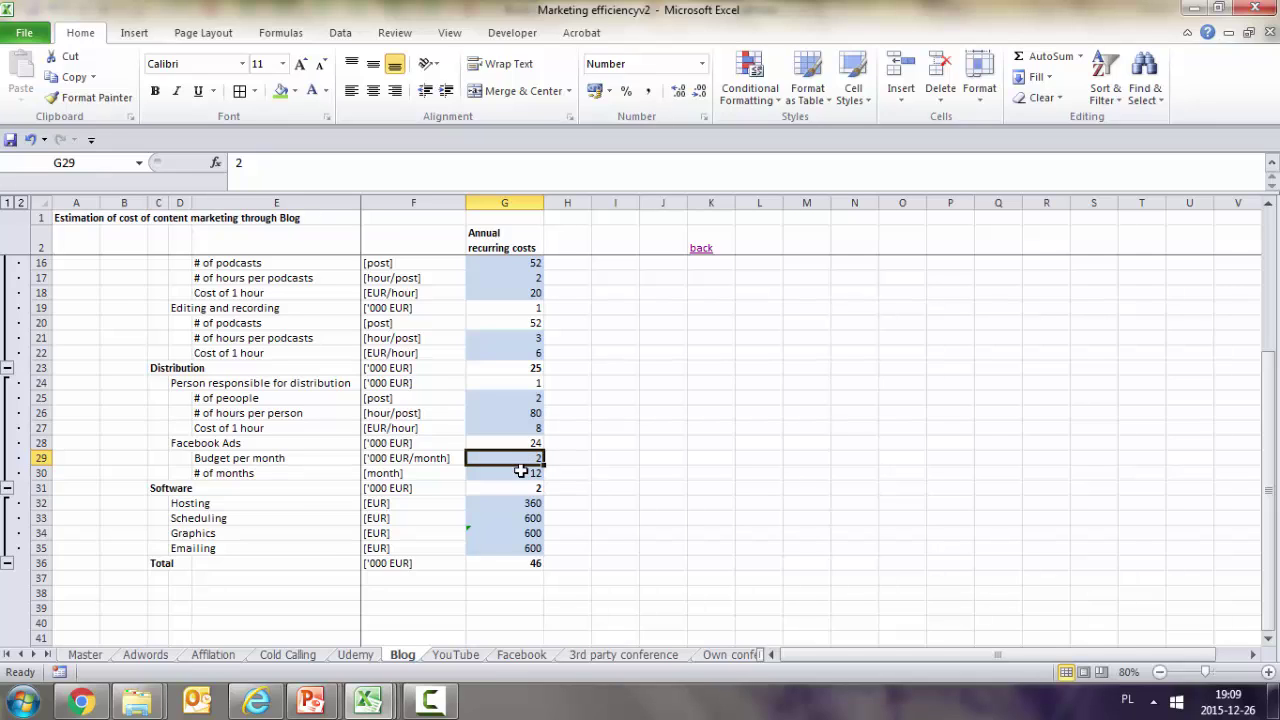
click(522, 472)
- Examine the number of people, hours per person and cost of 1 hour for the person responsible for distribution
click(522, 398)
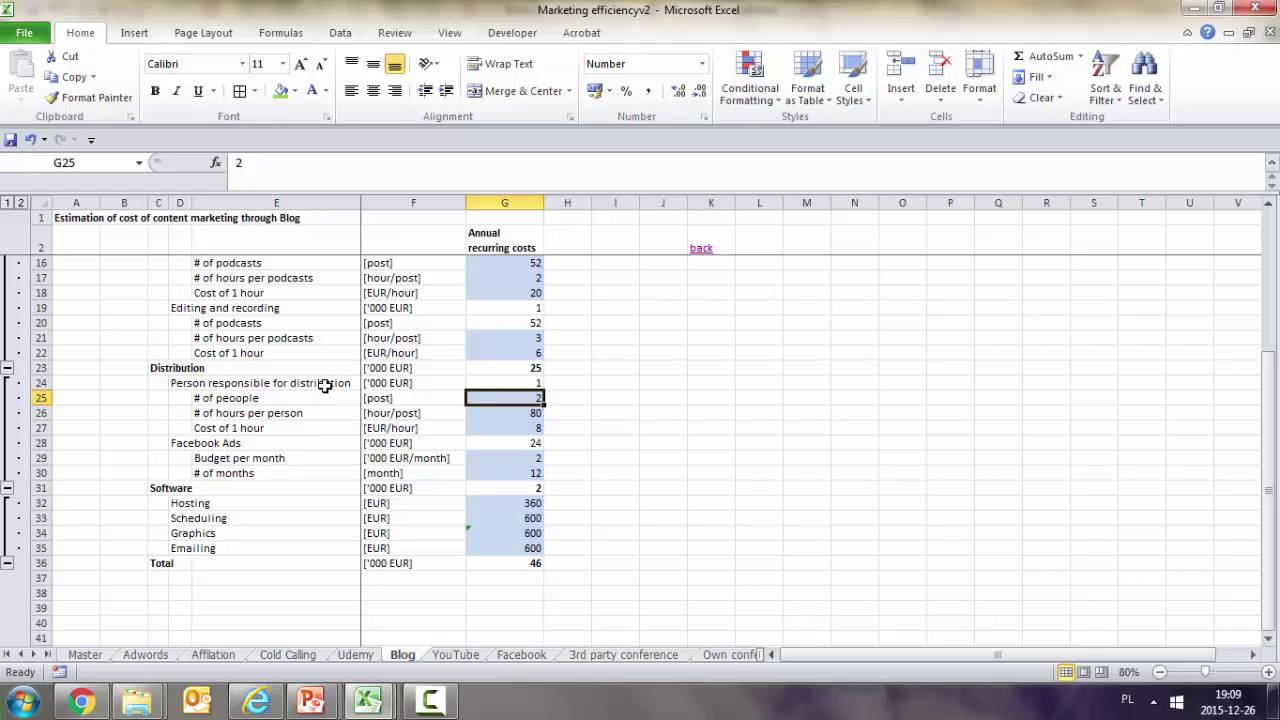
click(503, 428)
click(498, 400)
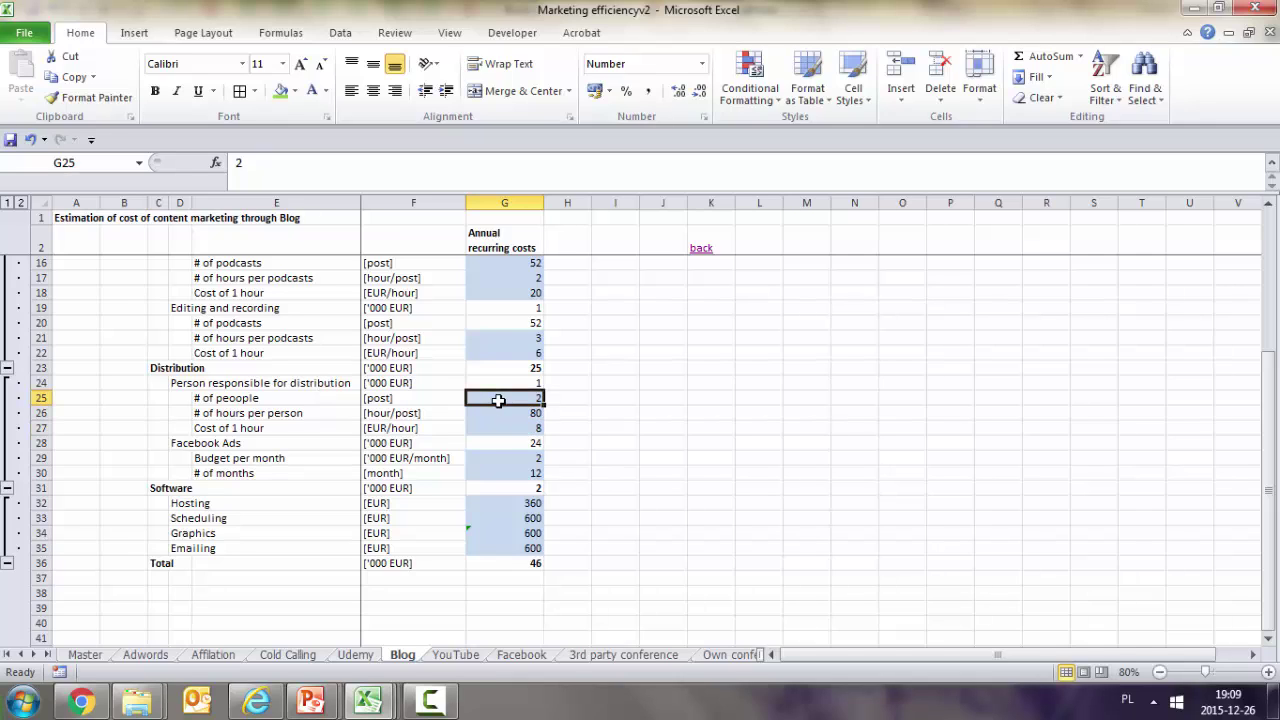
click(497, 413)
click(500, 401)
click(506, 417)
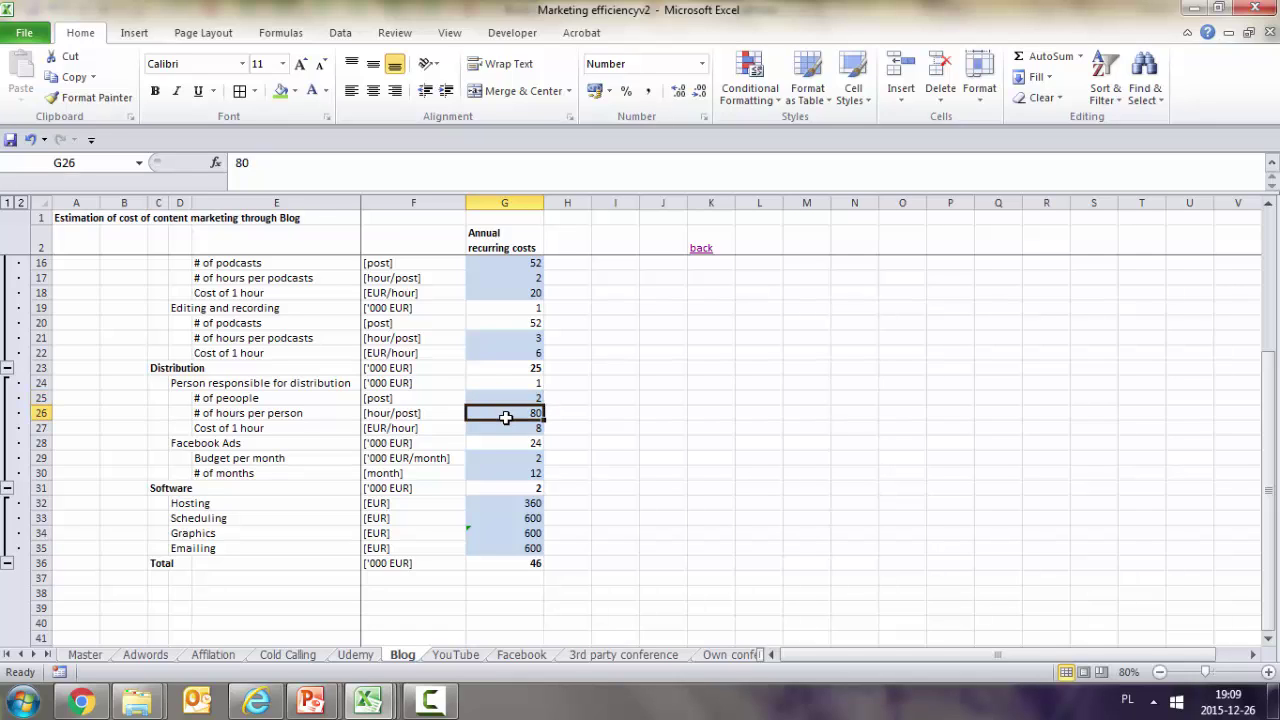
click(506, 428)
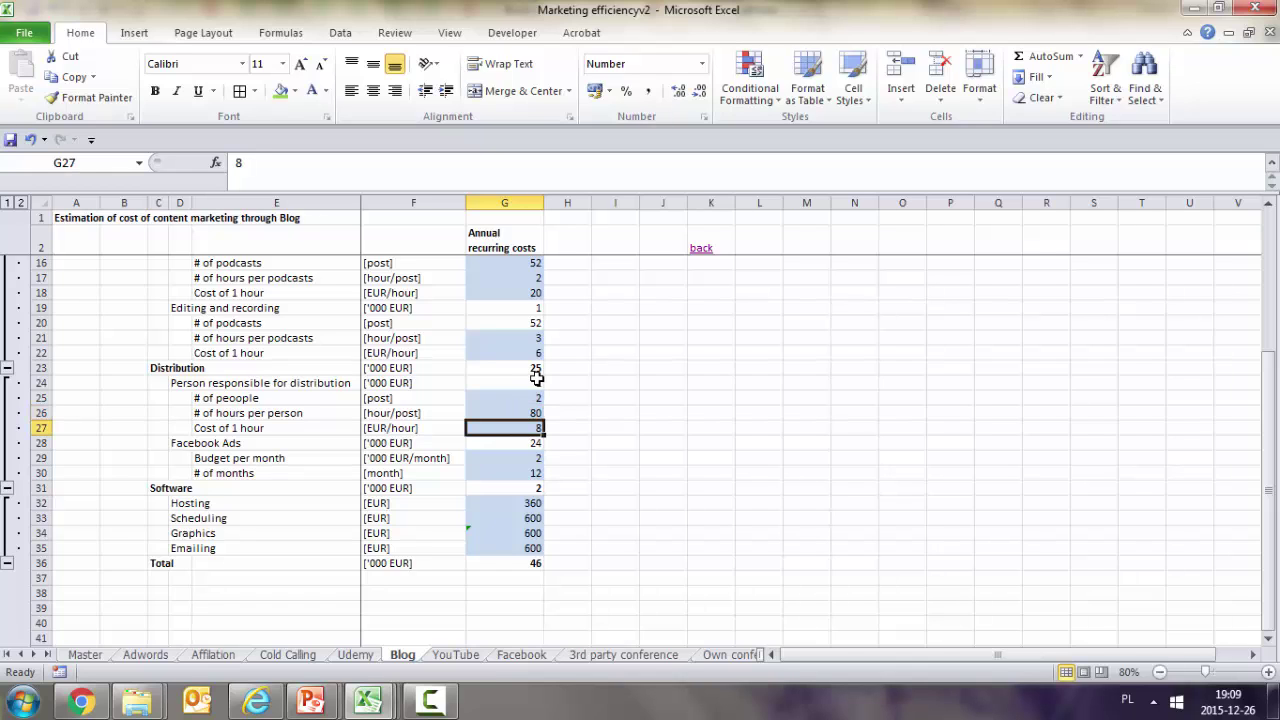
- Return to the Master comparison, open the cost estimate of the company-organized conference and collapse it to its main categories
click(701, 248)
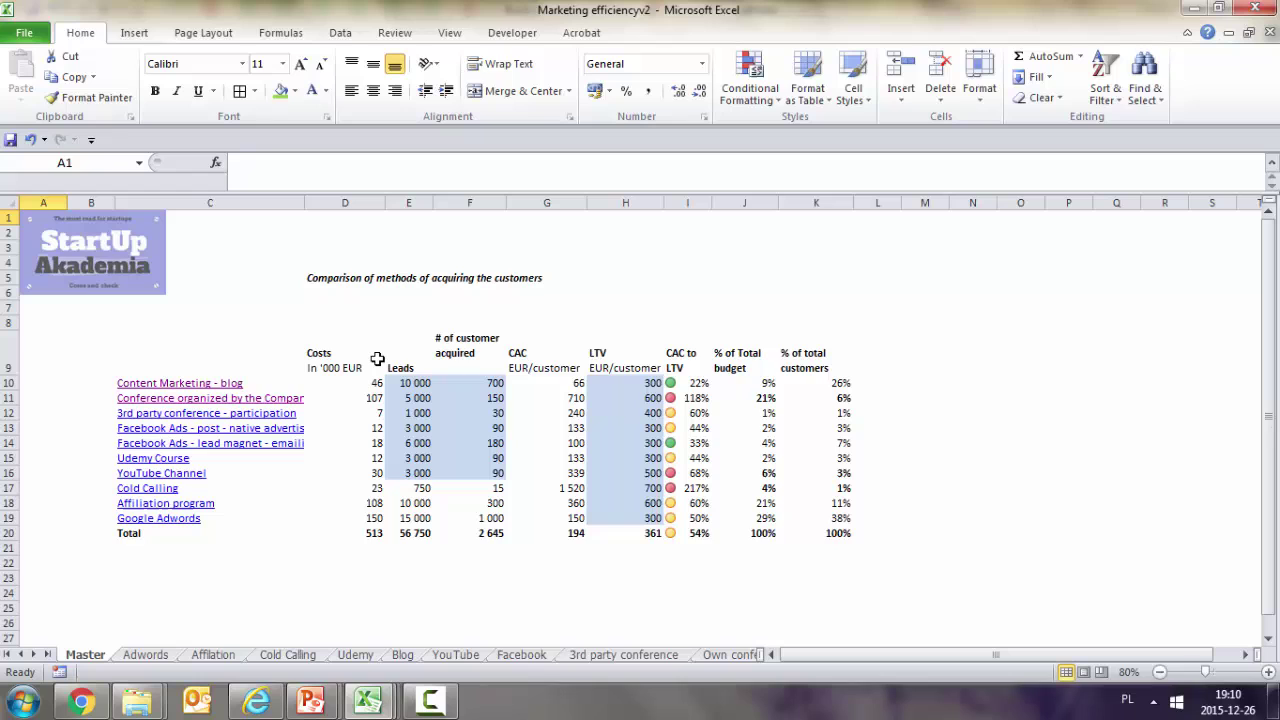
click(125, 400)
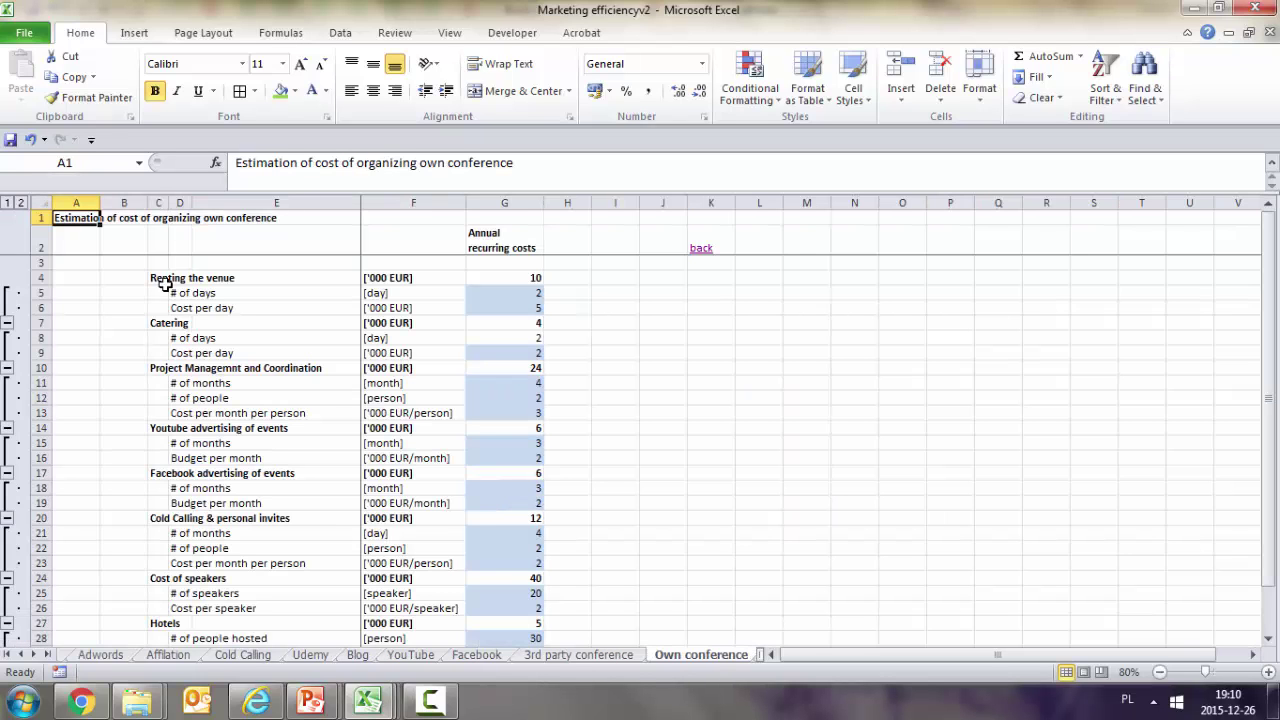
click(8, 204)
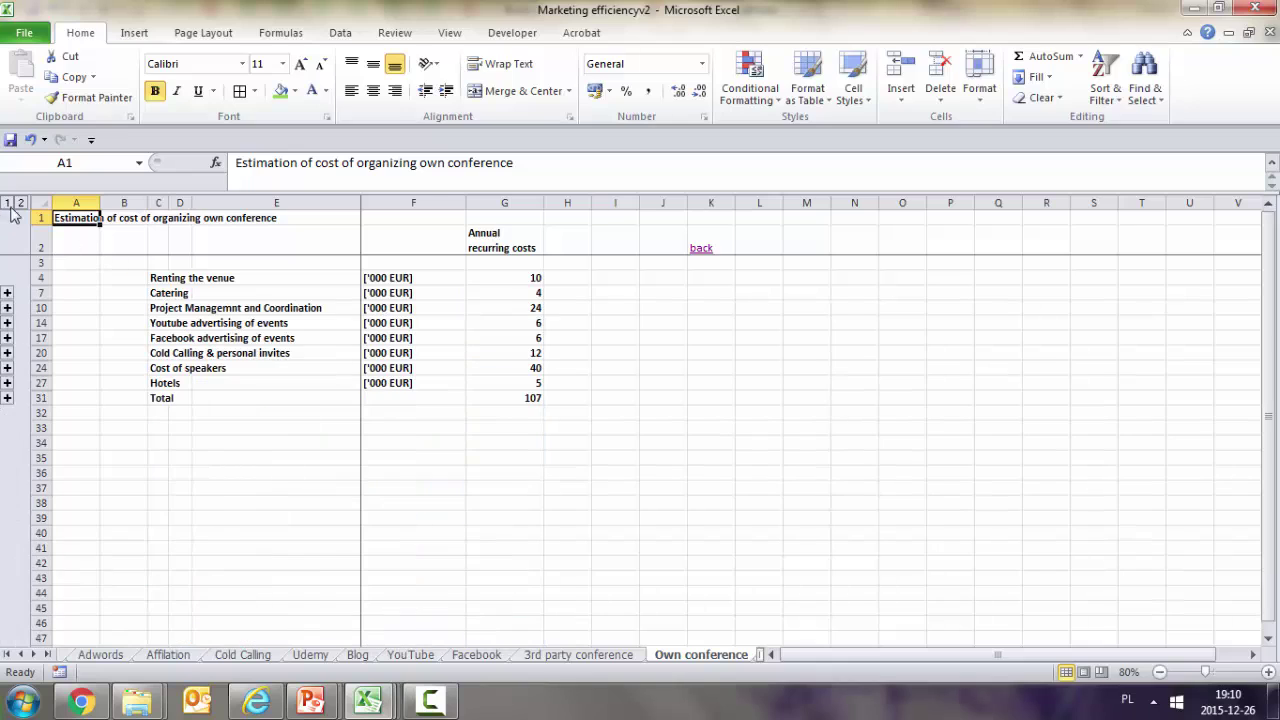
- Review the conference cost categories, including venue rental, catering, project management, YouTube and Facebook advertising, cold calling and cost of speakers
click(160, 279)
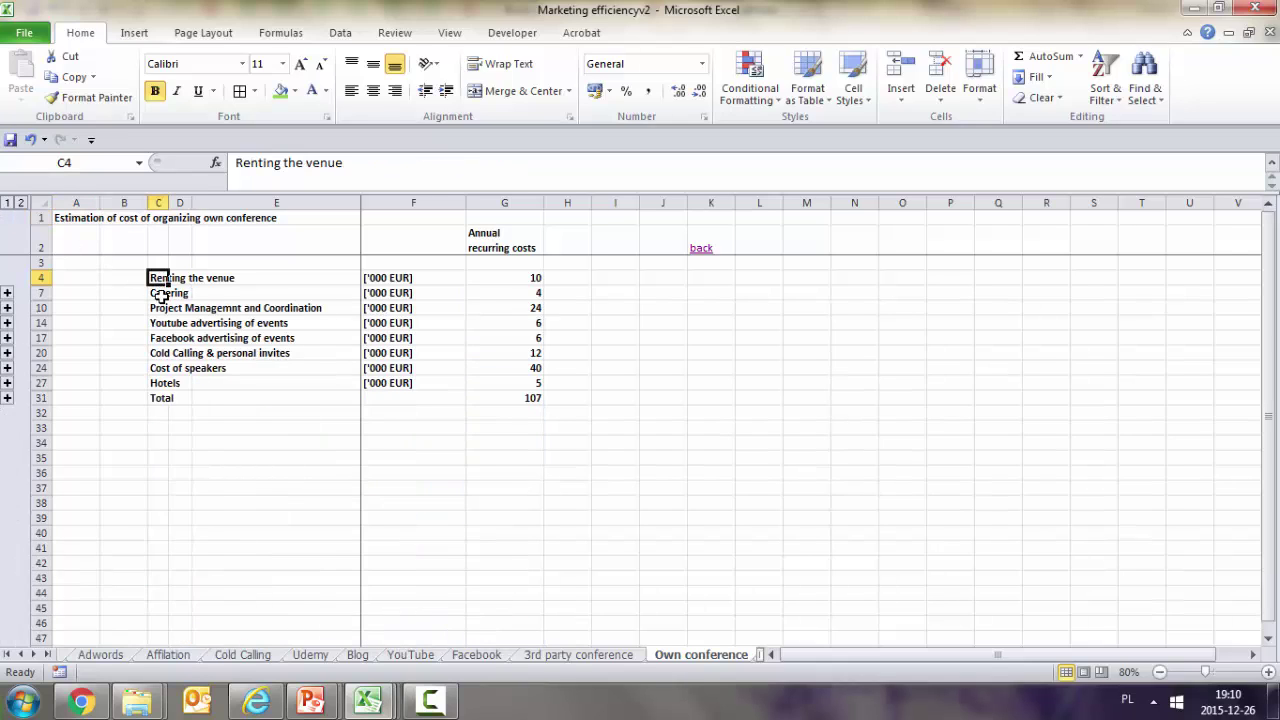
click(161, 294)
click(162, 309)
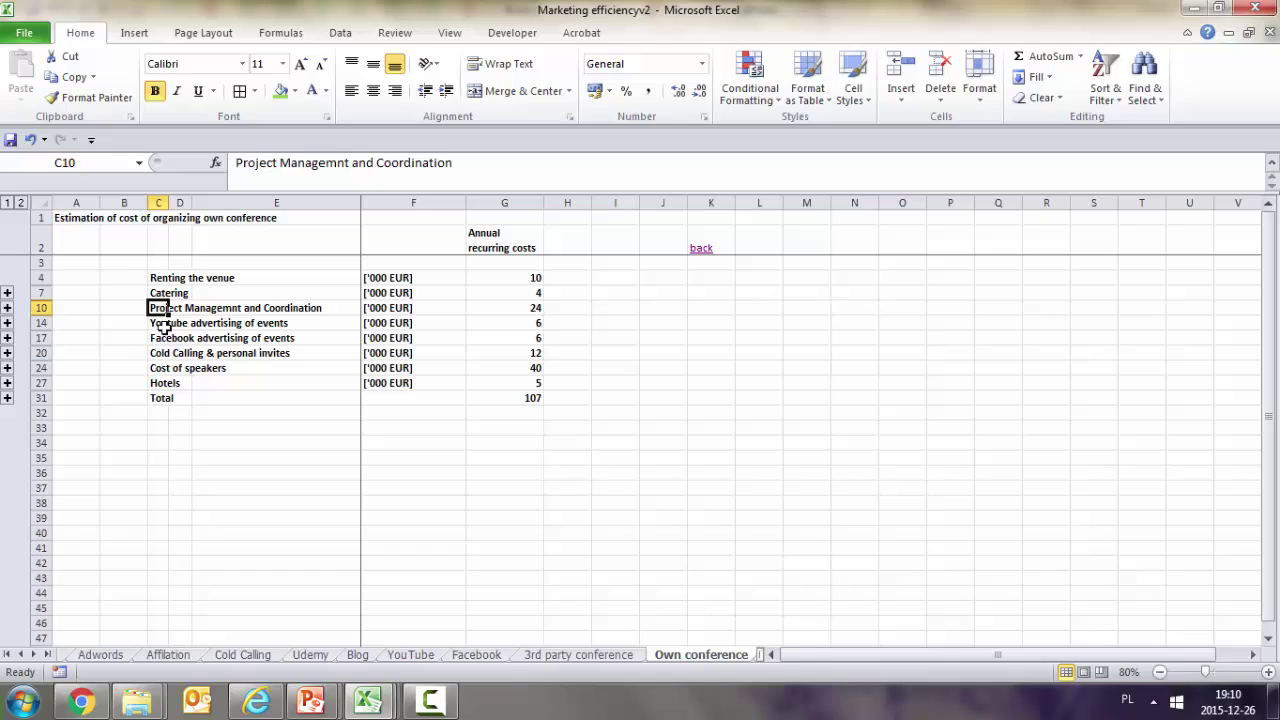
click(160, 324)
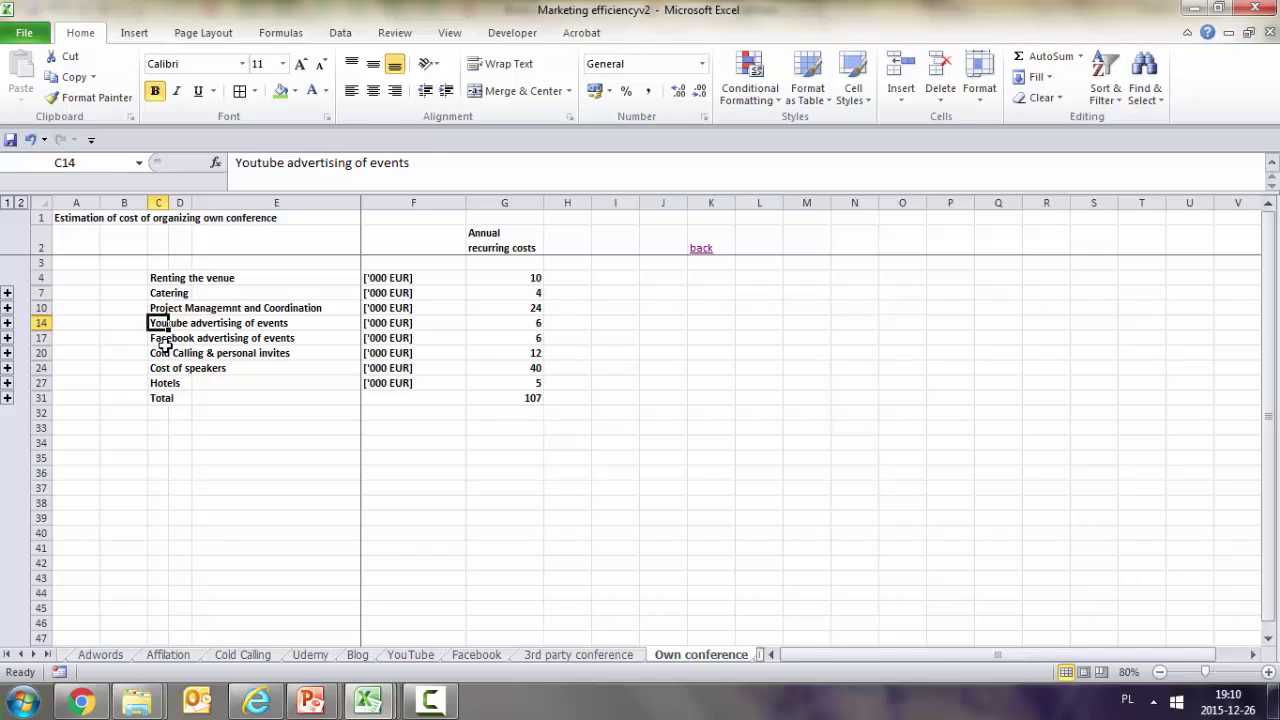
click(162, 339)
click(143, 371)
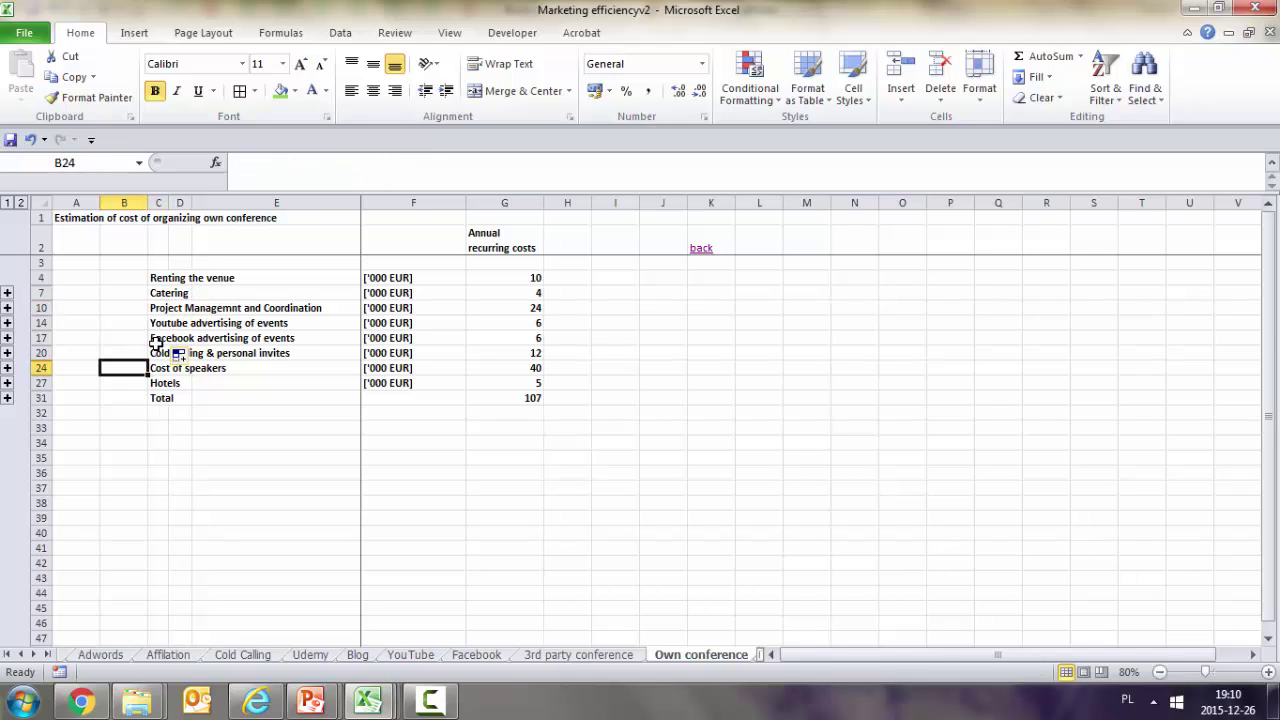
drag(152, 352, 152, 339)
click(162, 370)
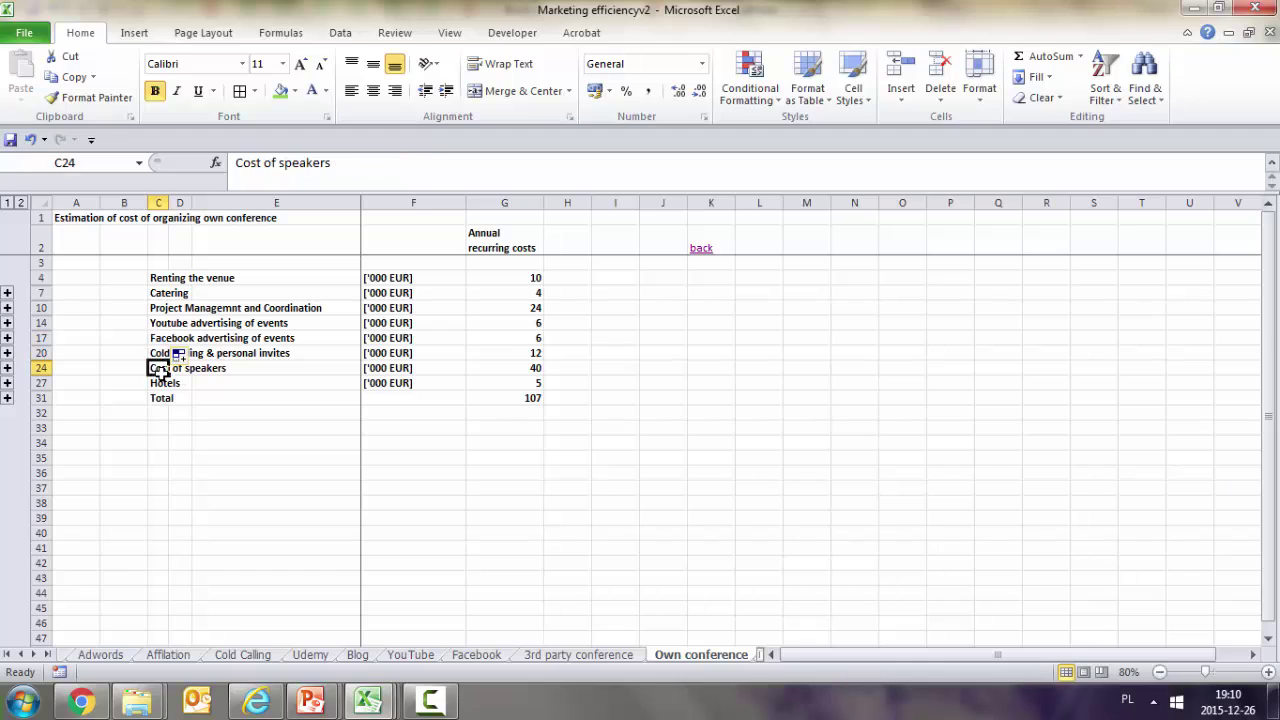
click(216, 414)
click(206, 322)
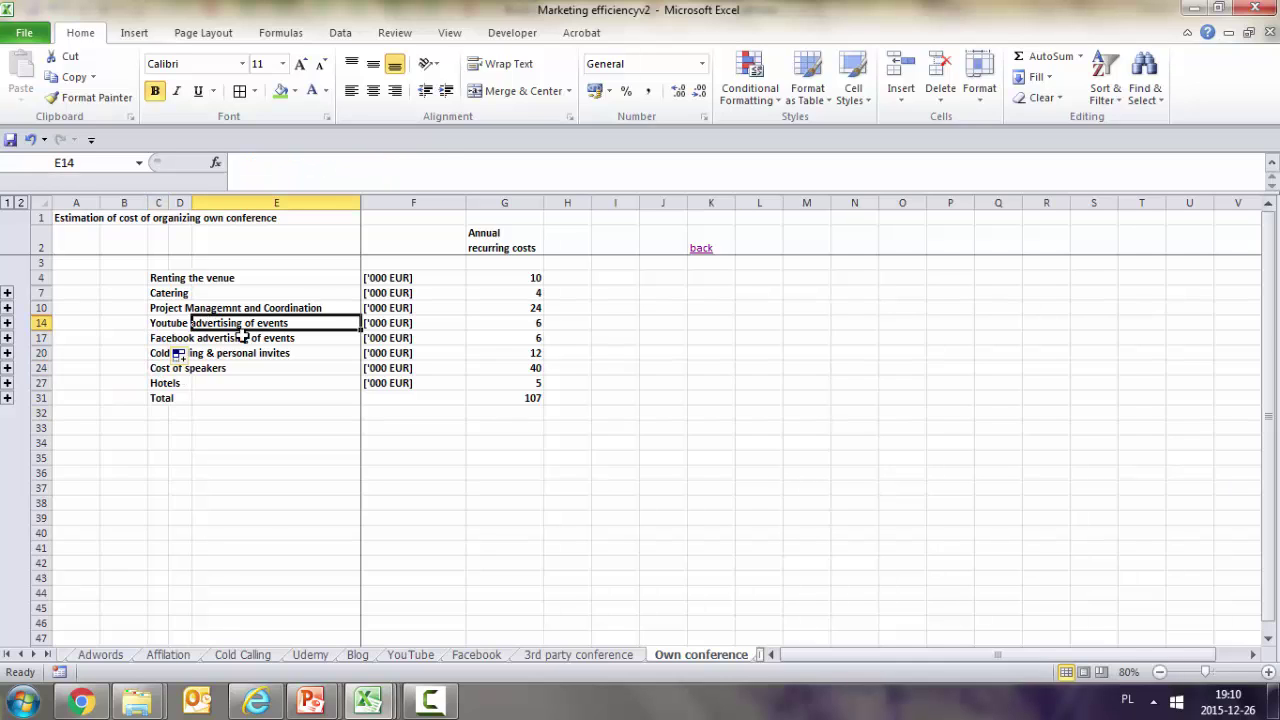
click(250, 353)
- Inspect the conference's total cost and the cost formulas for speakers, project management, venue rental and cold calling
click(537, 397)
click(535, 369)
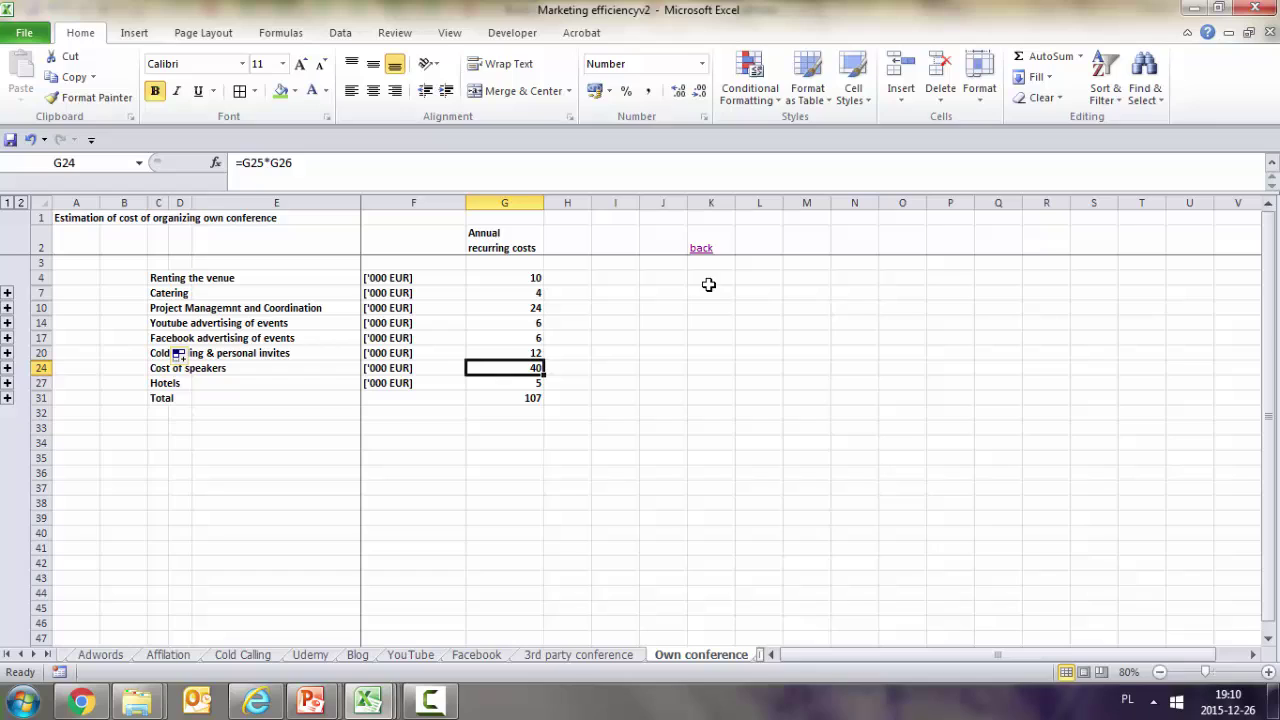
click(520, 306)
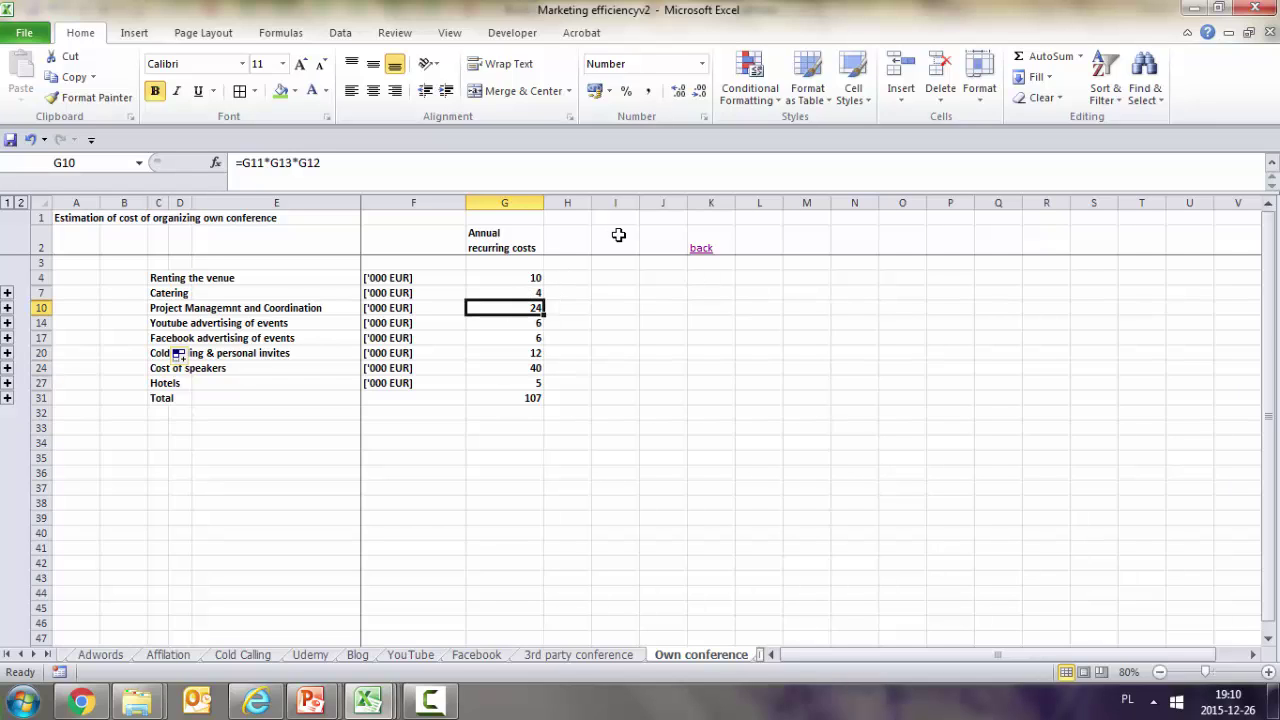
click(495, 278)
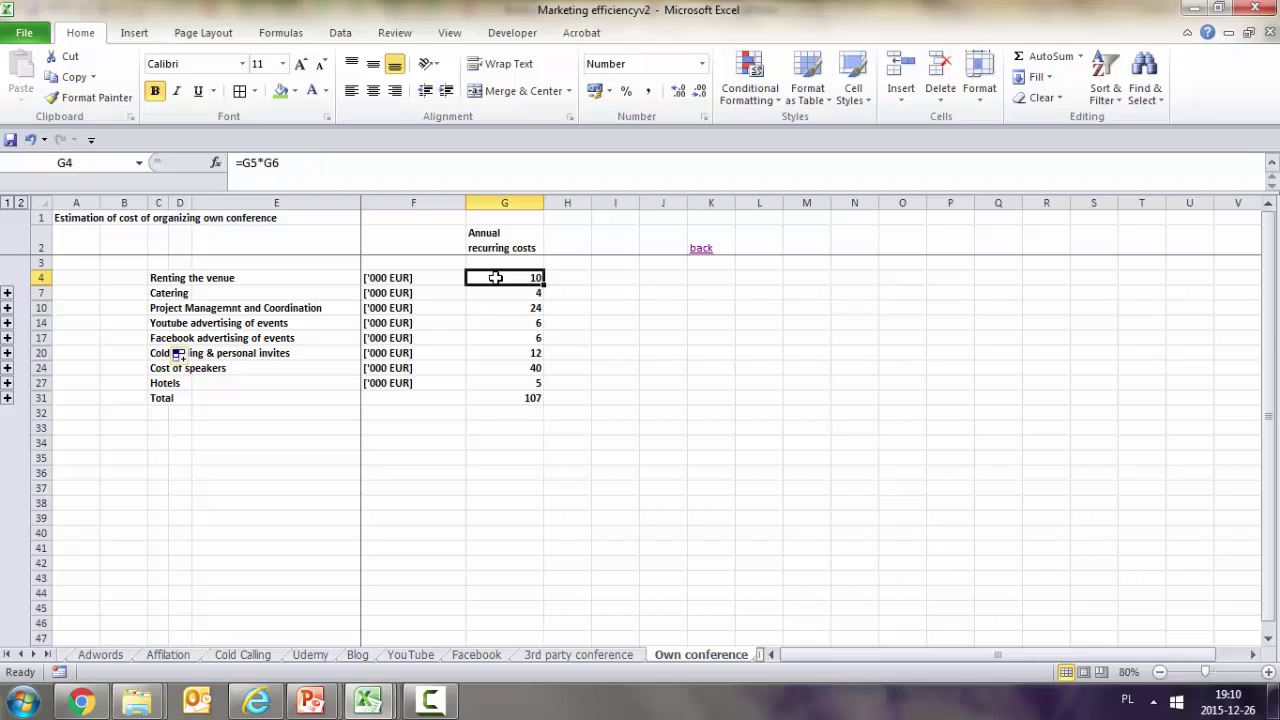
click(519, 356)
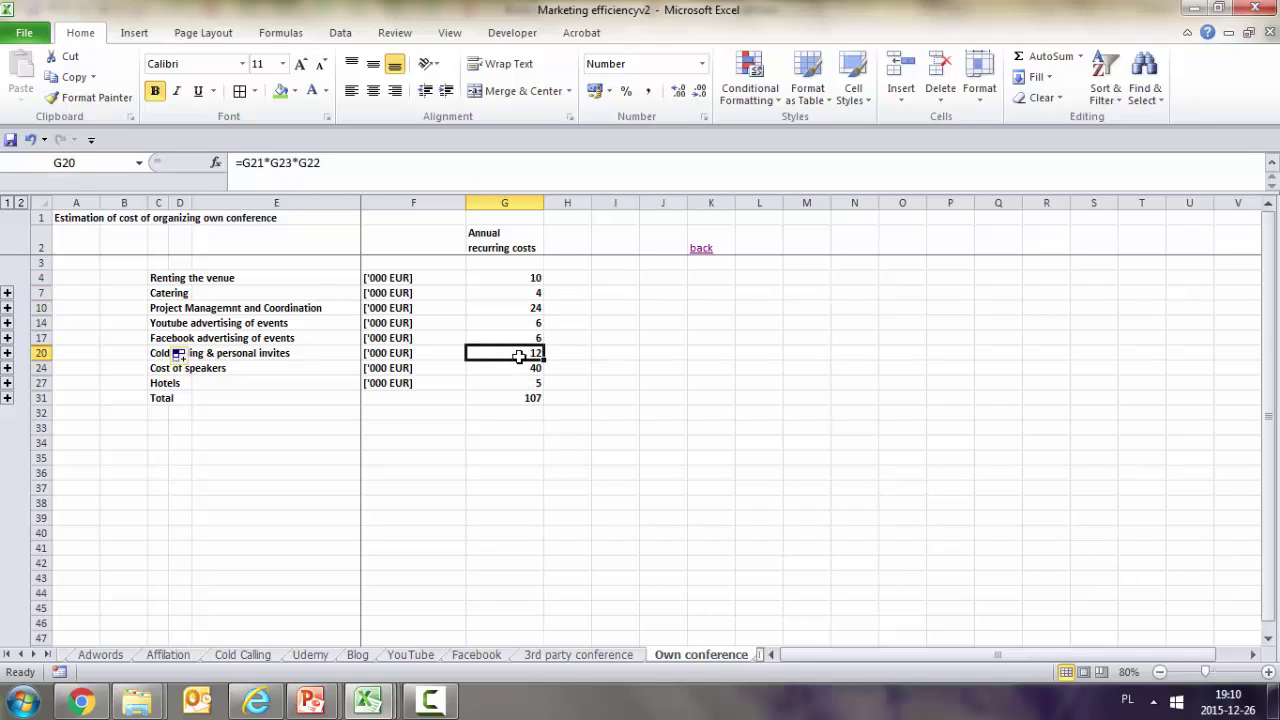
click(205, 472)
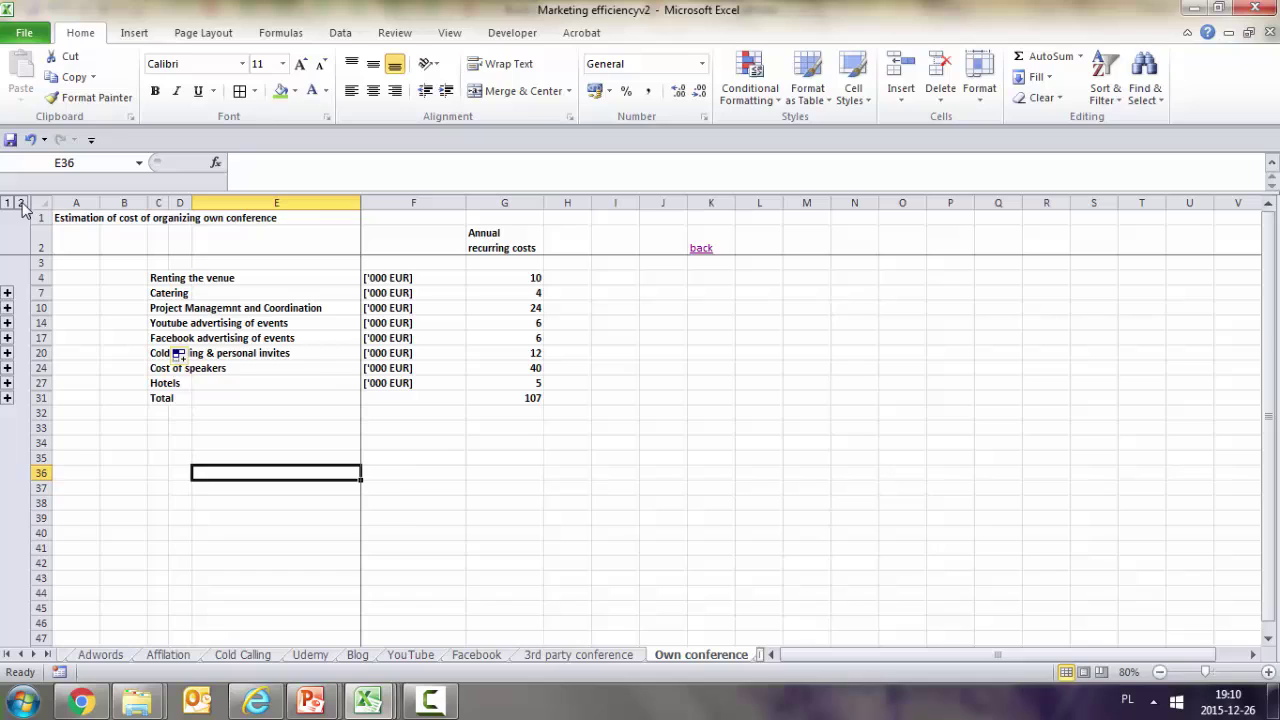
- Expand all detail rows and review the number of days and cost per day for Renting the venue, plus the Catering item
click(21, 204)
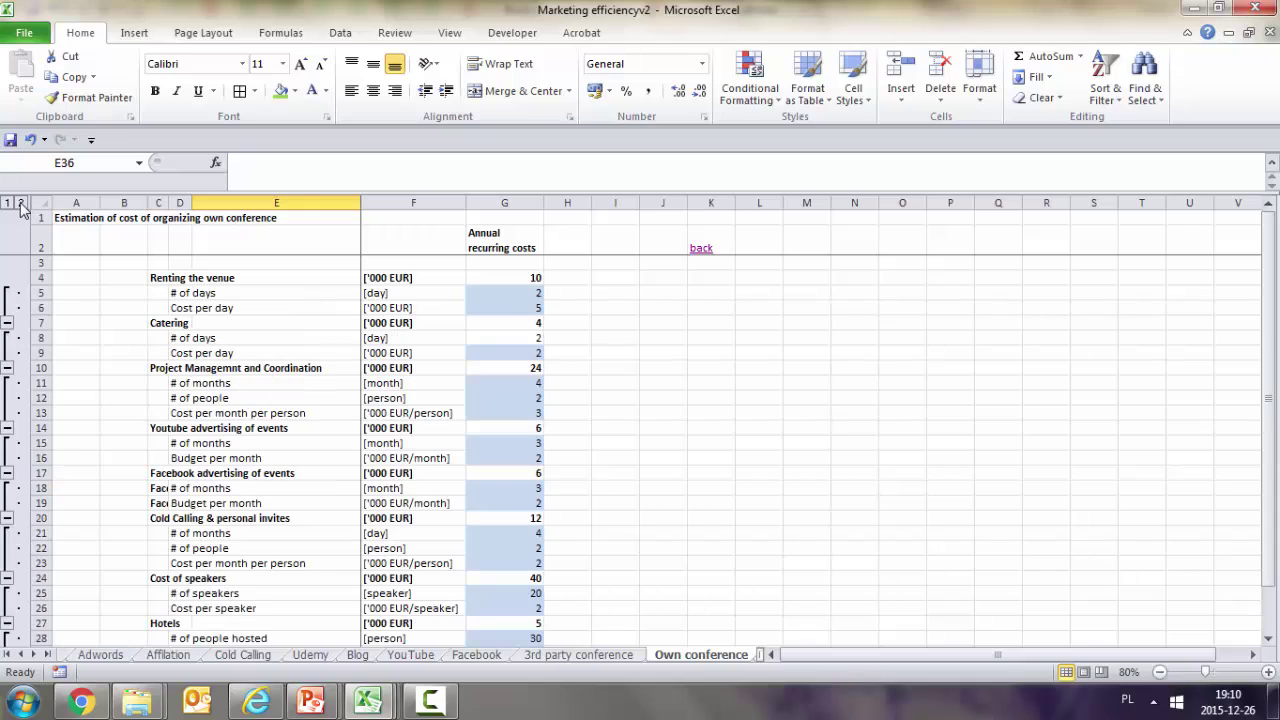
click(179, 293)
click(178, 307)
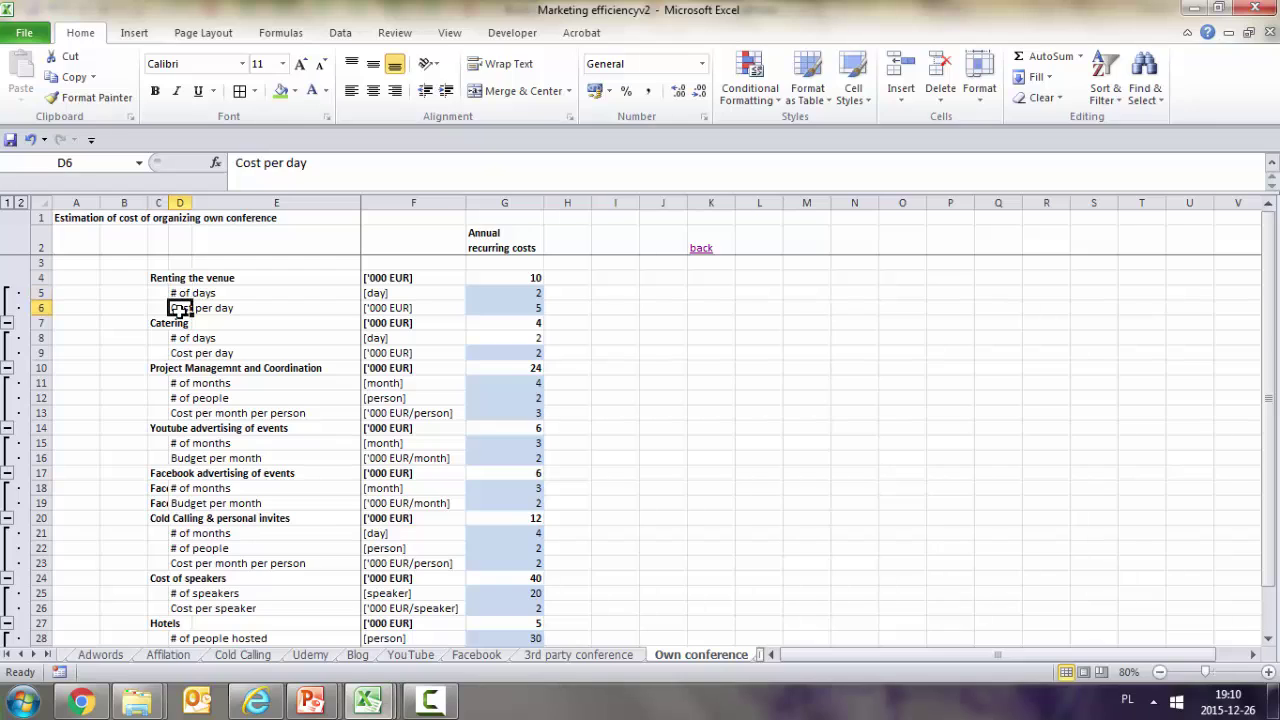
key(Up)
key(Up)
key(Left)
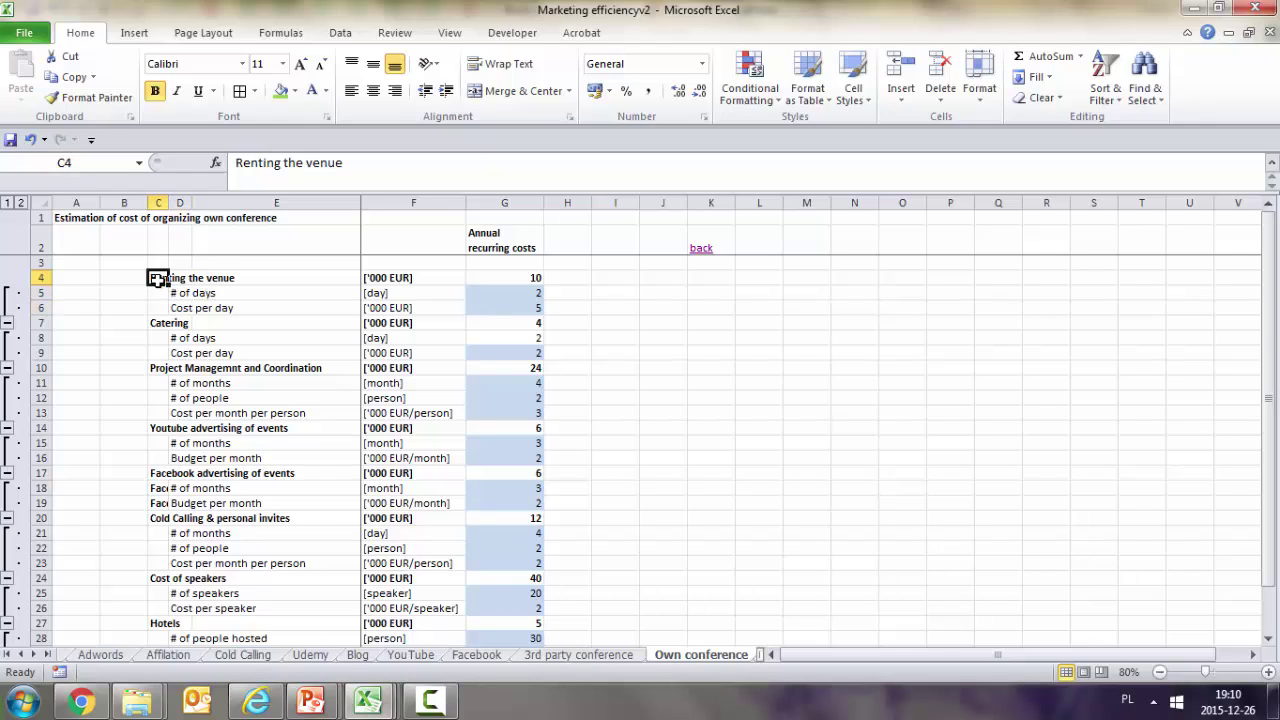
click(157, 322)
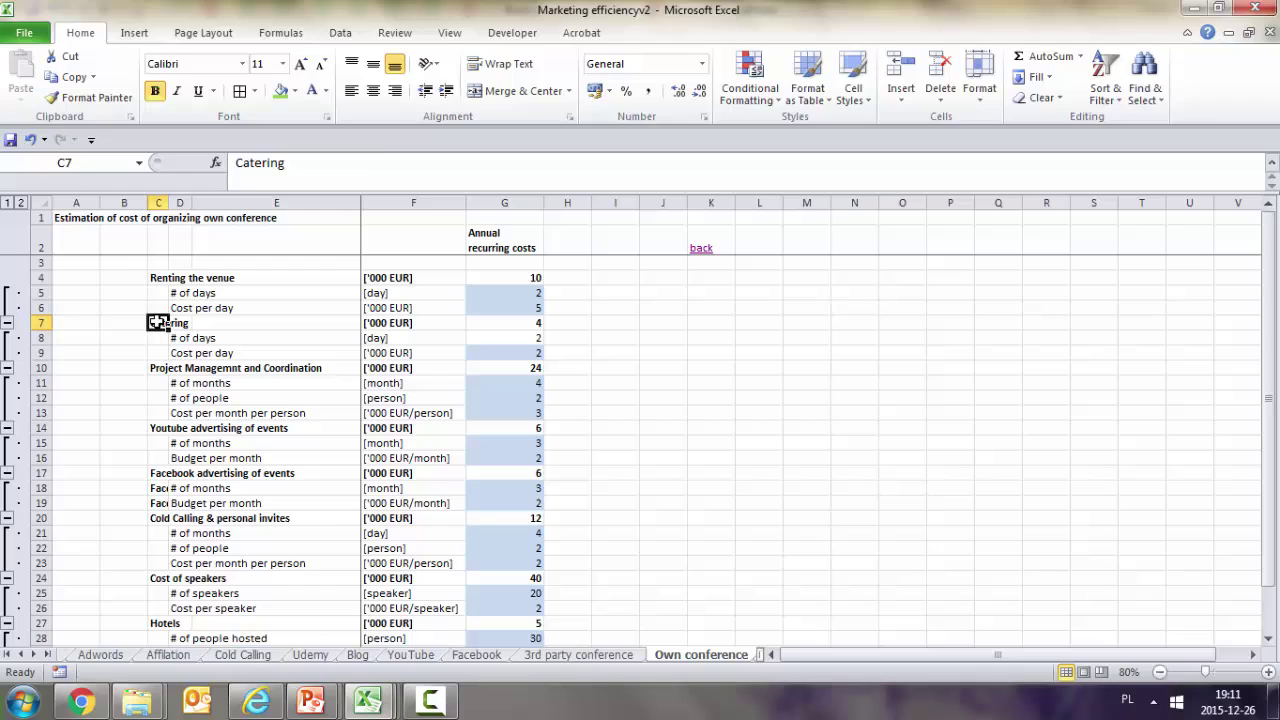
- Examine the months, people and cost per month per person under project management and coordination, plus its cost formula
click(155, 367)
click(180, 383)
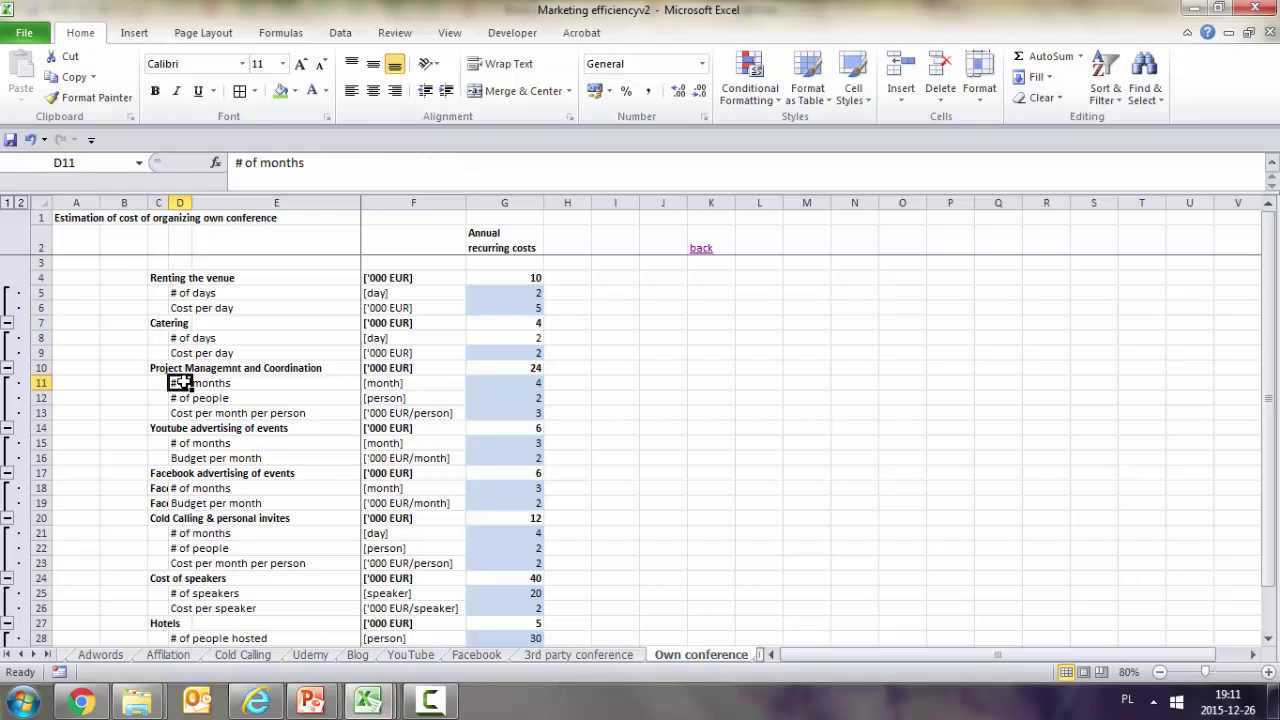
click(180, 398)
click(180, 413)
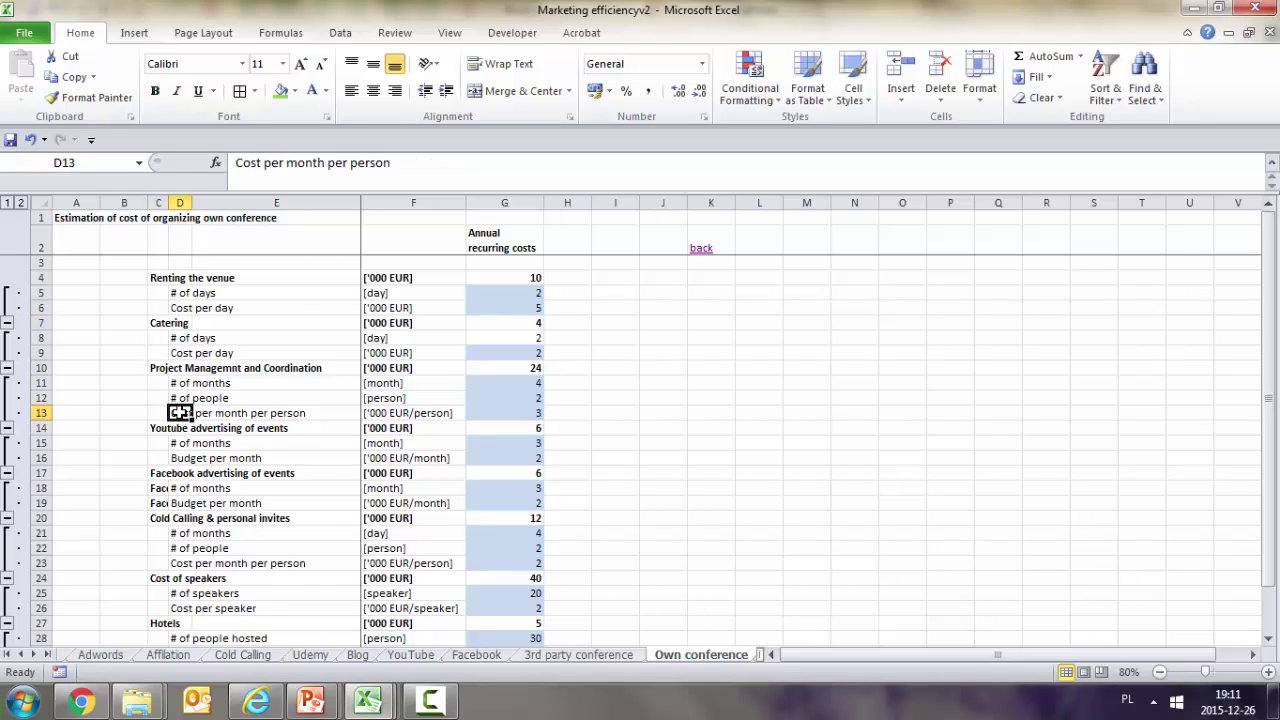
click(521, 413)
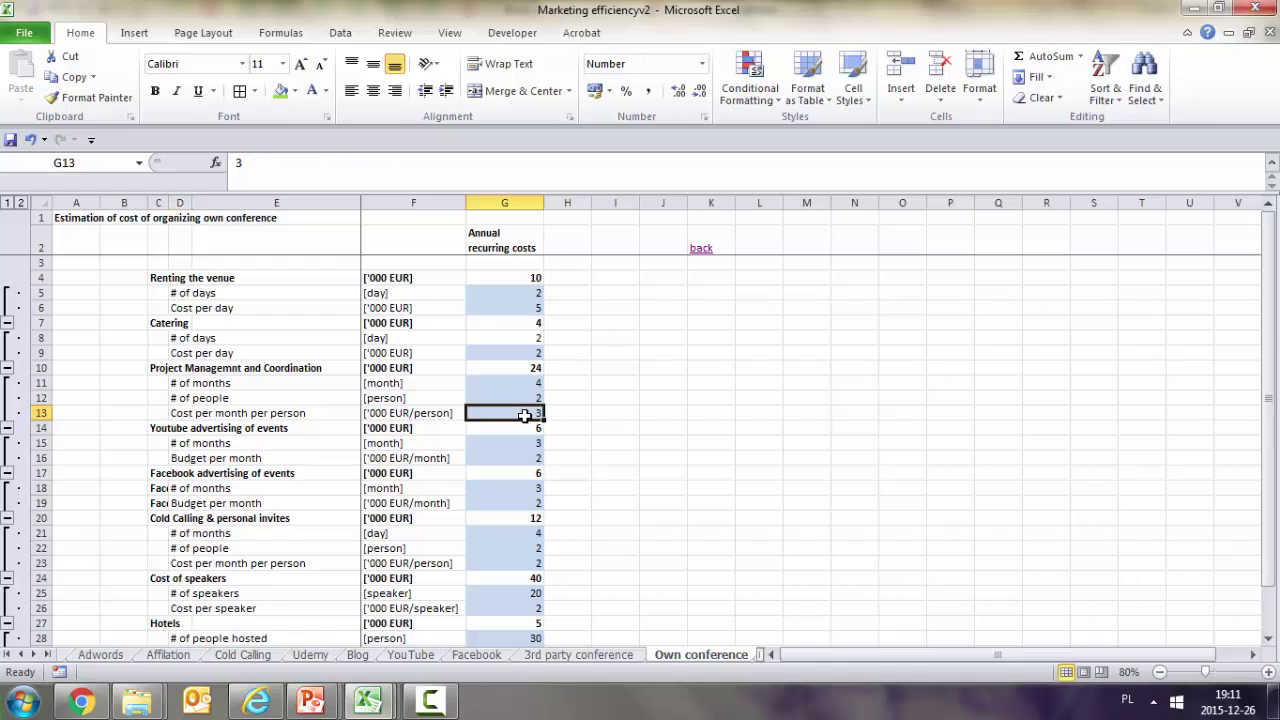
click(535, 383)
key(Down)
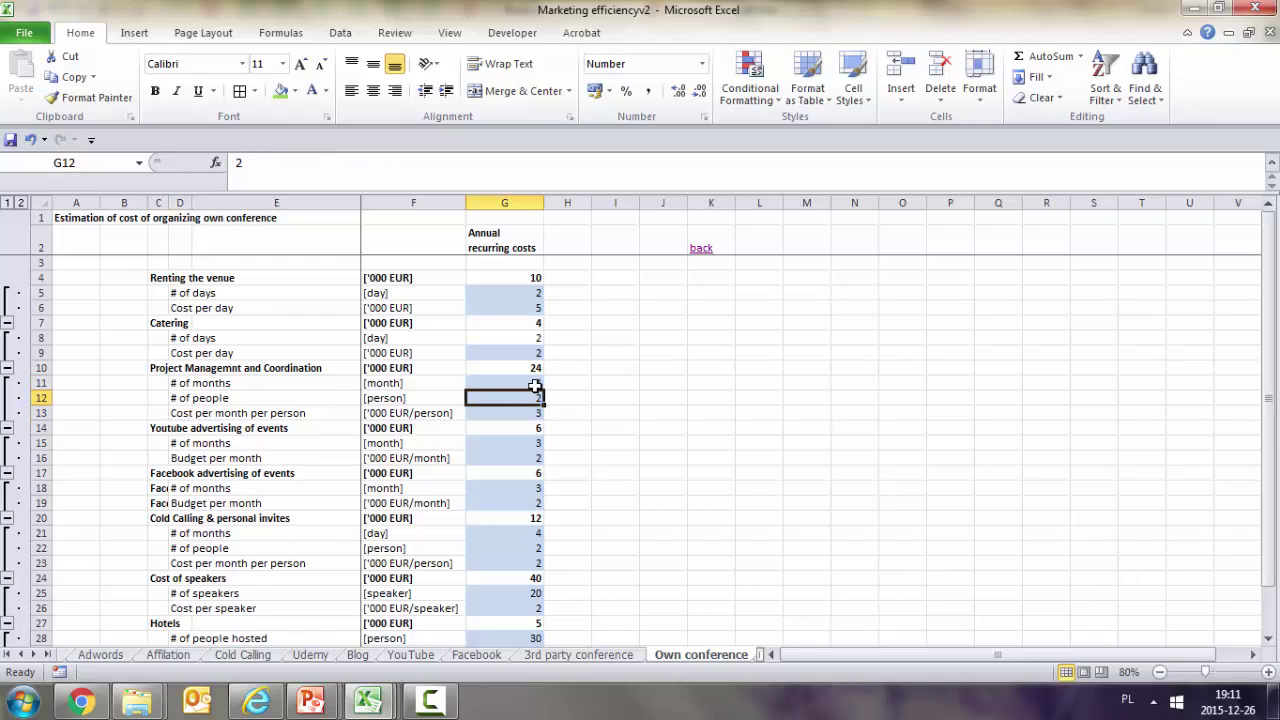
click(535, 383)
click(530, 412)
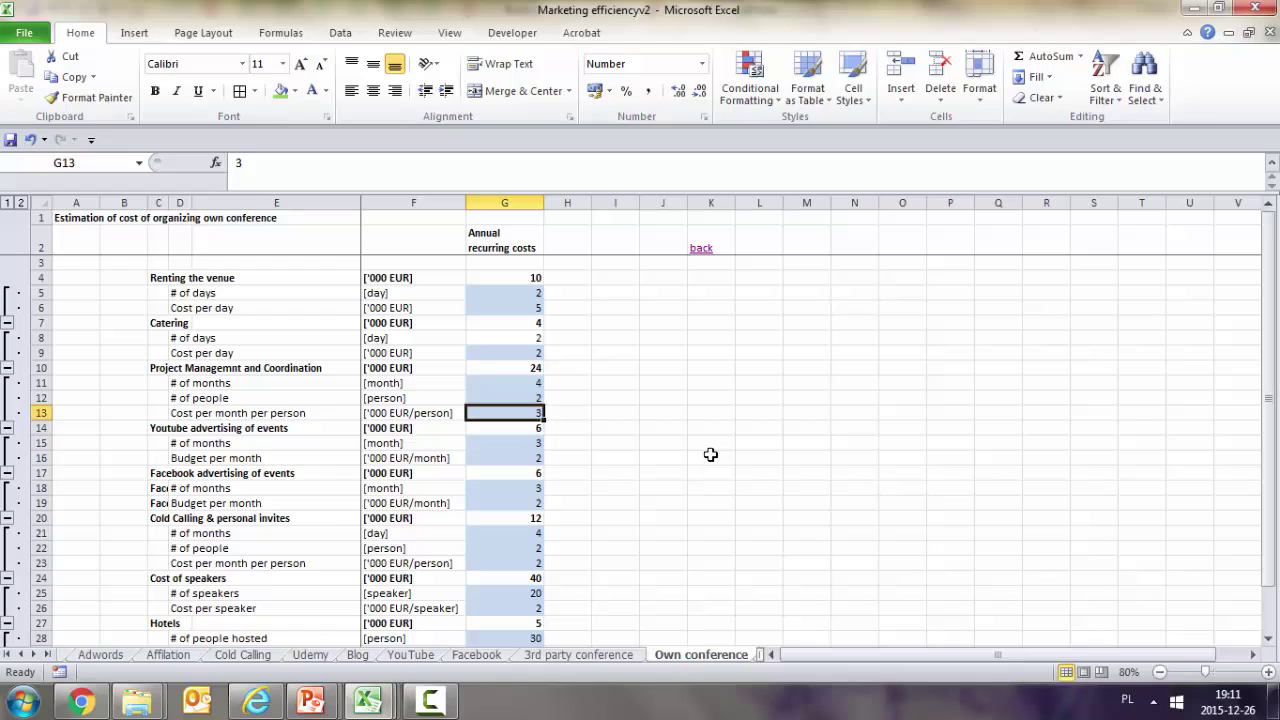
click(504, 368)
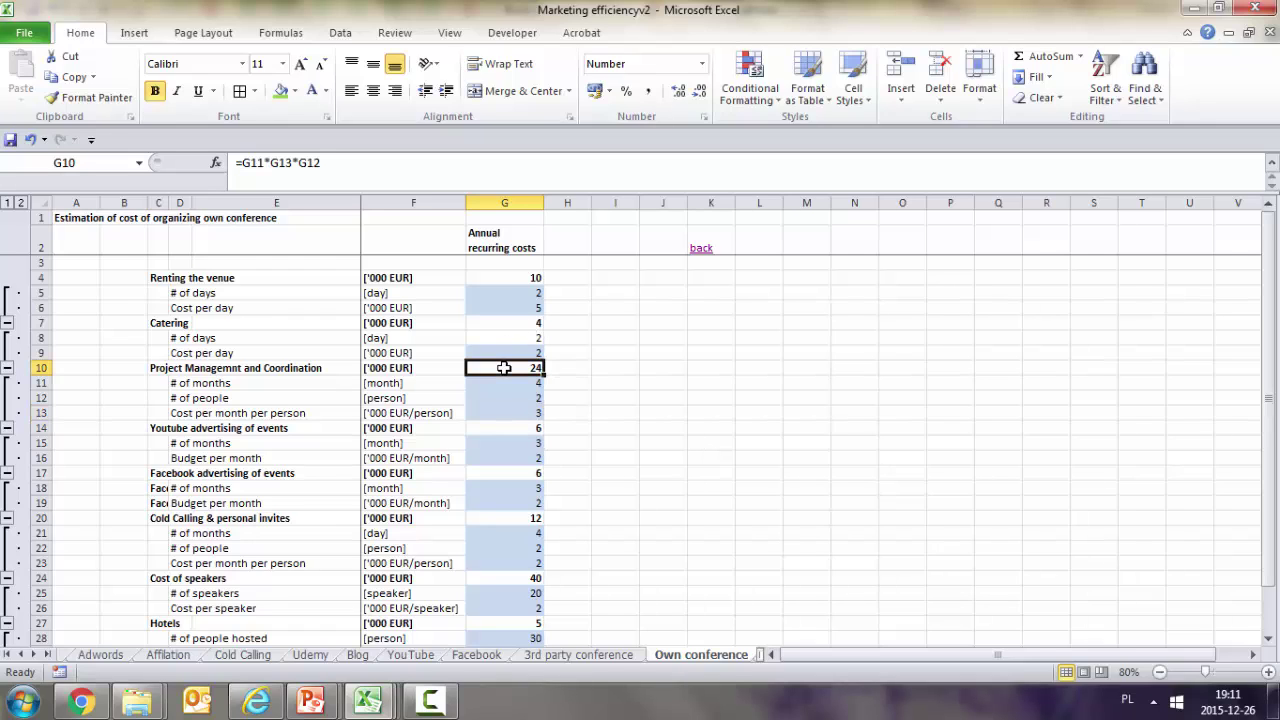
- Check the number of months for YouTube advertising and clear the stray text in C18:C19 beneath Facebook advertising of events
scroll(504, 368, down, 1)
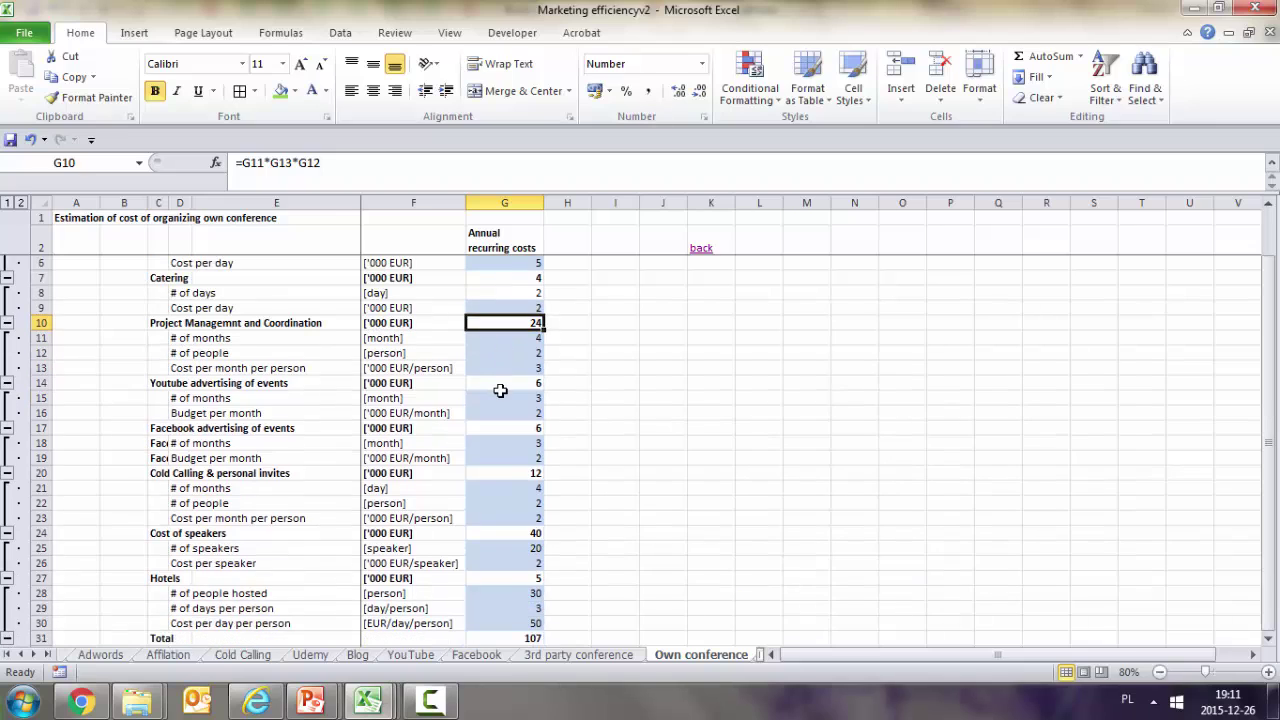
click(504, 398)
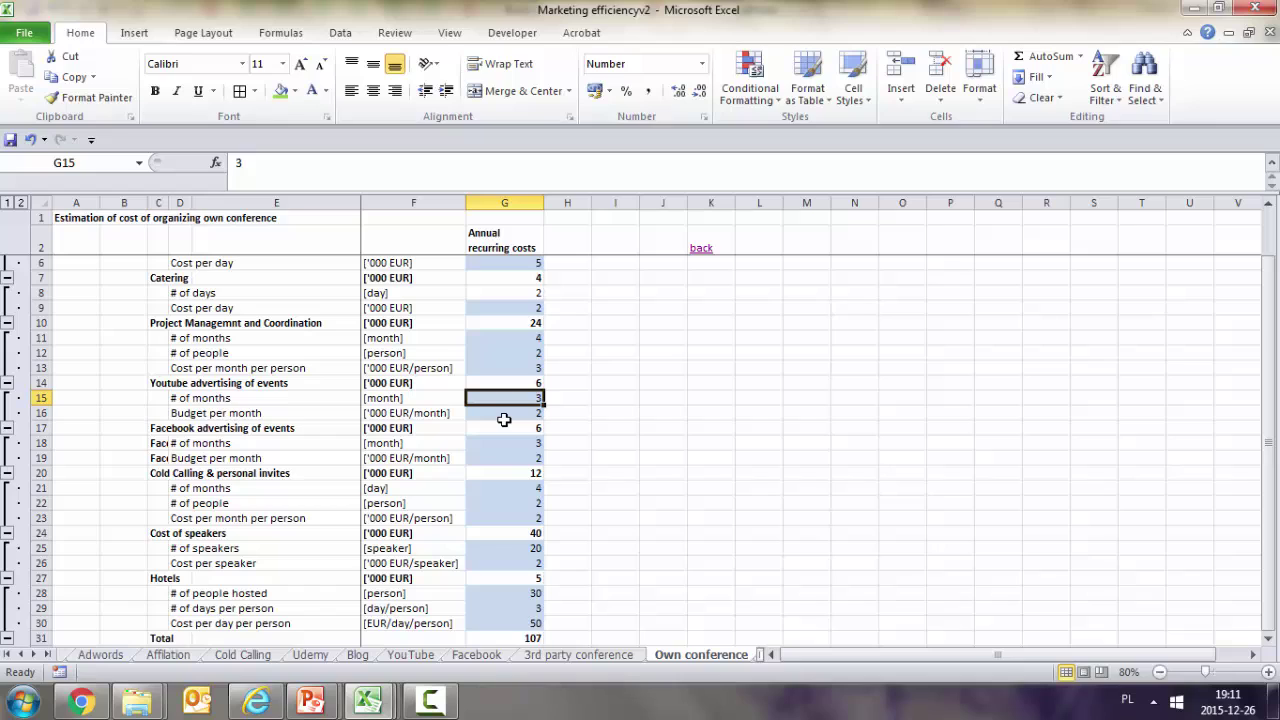
key(Down)
key(Down)
key(Left)
key(Left)
key(Left)
key(Left)
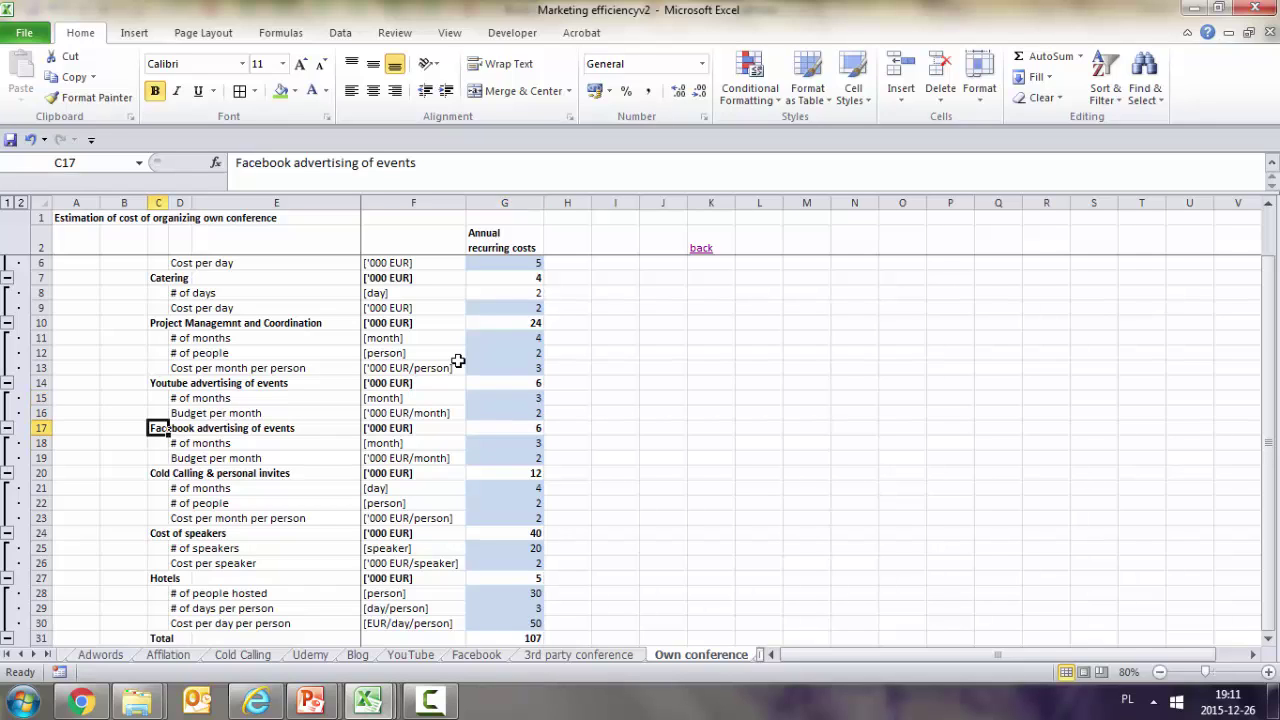
- Review the Facebook advertising budget per month and the months, people and cost per month per person for cold calling
key(Down)
key(Right)
key(Down)
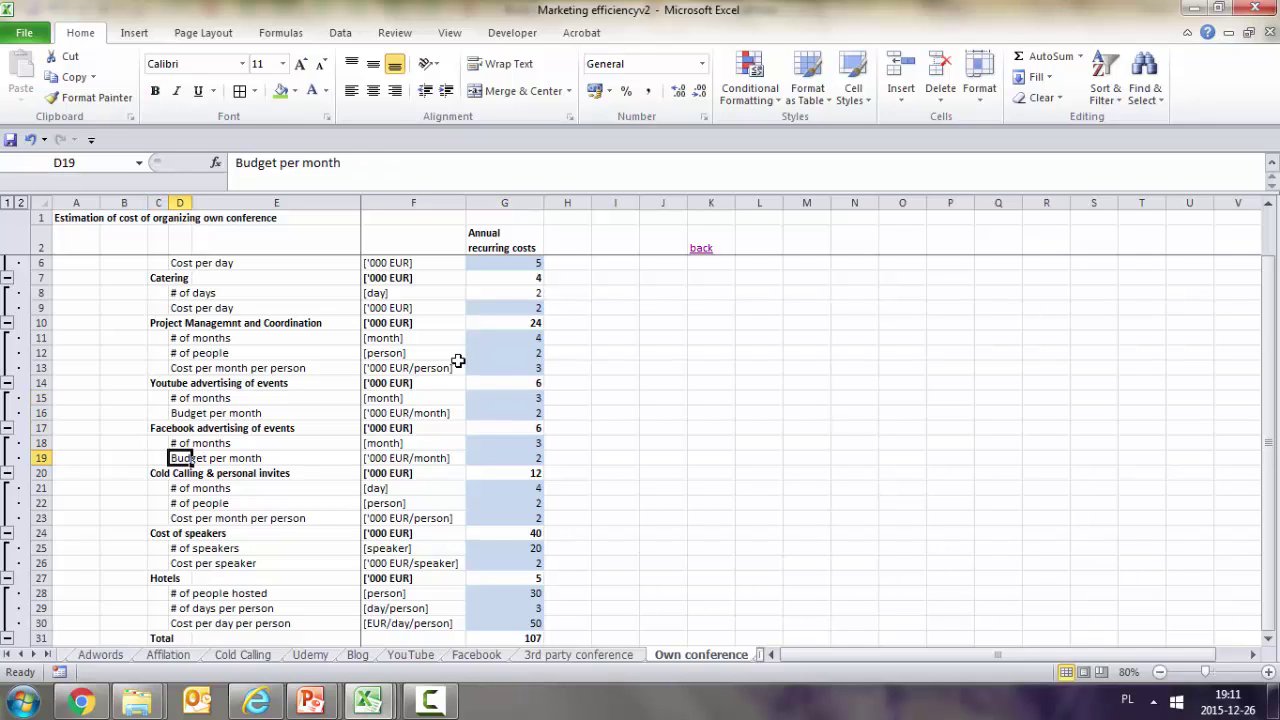
key(Down)
key(Down)
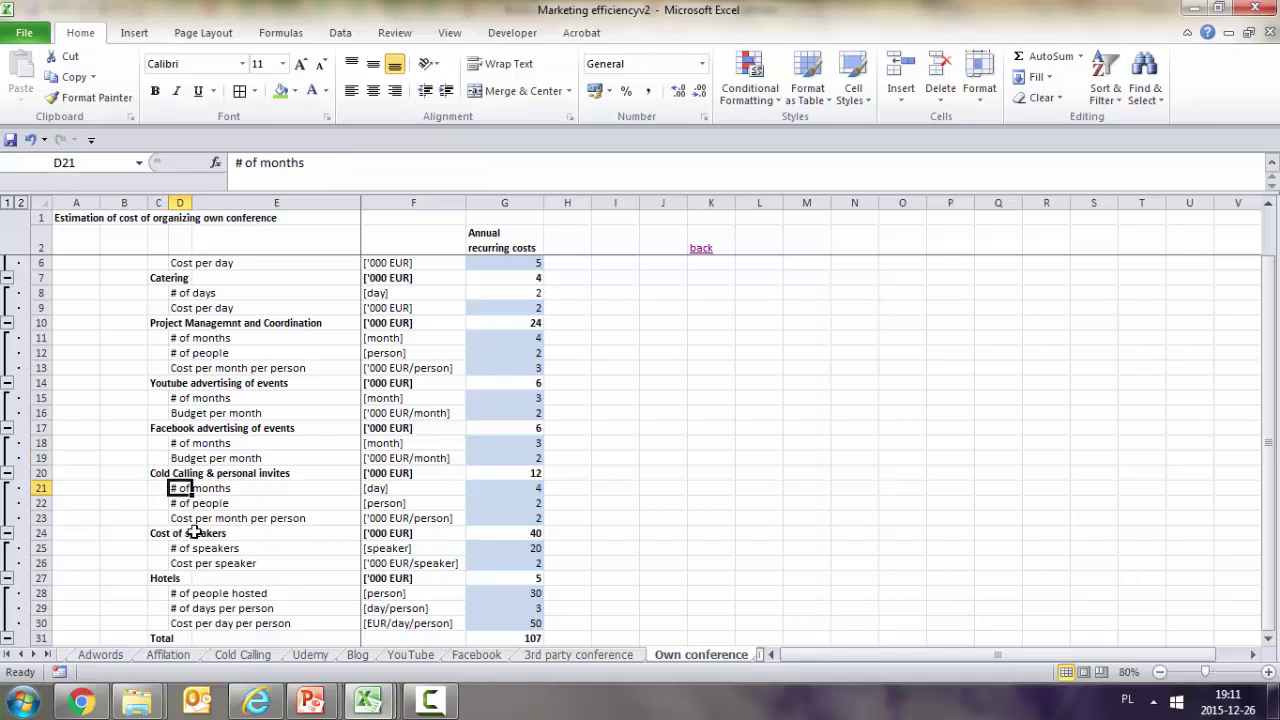
key(Down)
key(Down)
- Examine the people hosted, days and cost per day under Hotels, plus the number of speakers and cost per speaker
scroll(480, 512, down, 2)
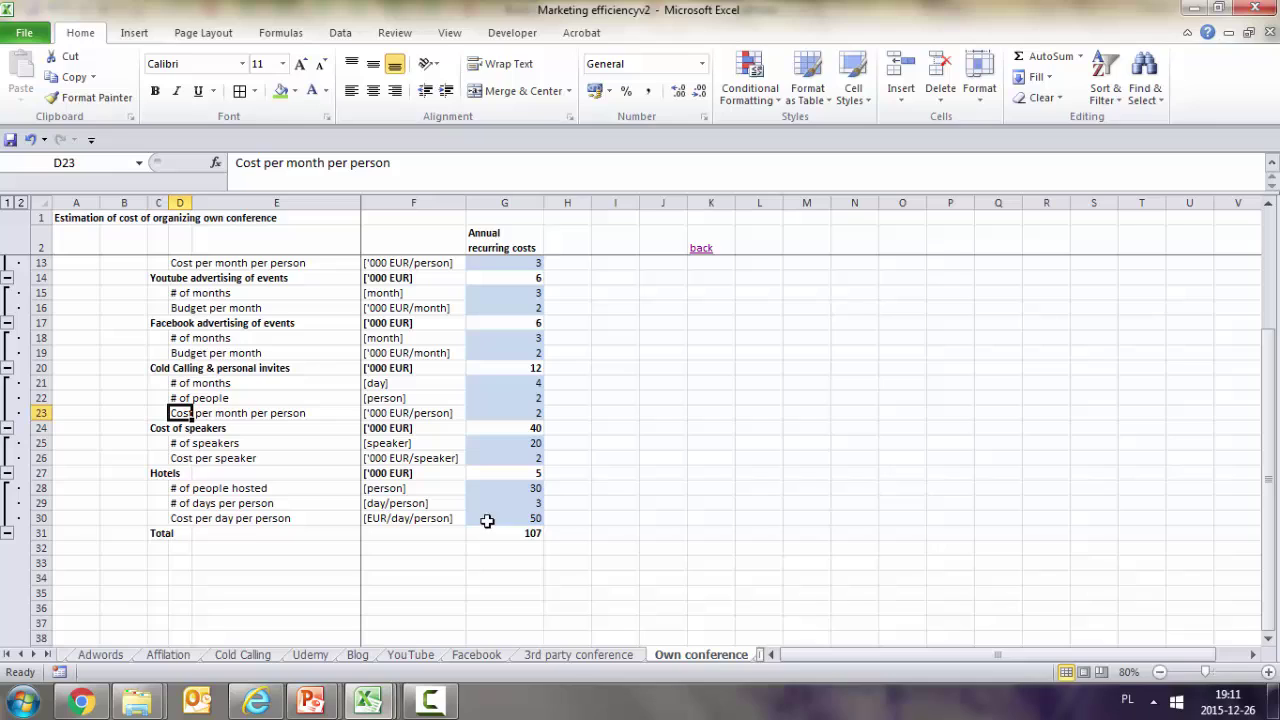
click(181, 489)
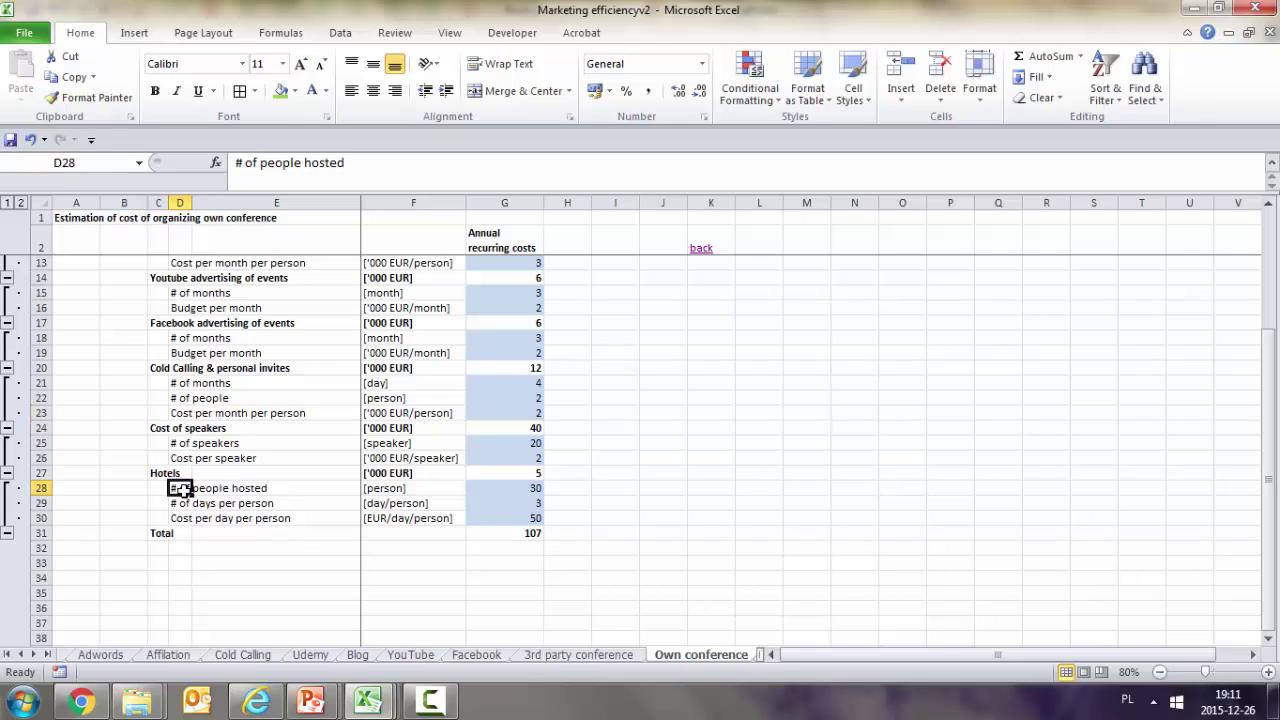
click(530, 505)
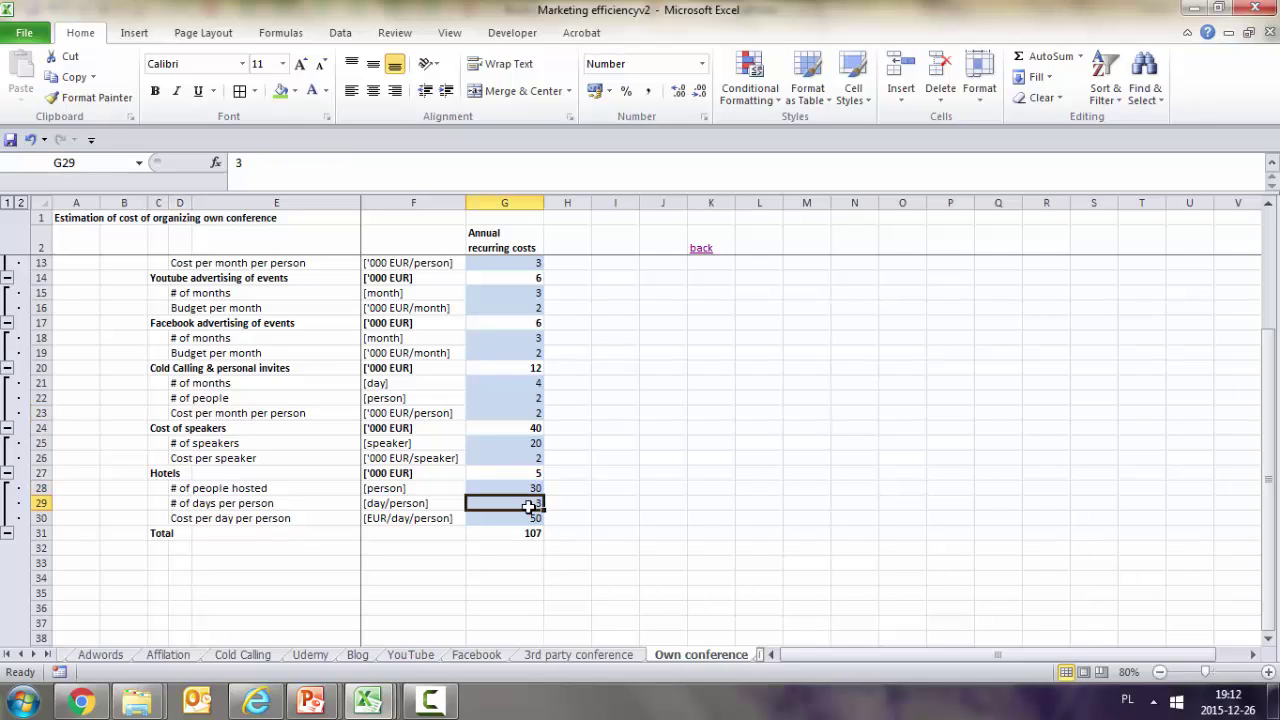
click(521, 518)
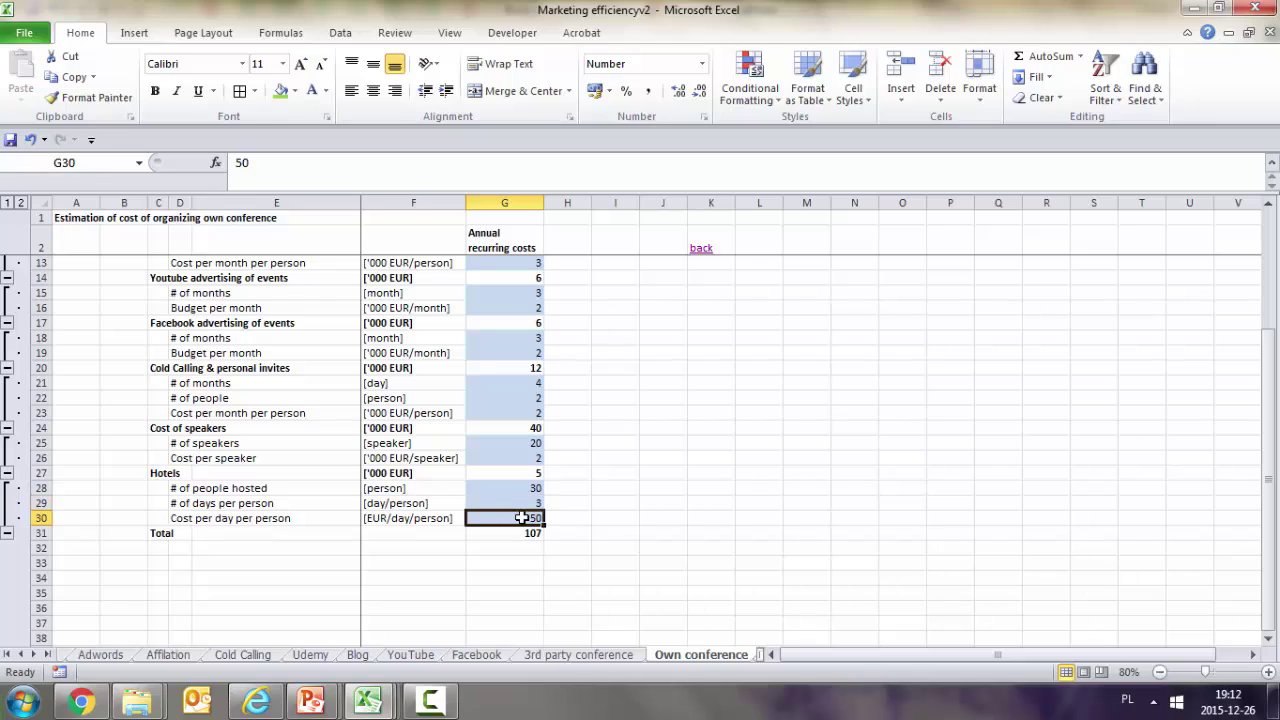
click(512, 444)
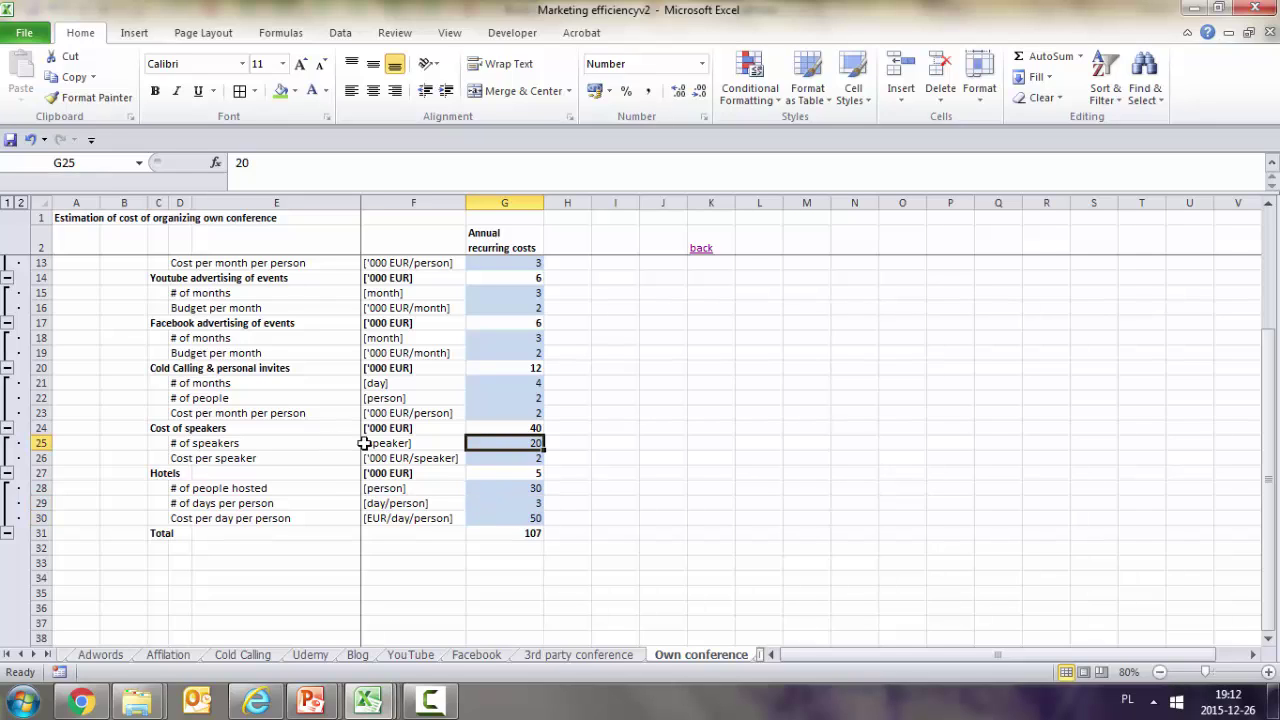
click(525, 461)
- Return to the Master comparison and browse the Udemy, Blog, YouTube, Facebook and 3rd party conference cost sheets
click(700, 249)
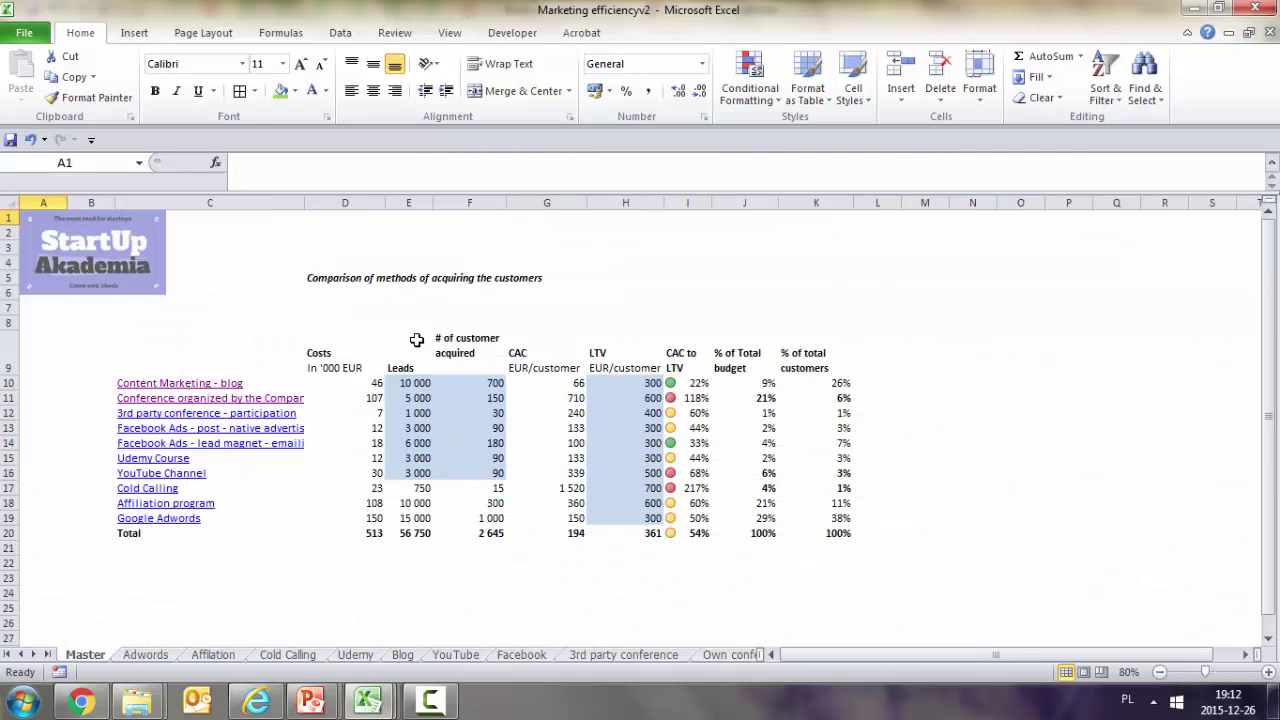
click(145, 459)
click(405, 656)
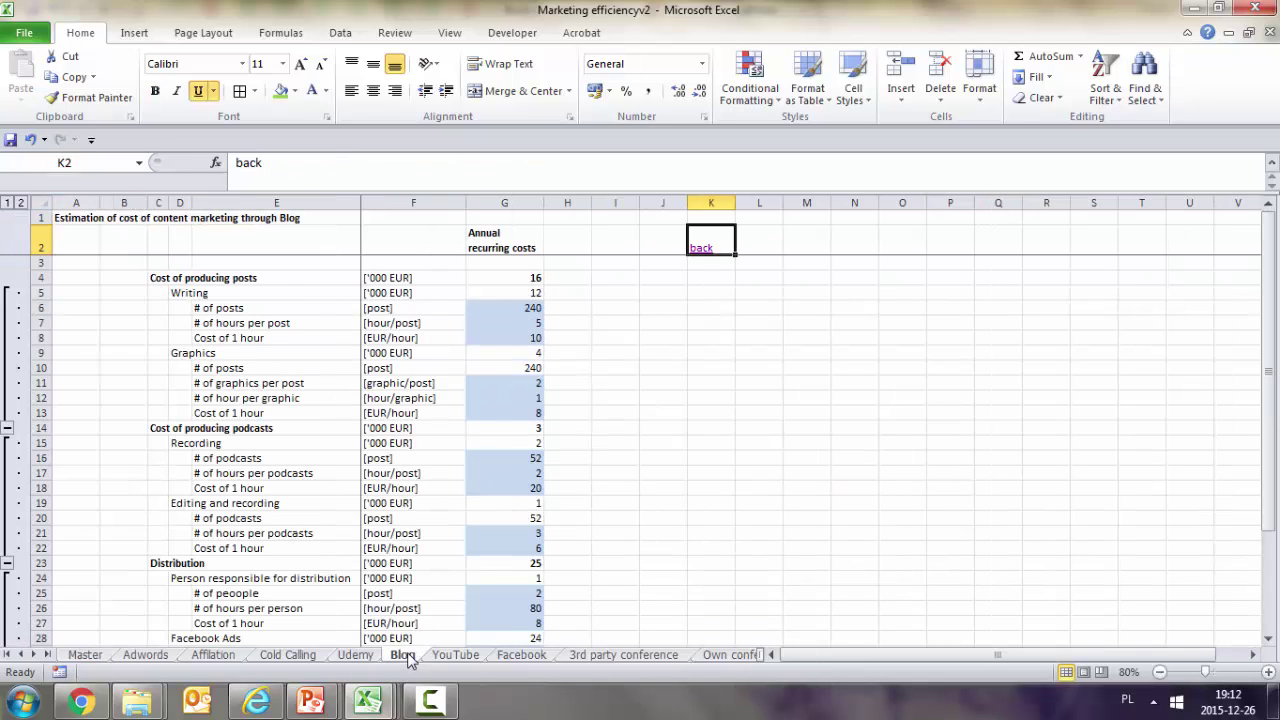
click(455, 656)
click(521, 656)
click(600, 656)
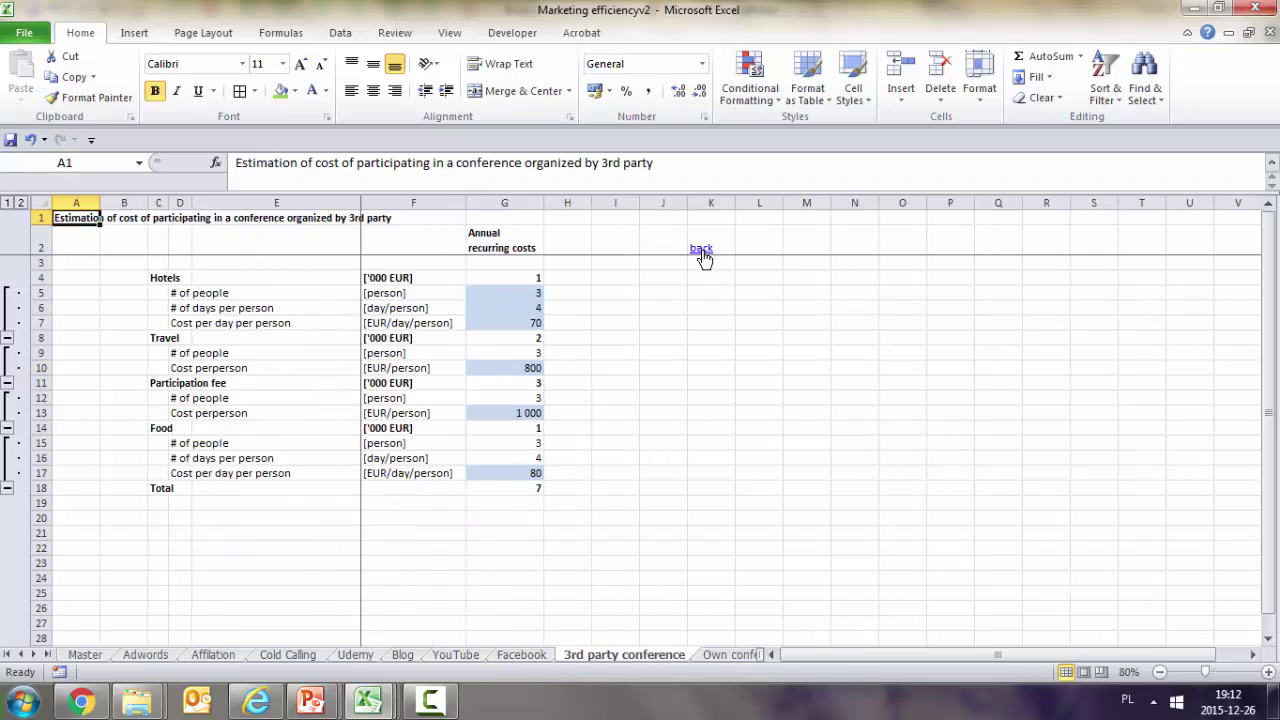
- Go back to the Master sheet and inspect the leads inputs and the blog's customers acquired and CAC formulas
click(702, 250)
drag(409, 383, 409, 475)
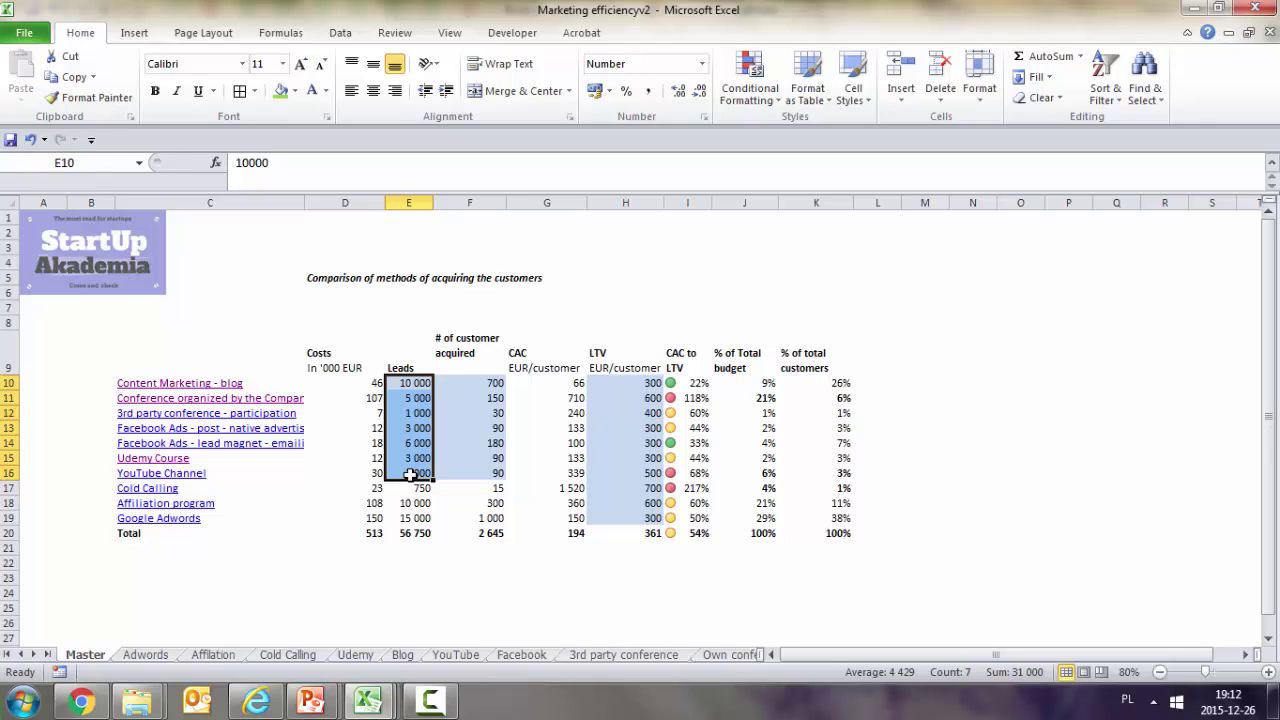
click(471, 387)
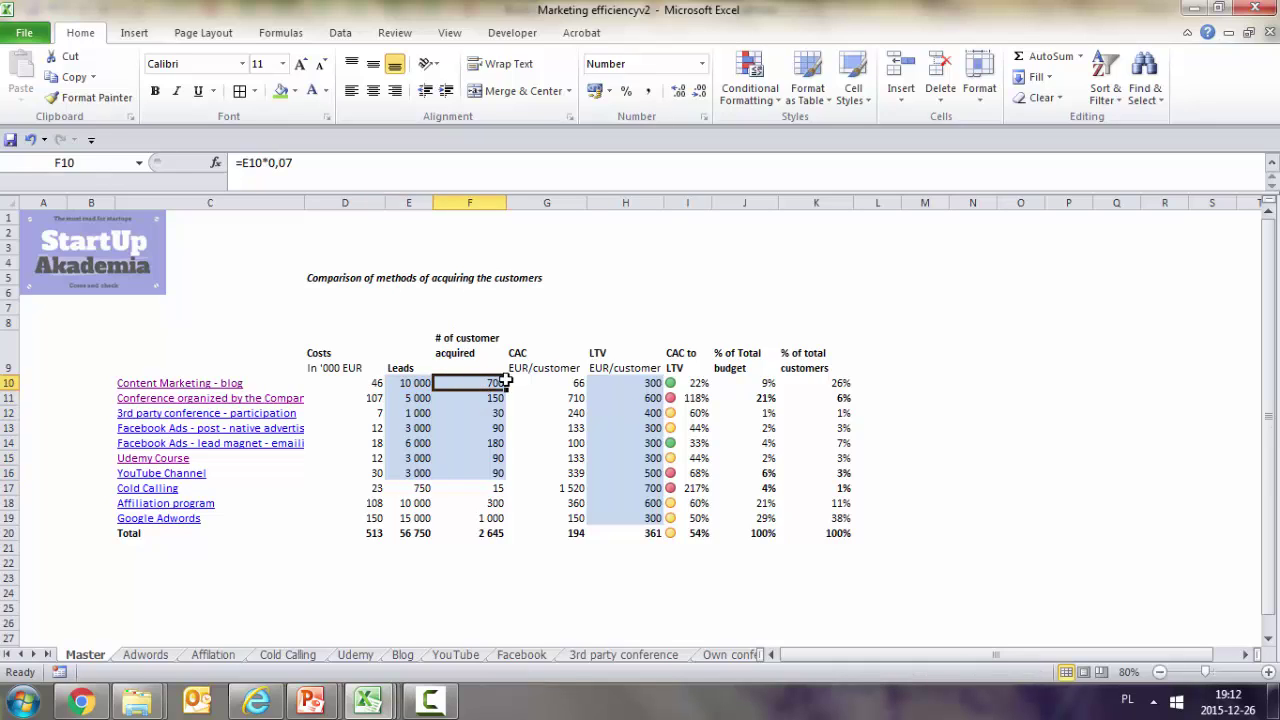
click(572, 385)
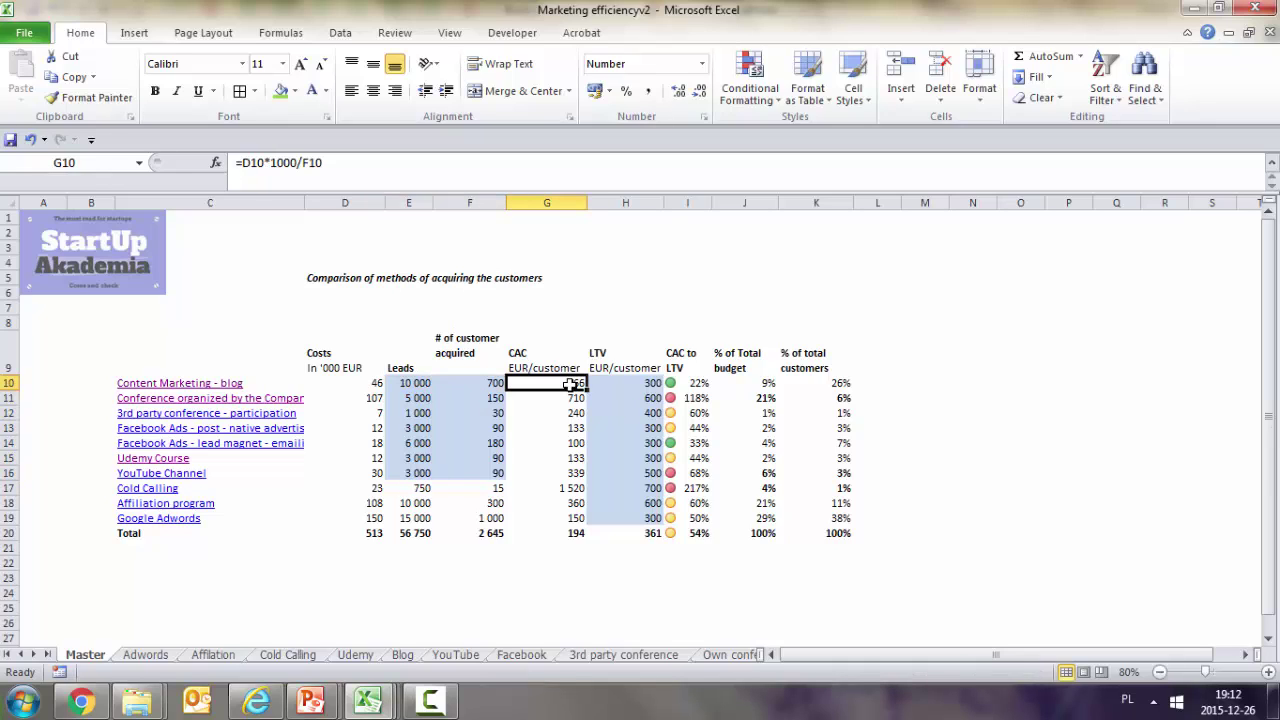
- Examine the CAC to LTV ratio formulas for the green-marked methods, Content Marketing - blog and Facebook Ads - lead magnet
click(688, 356)
click(687, 382)
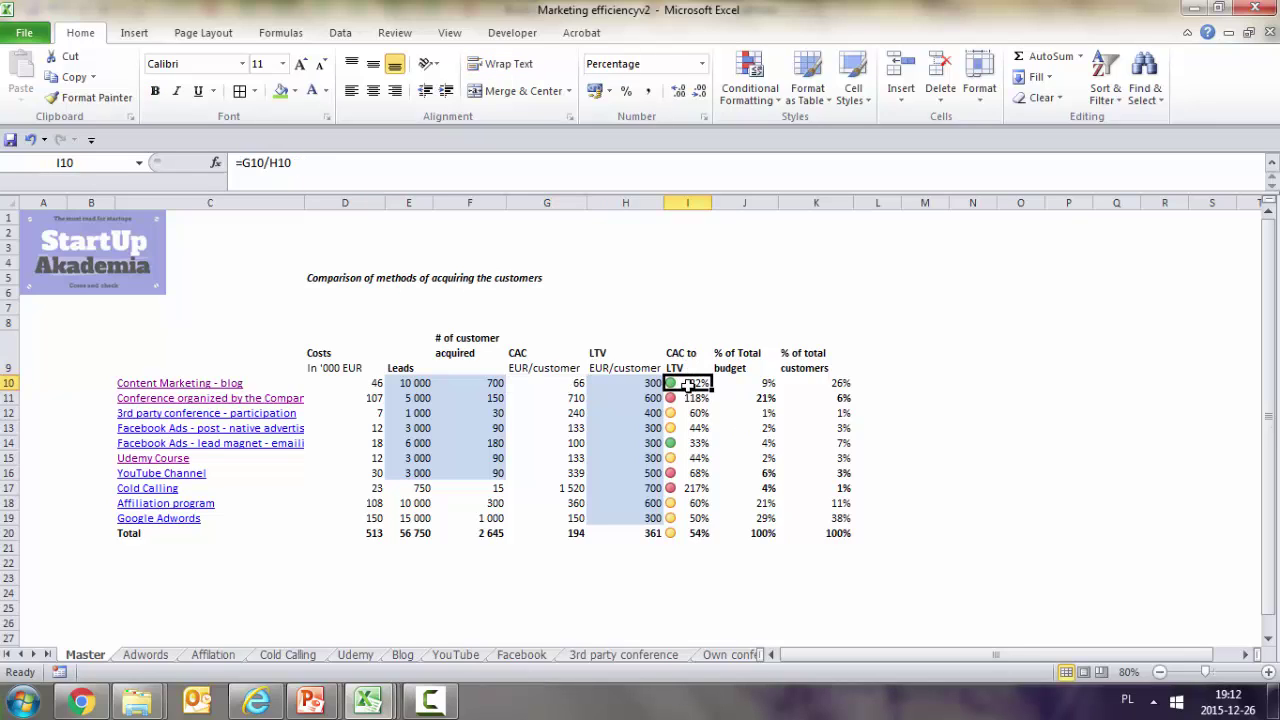
click(687, 443)
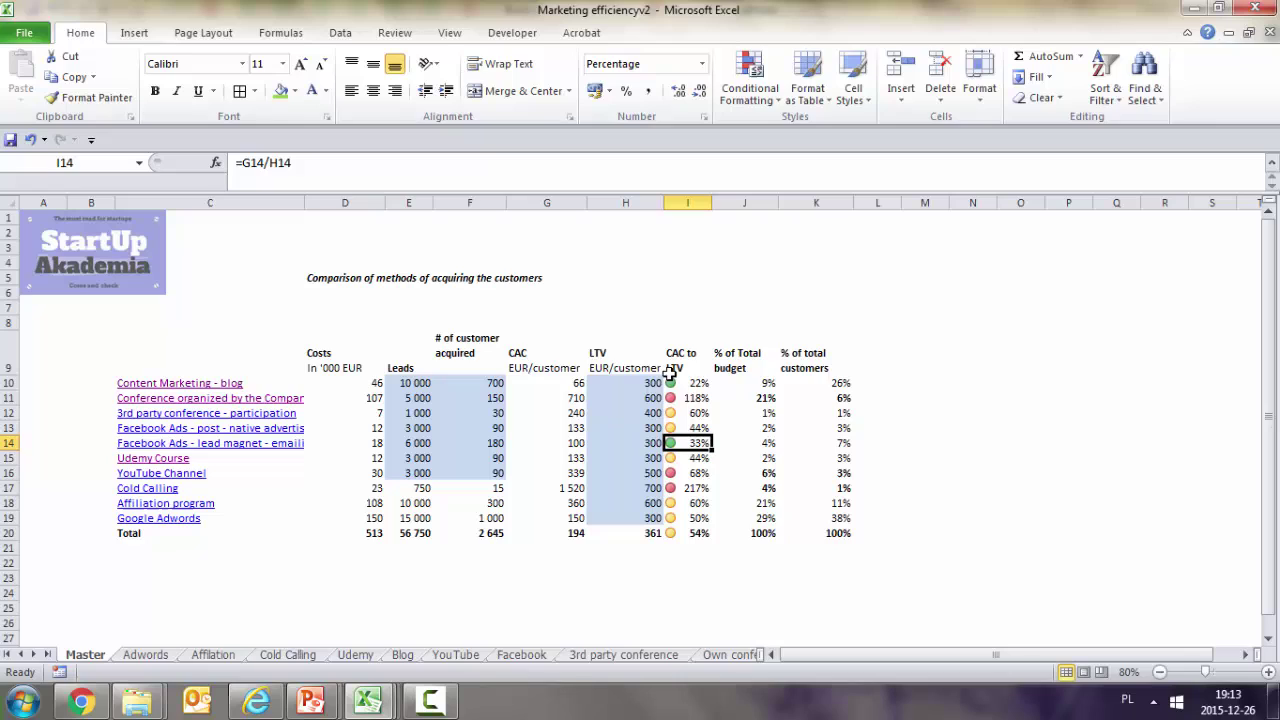
click(688, 383)
click(684, 446)
- Inspect the CAC to LTV ratios of the yellow-marked methods and the red-marked YouTube Channel
click(689, 413)
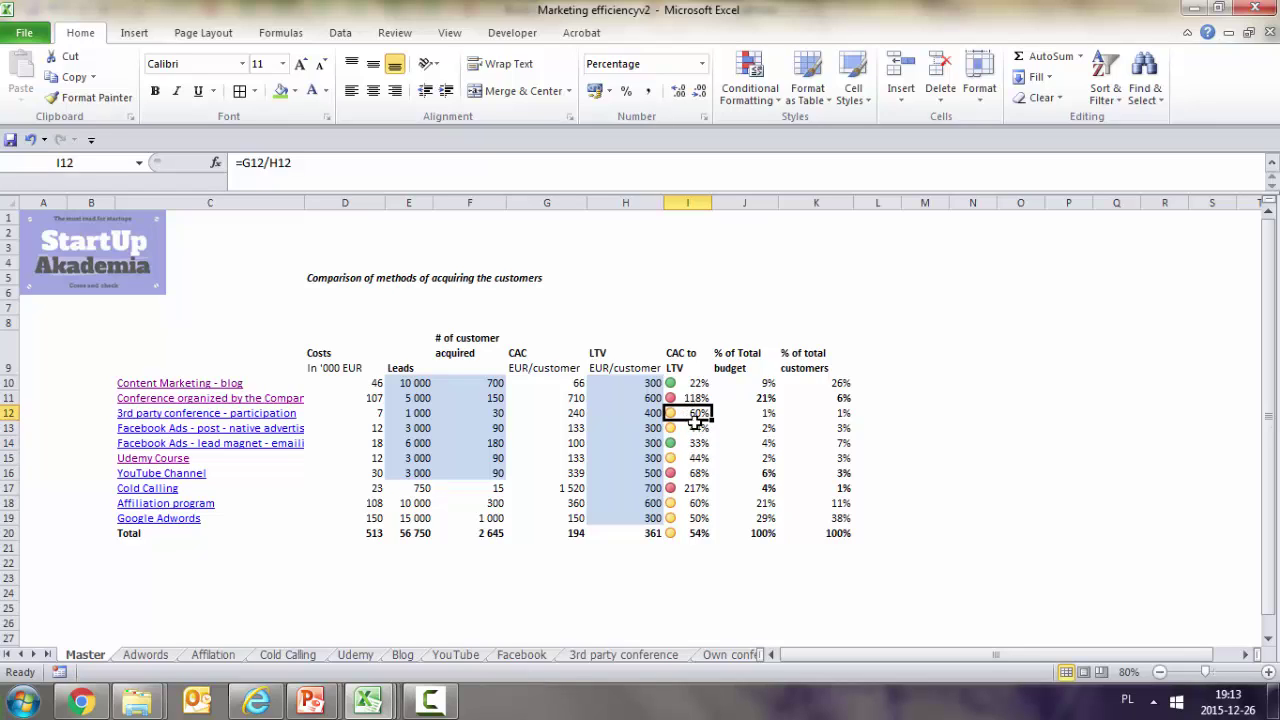
click(695, 428)
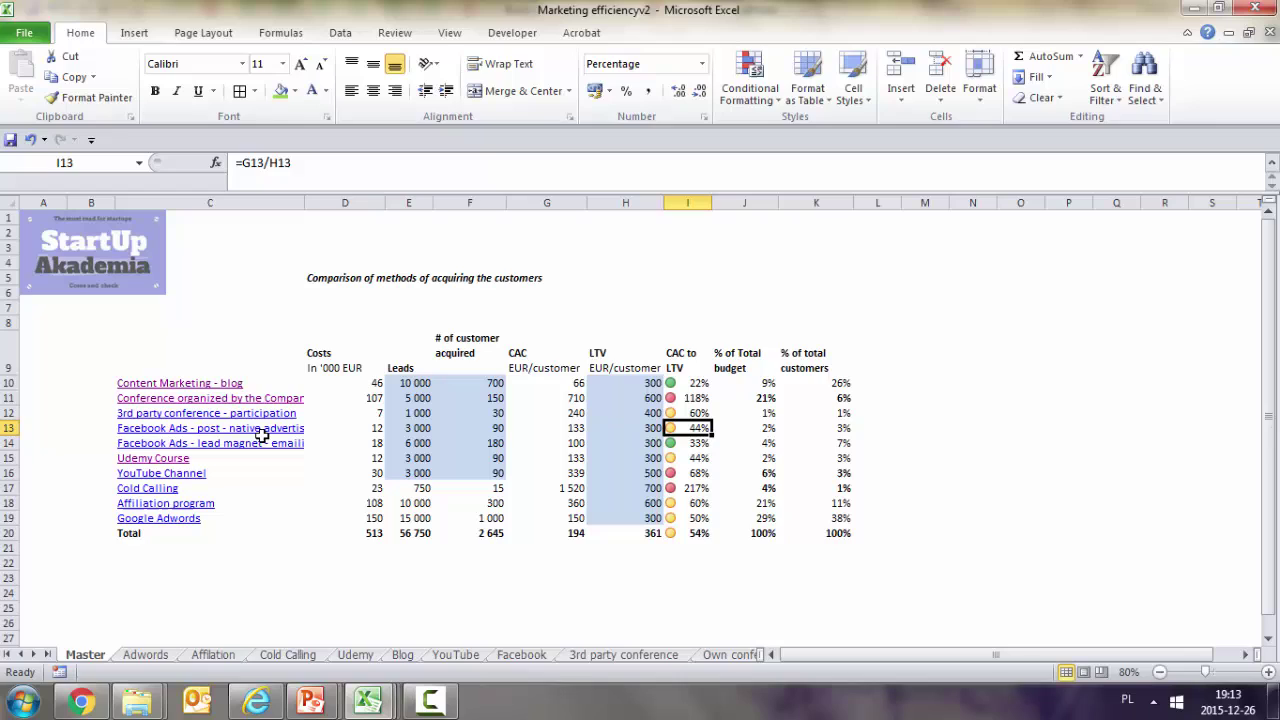
click(684, 458)
click(692, 502)
click(692, 518)
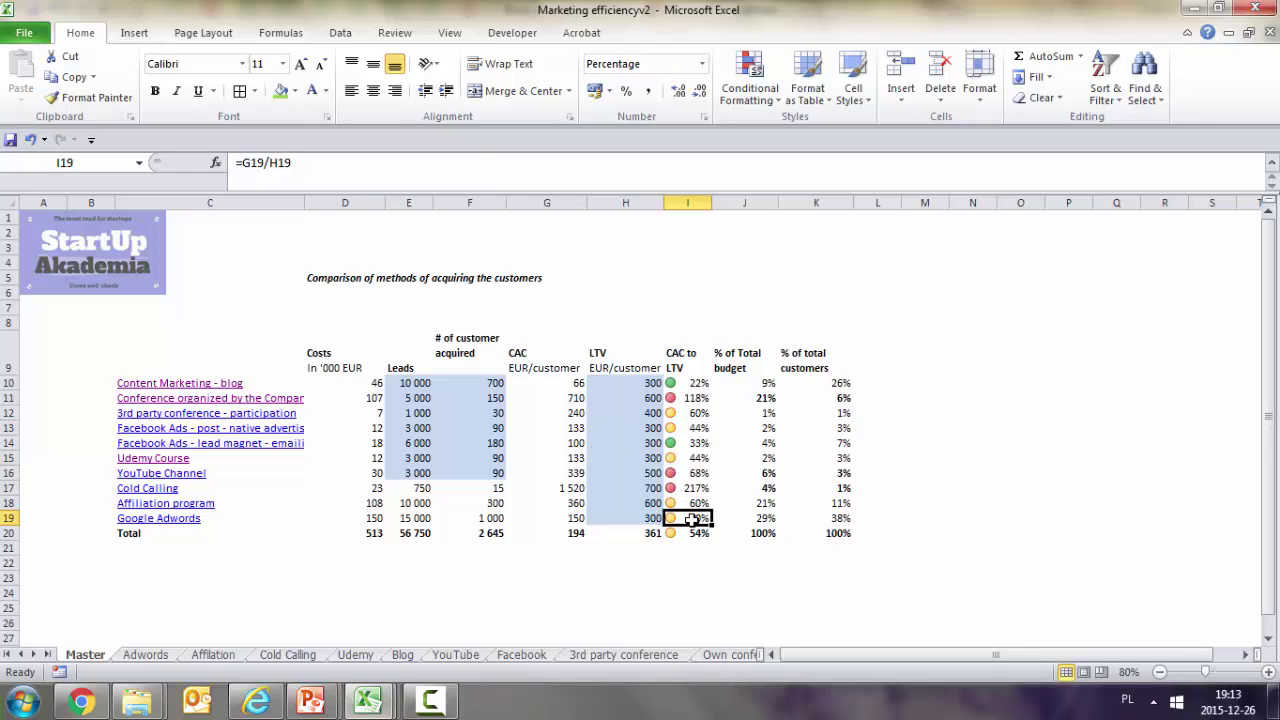
click(688, 472)
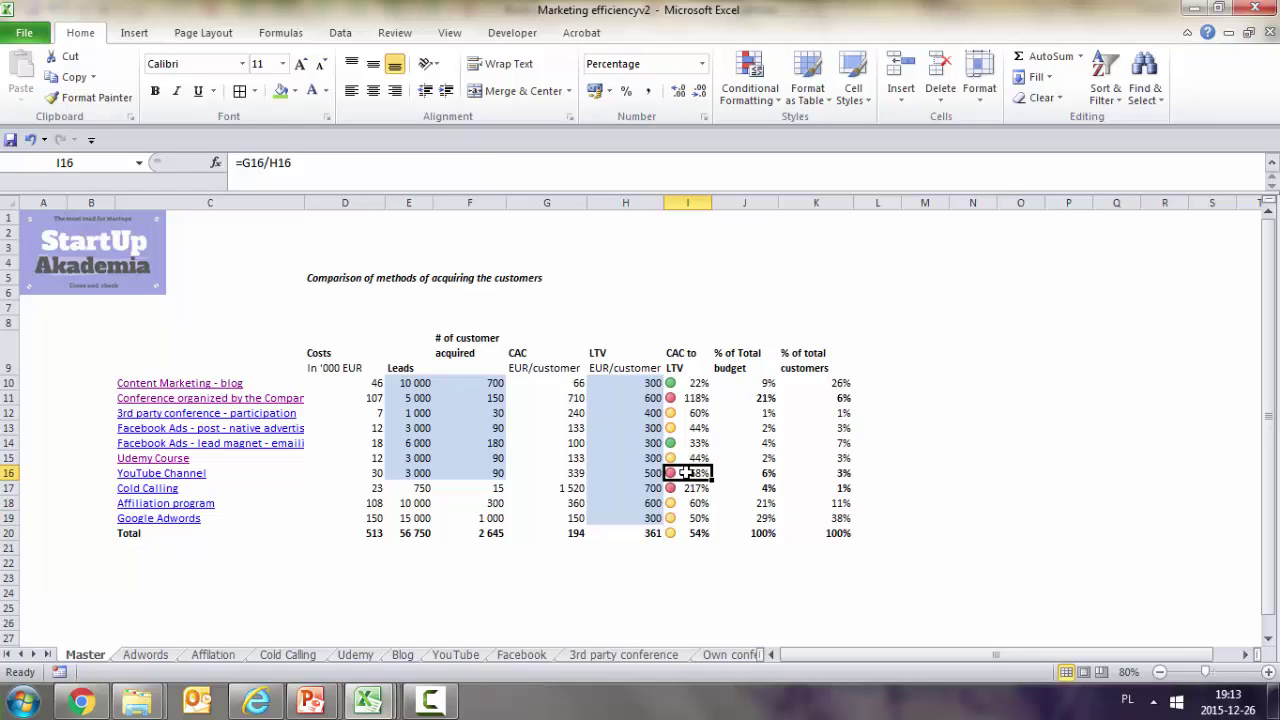
click(688, 307)
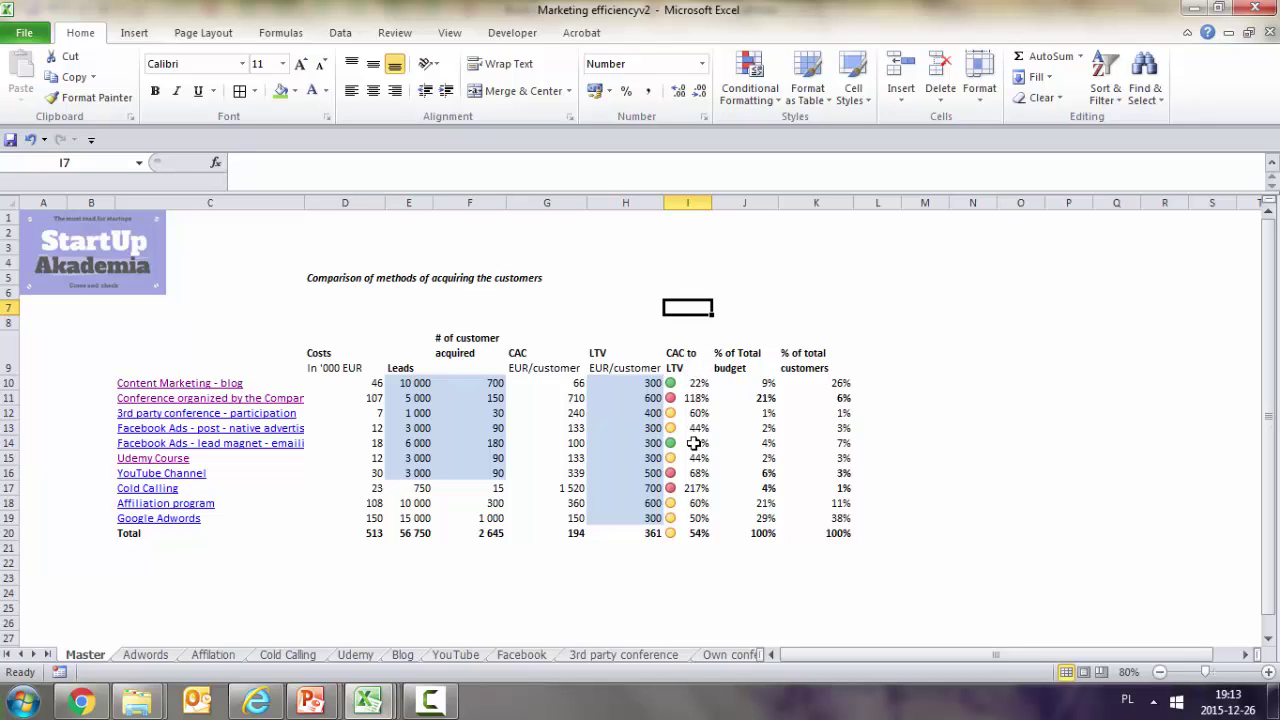
- Compare the full rows of the blog, Facebook lead magnet, YouTube Channel, Cold Calling and the company's own conference
click(6, 383)
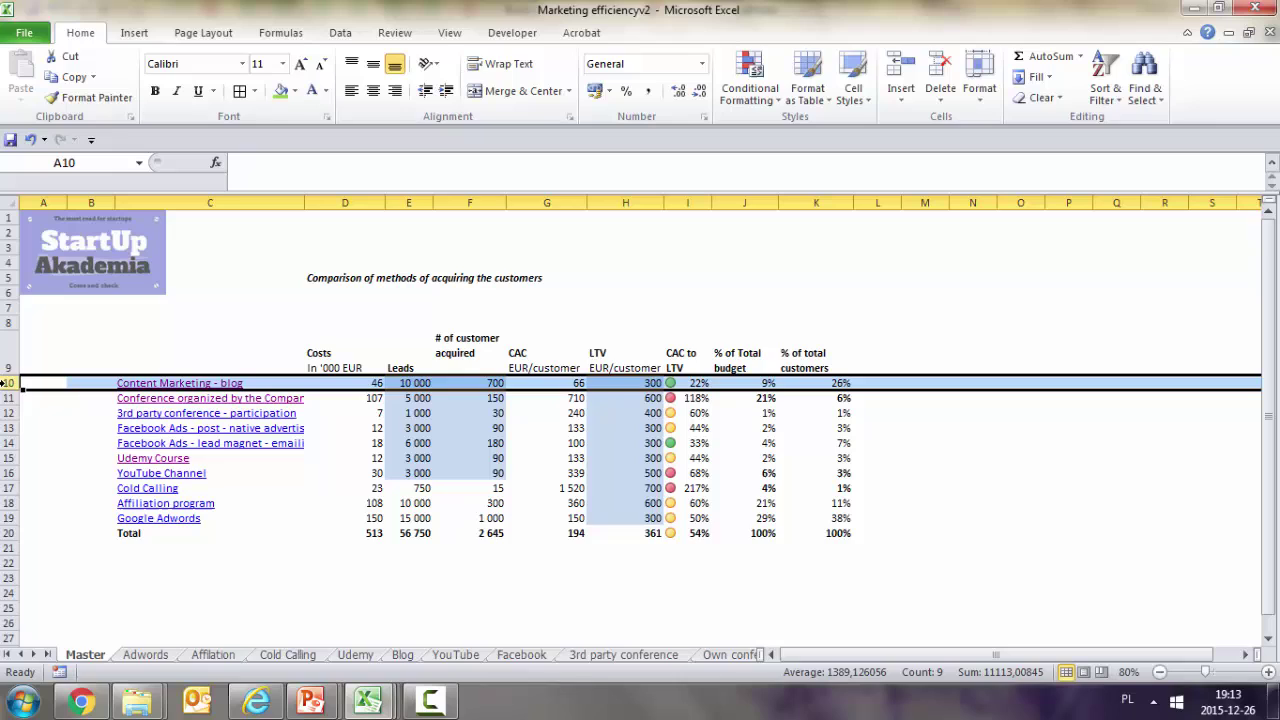
click(5, 445)
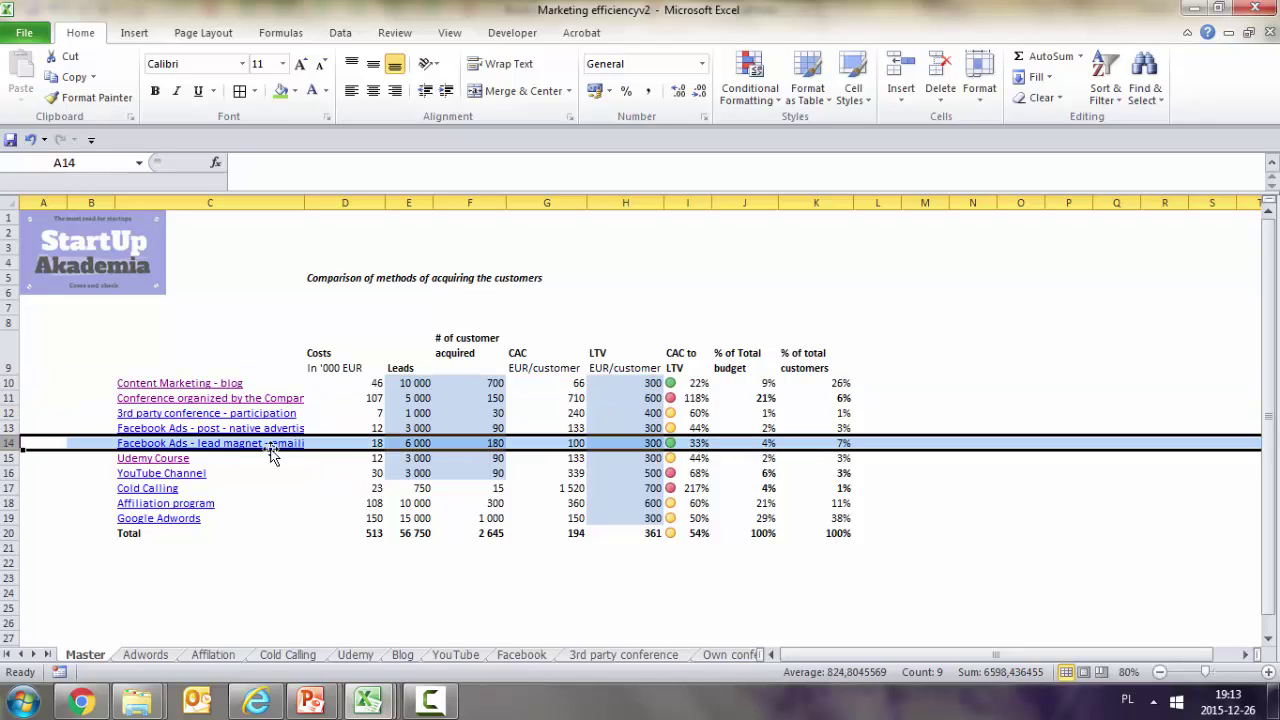
click(772, 472)
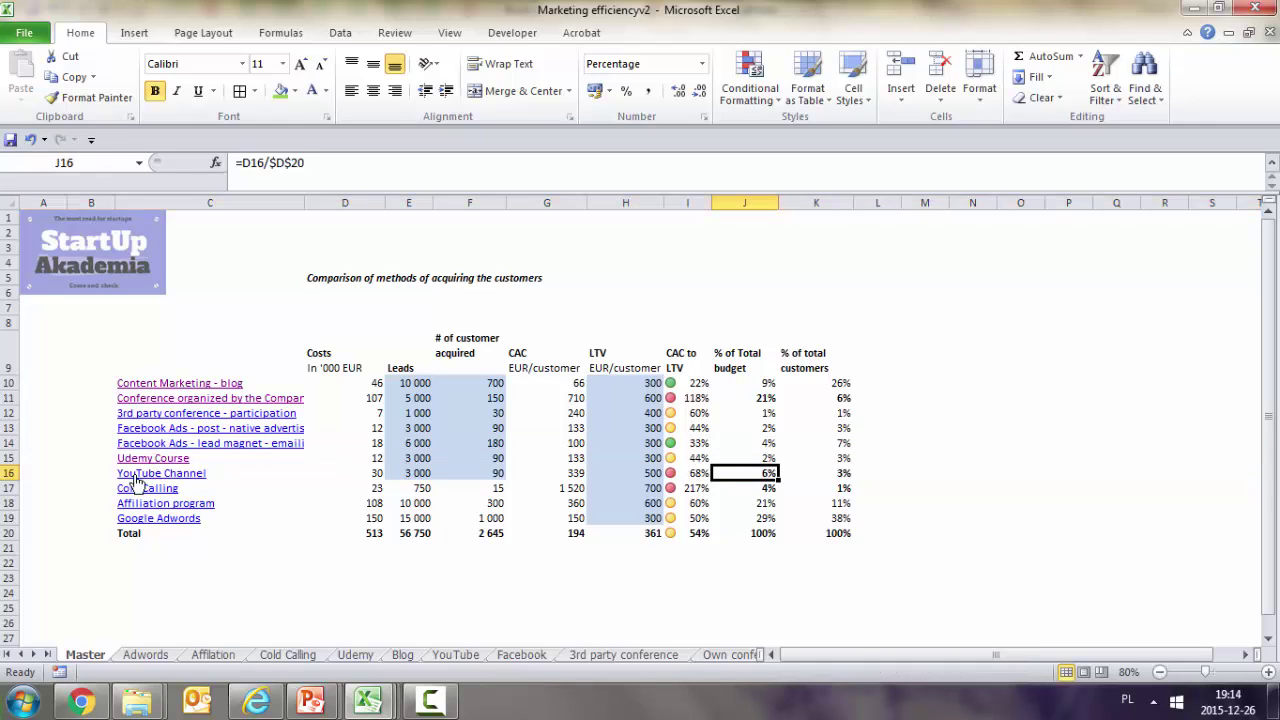
click(6, 473)
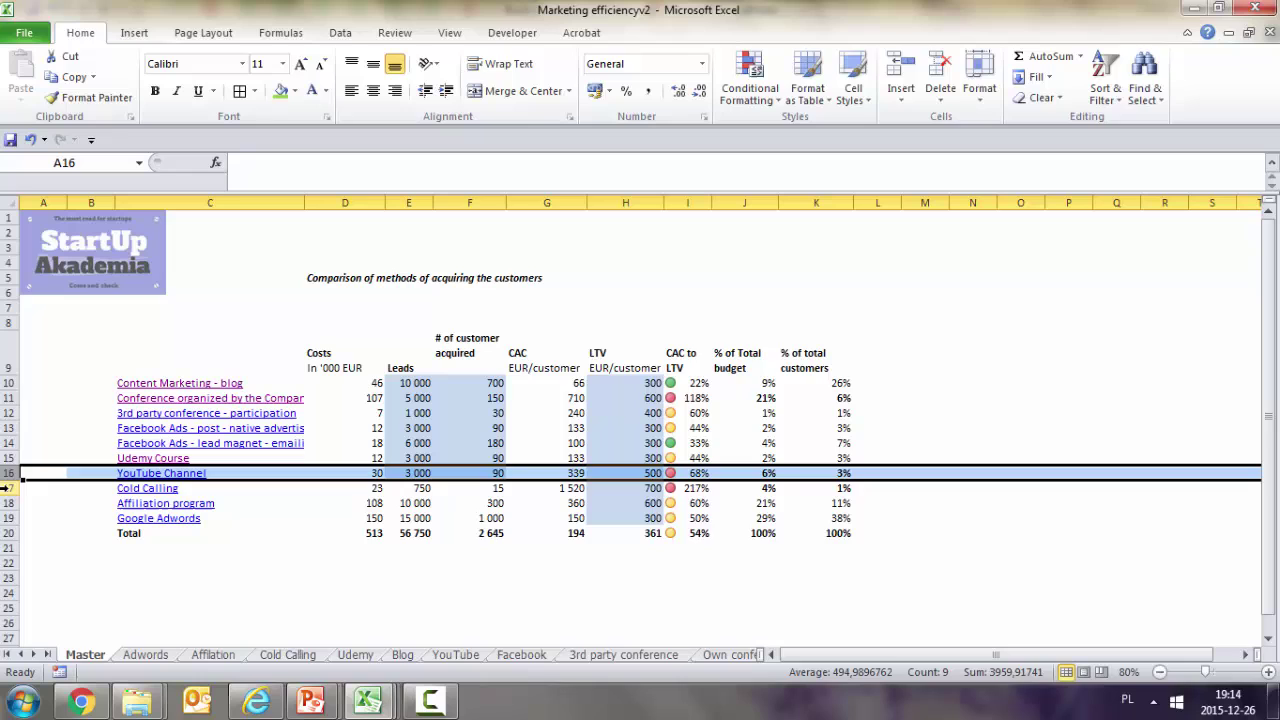
click(6, 488)
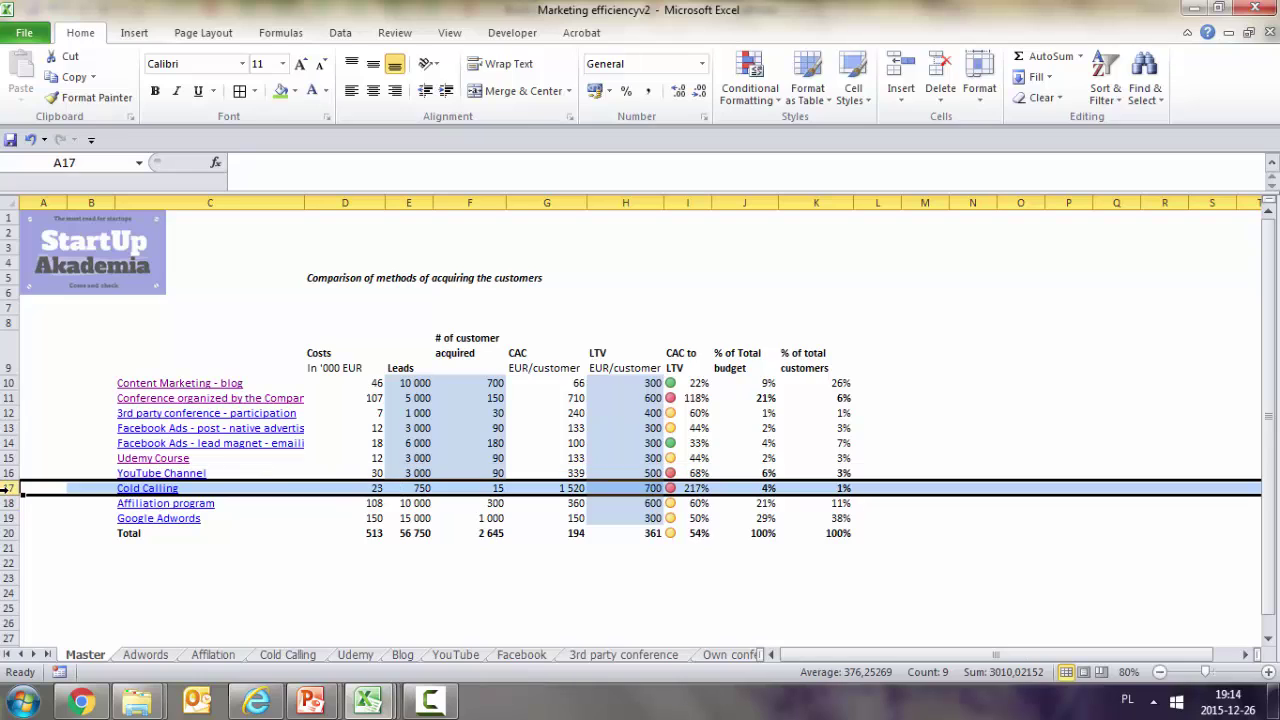
click(6, 398)
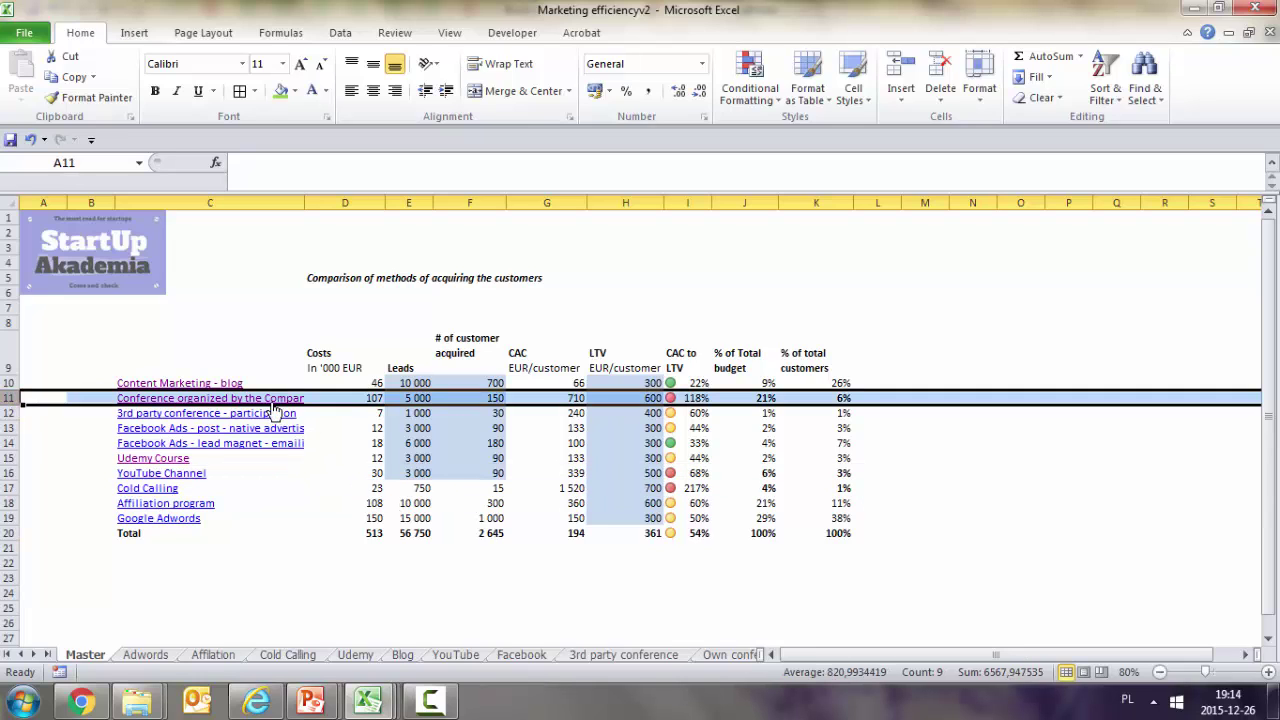
- Sum the budget and customer shares of the own conference, YouTube and Cold Calling, and check the conference's and Cold Calling's CAC to LTV
click(752, 400)
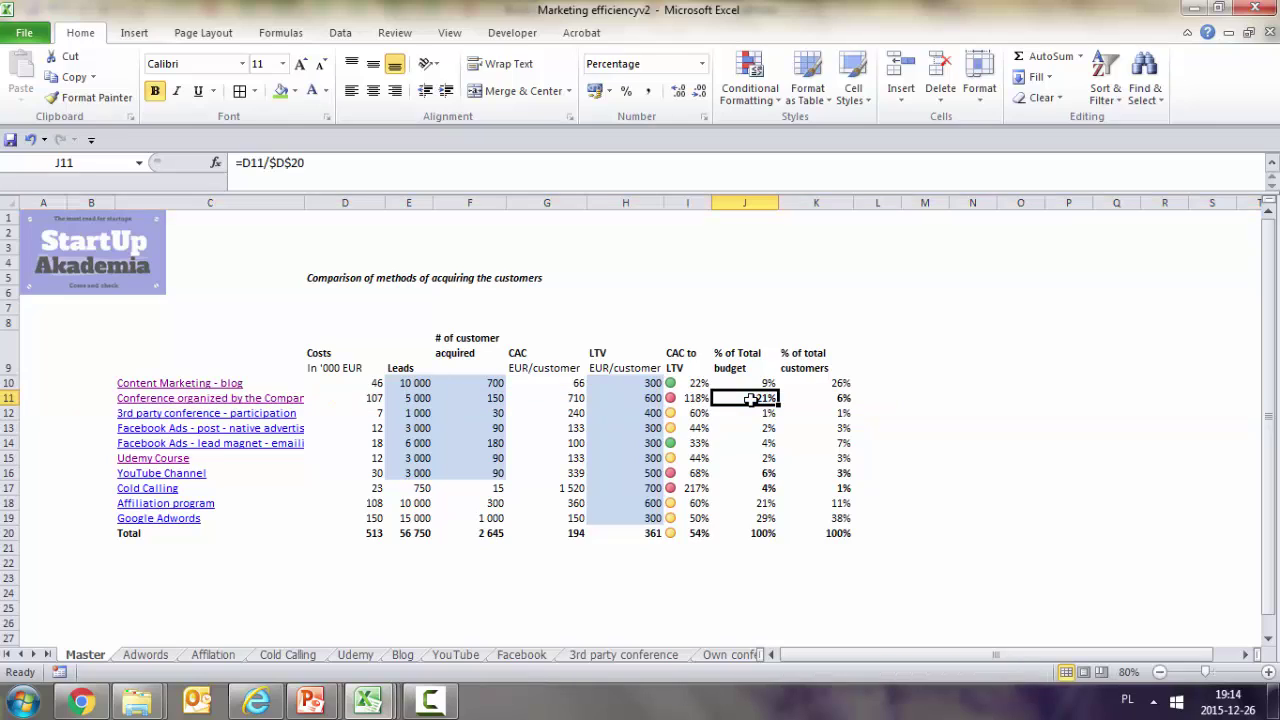
ctrl+click(765, 473)
ctrl+click(765, 488)
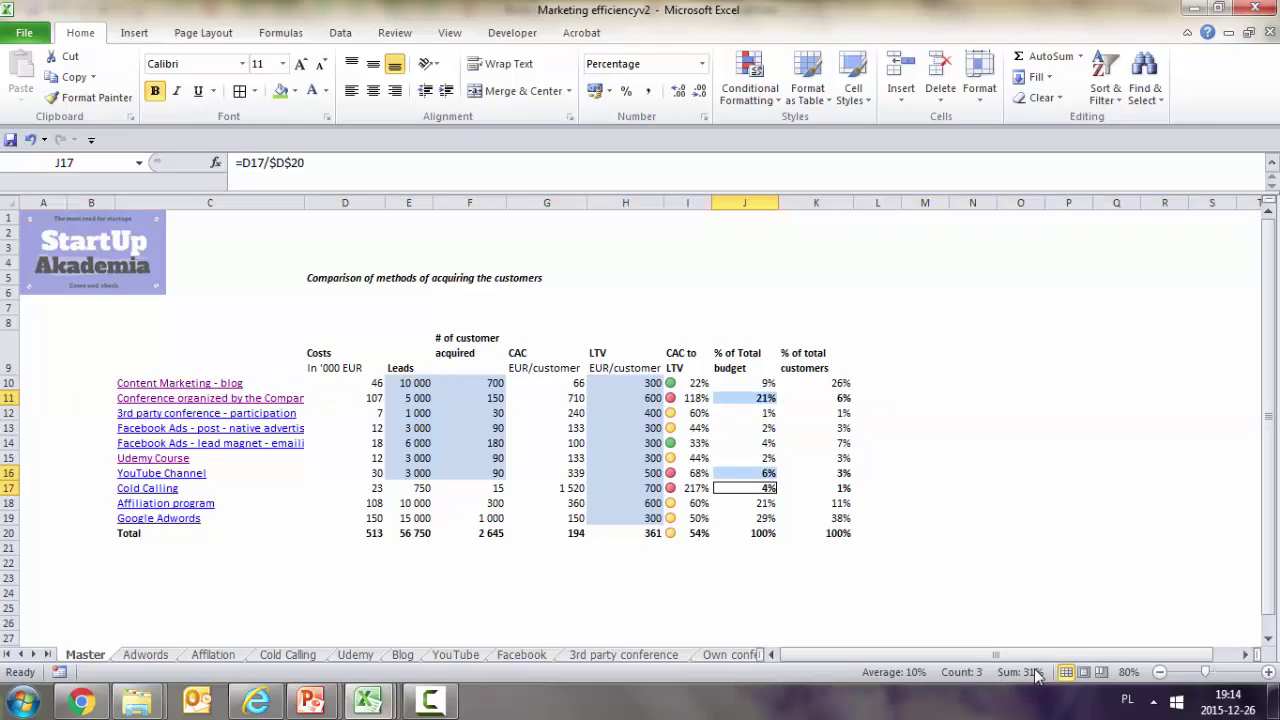
click(834, 398)
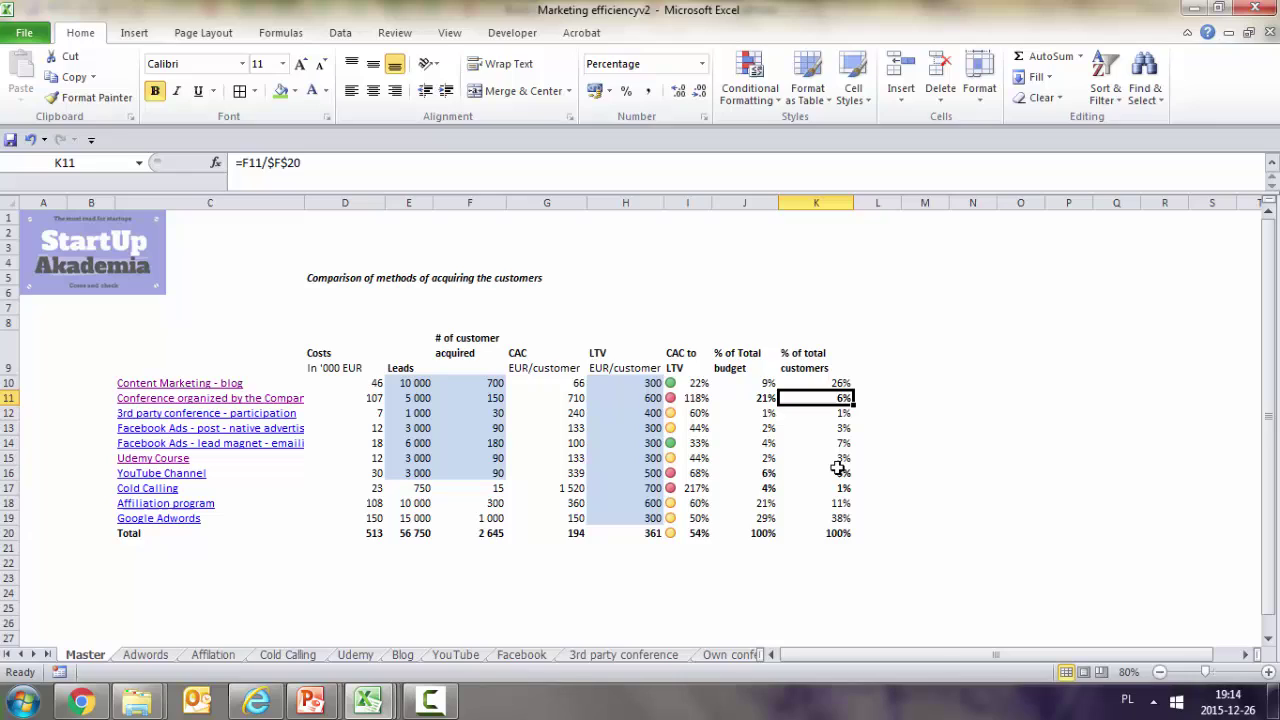
ctrl+click(835, 473)
ctrl+click(835, 488)
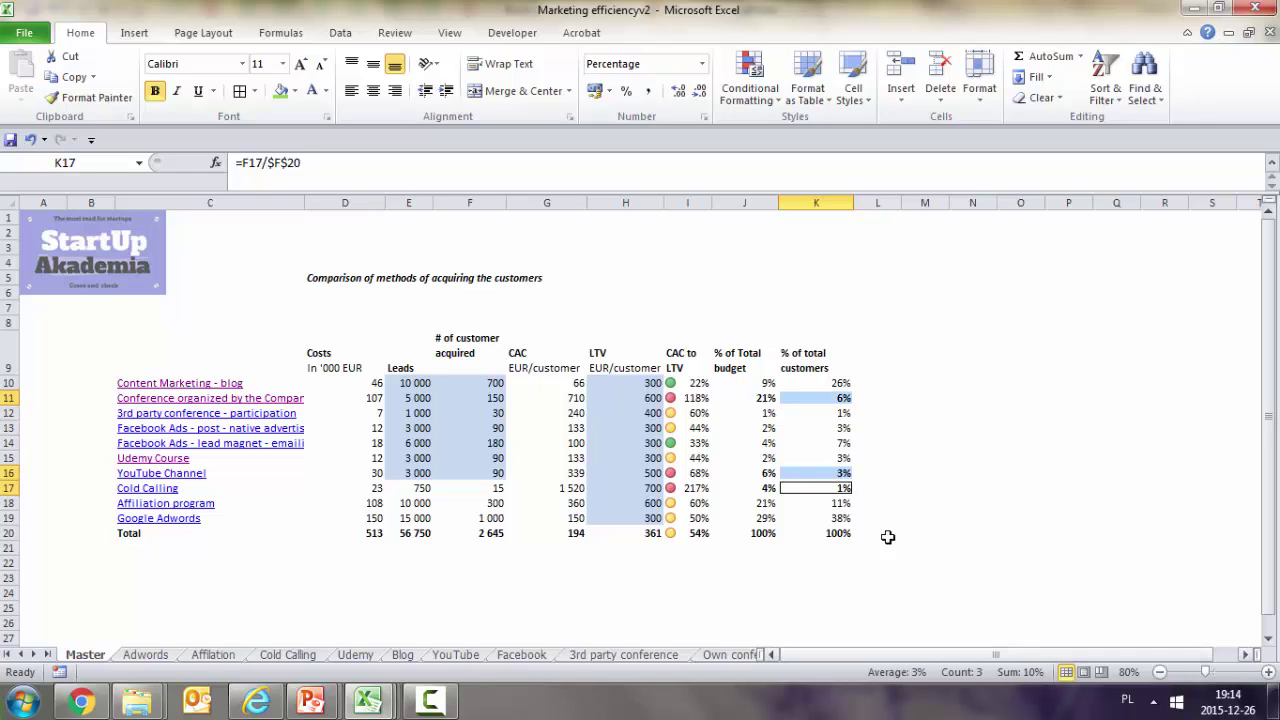
click(692, 398)
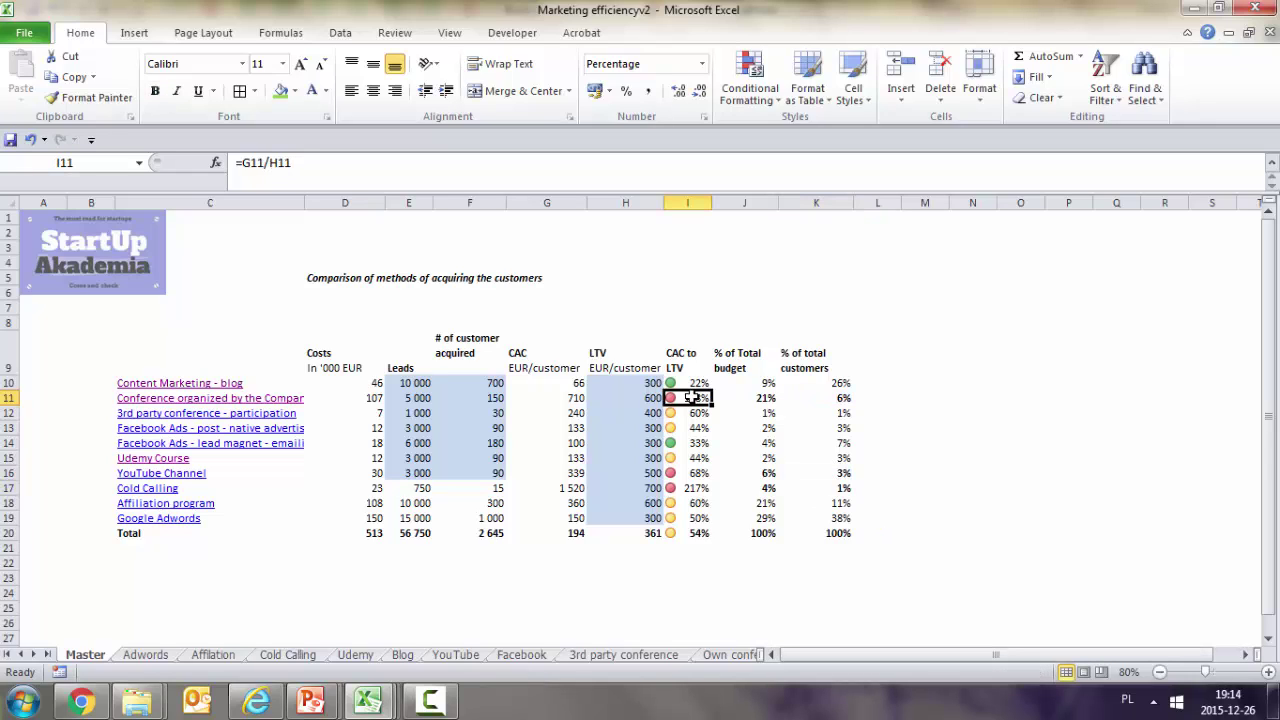
click(697, 488)
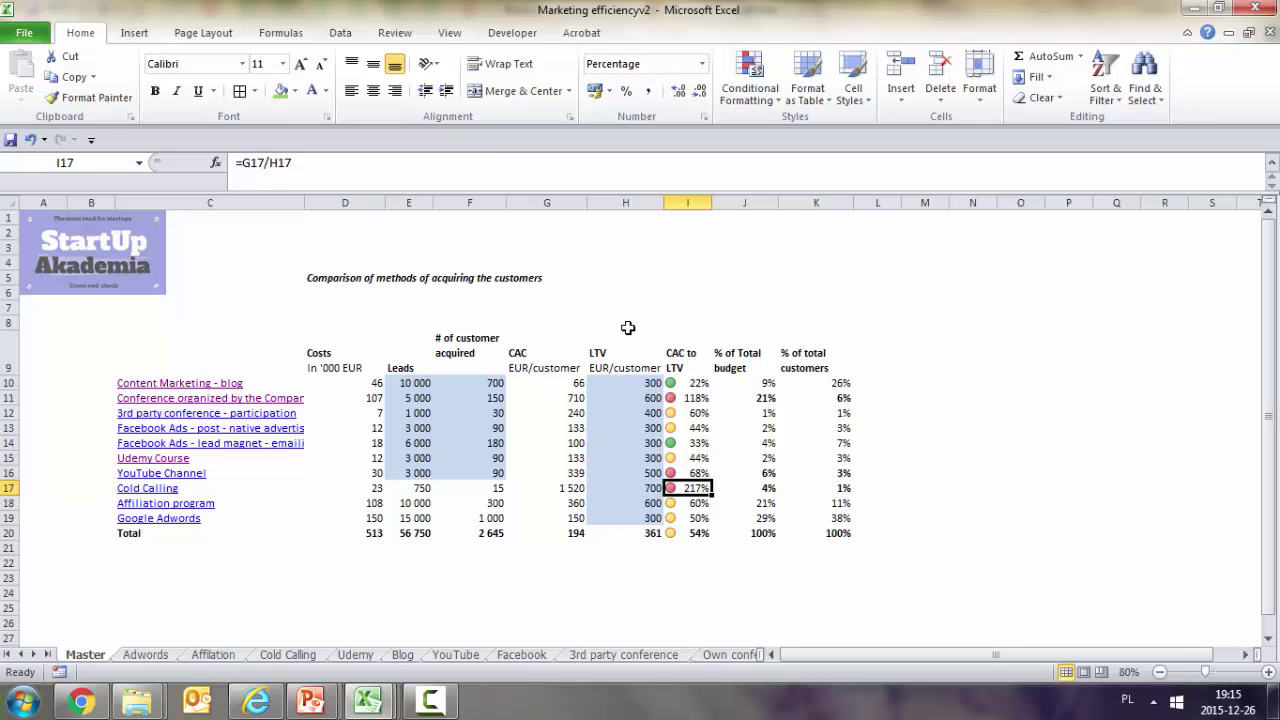
- Check the own conference's budget share formula and compare the CAC to LTV ratios of the blog, 3rd party conference and Facebook post ads
click(754, 397)
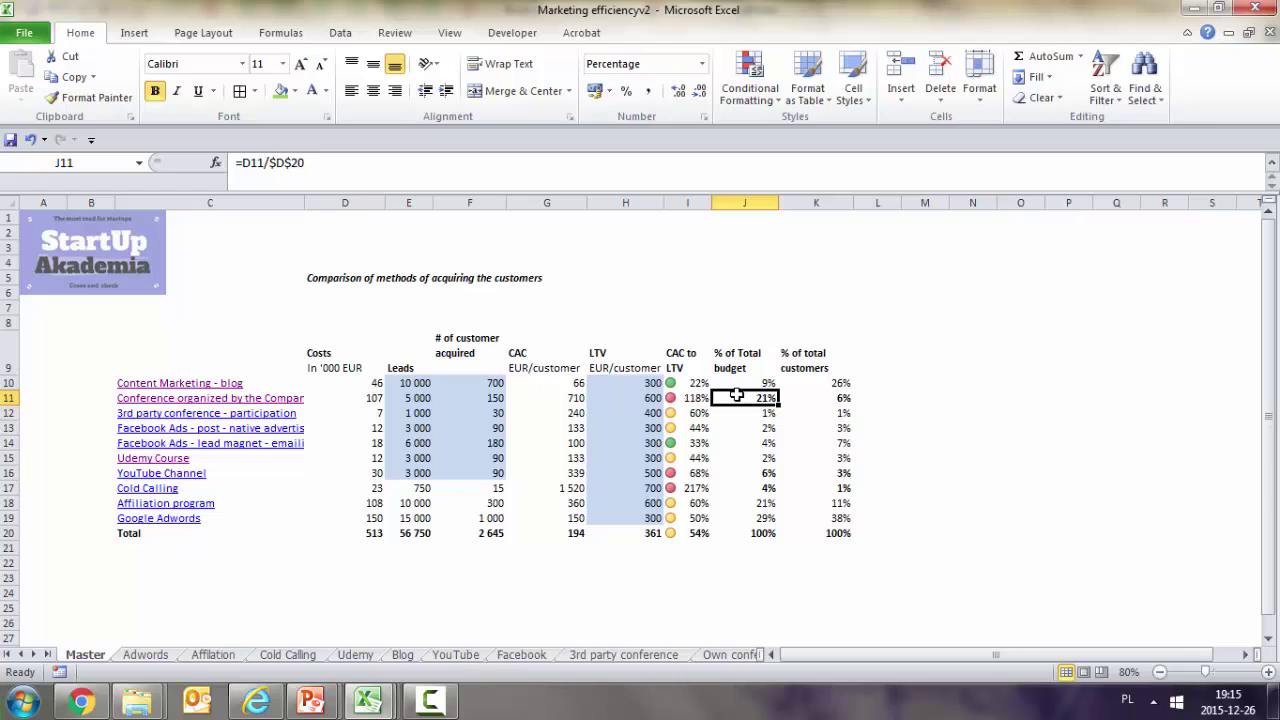
click(692, 381)
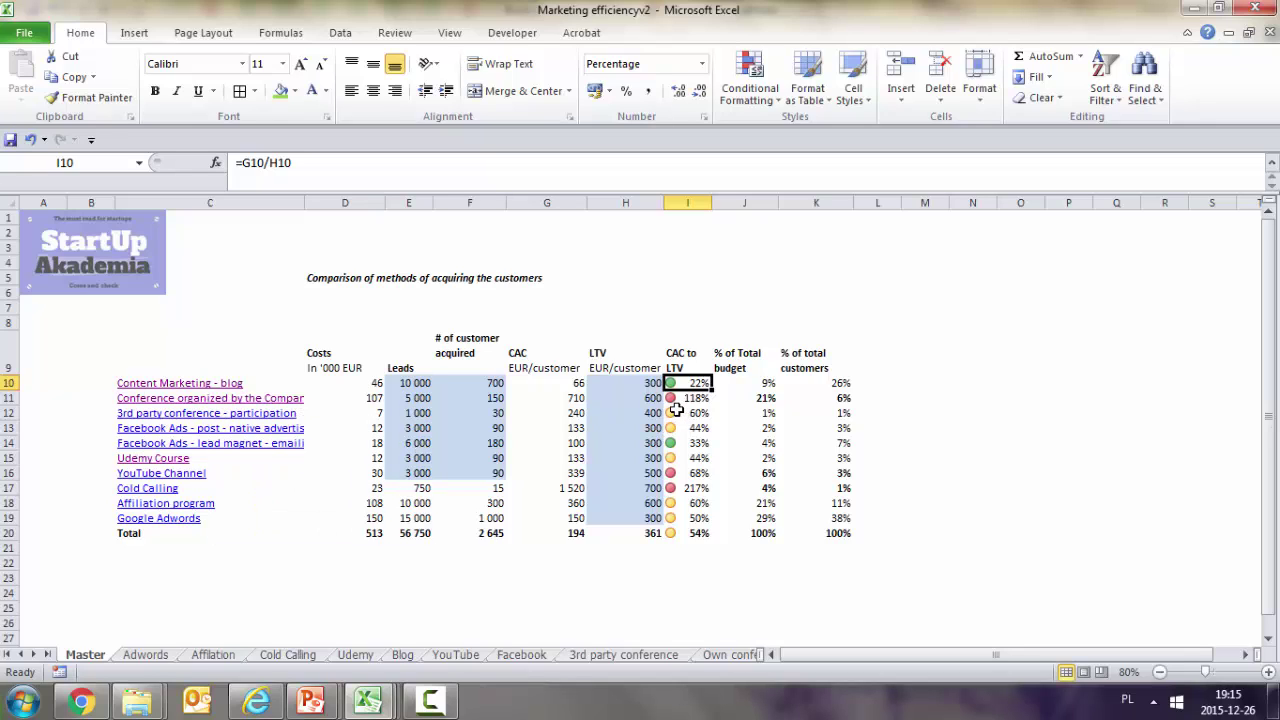
scroll(676, 412, right, 1)
drag(652, 412, 652, 430)
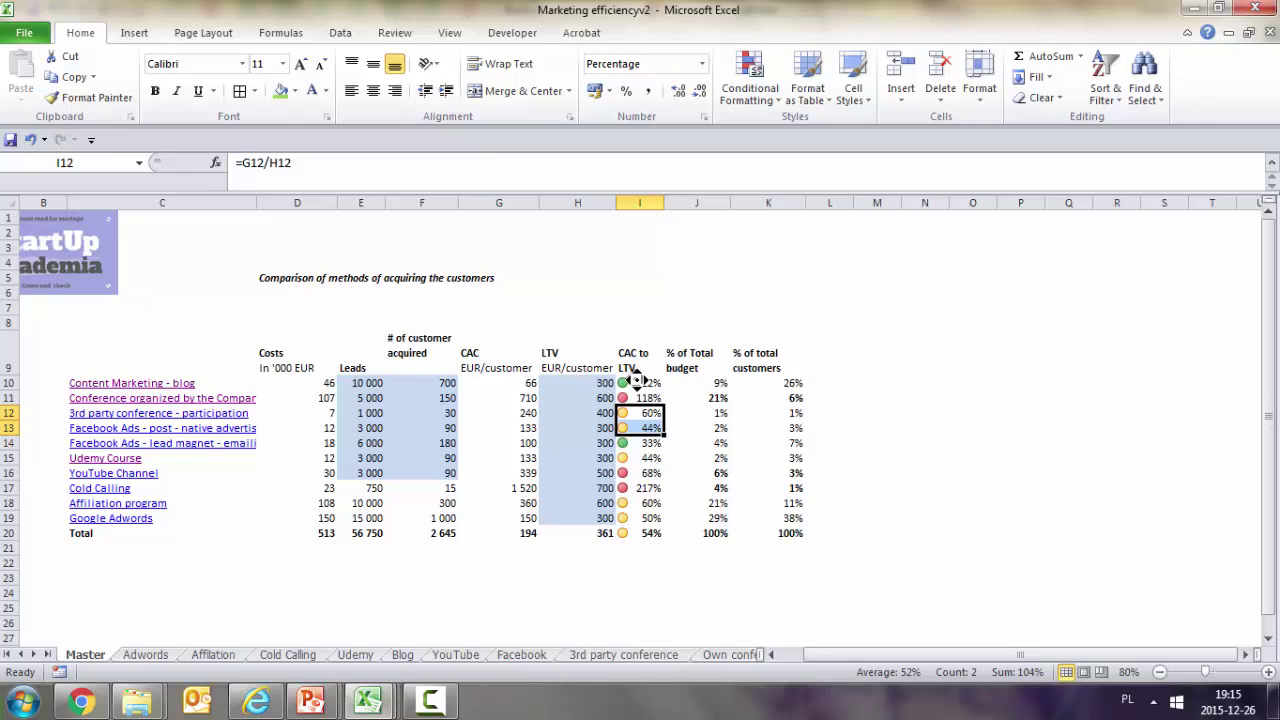
scroll(642, 381, right, 1)
click(608, 383)
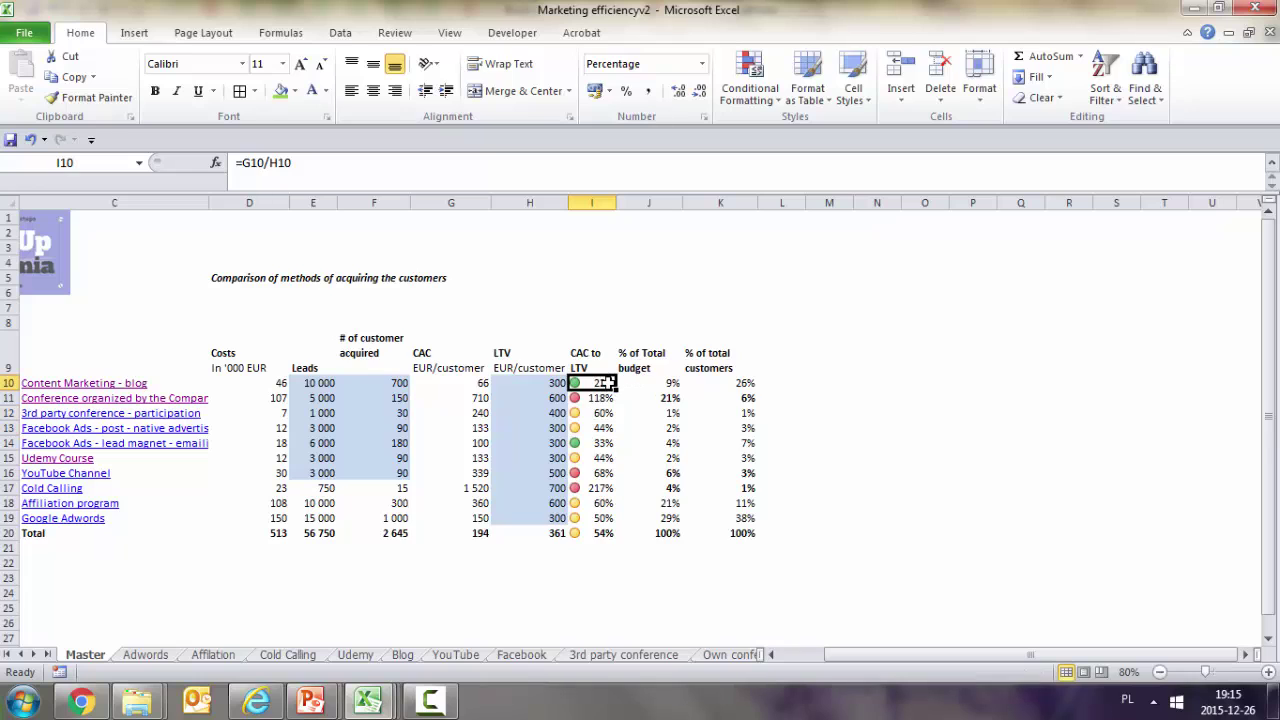
- Review the Content Marketing - blog row from its cost reference to its CAC to LTV formula
key(Left)
key(Home)
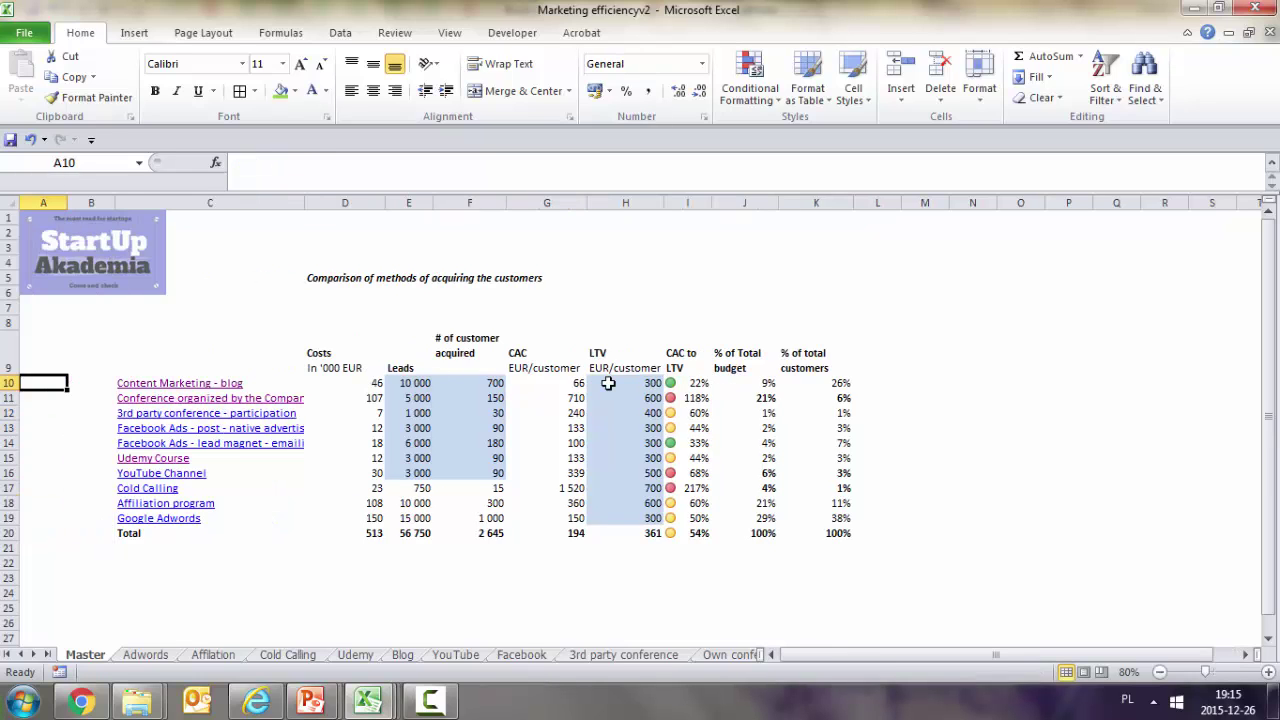
key(Right)
key(Right)
key(Right)
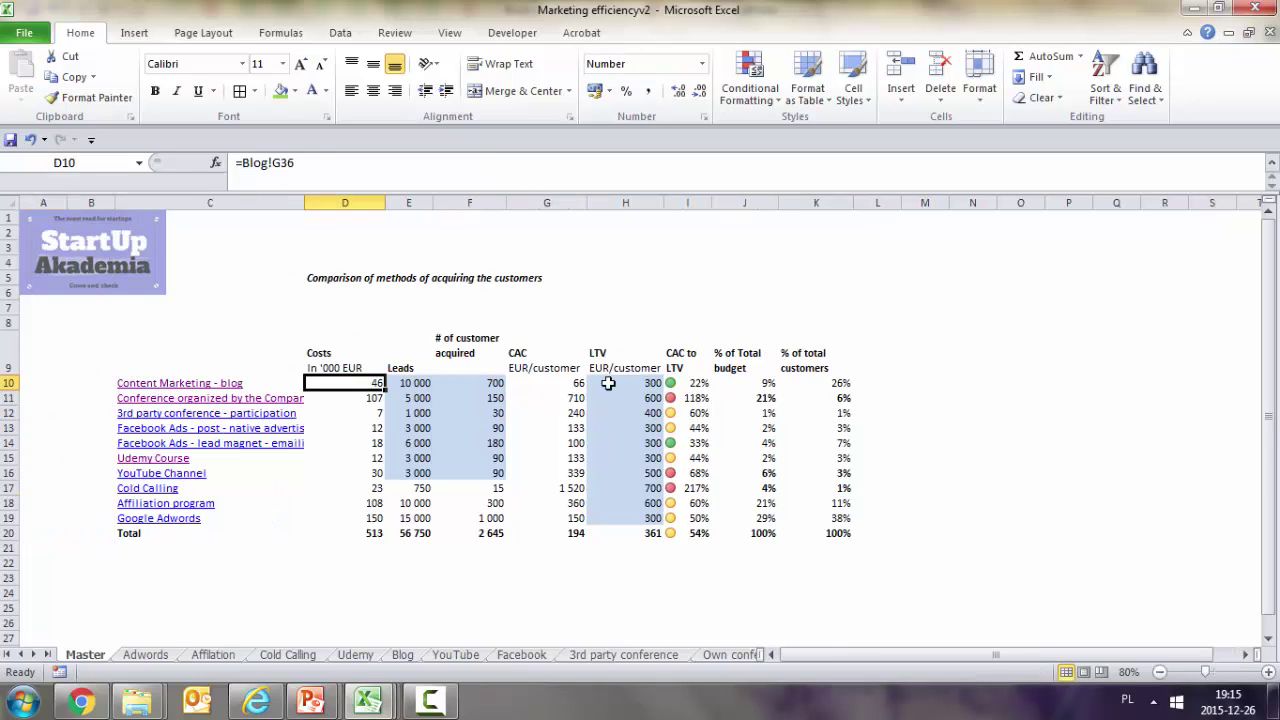
click(697, 382)
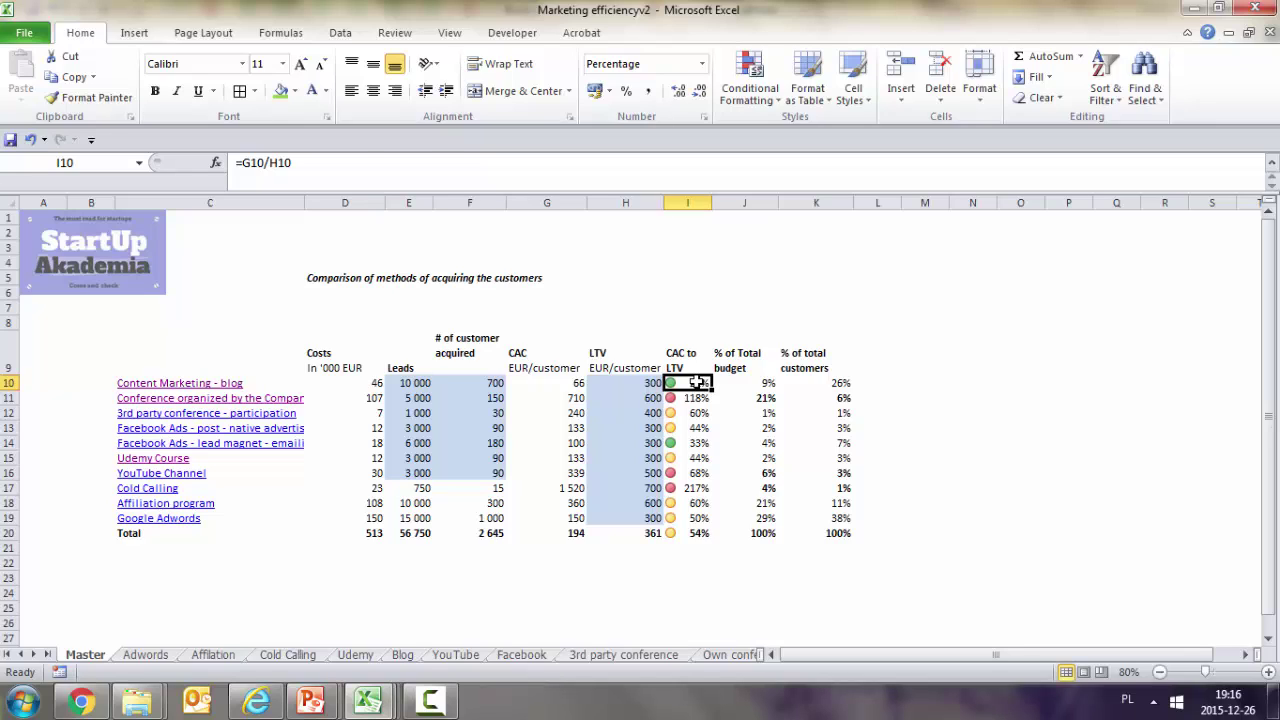
- Examine the SUMPRODUCT formula and its referenced ranges behind the LTV in the Total row, leaving it unchanged
key(ctrl+Down)
key(Left)
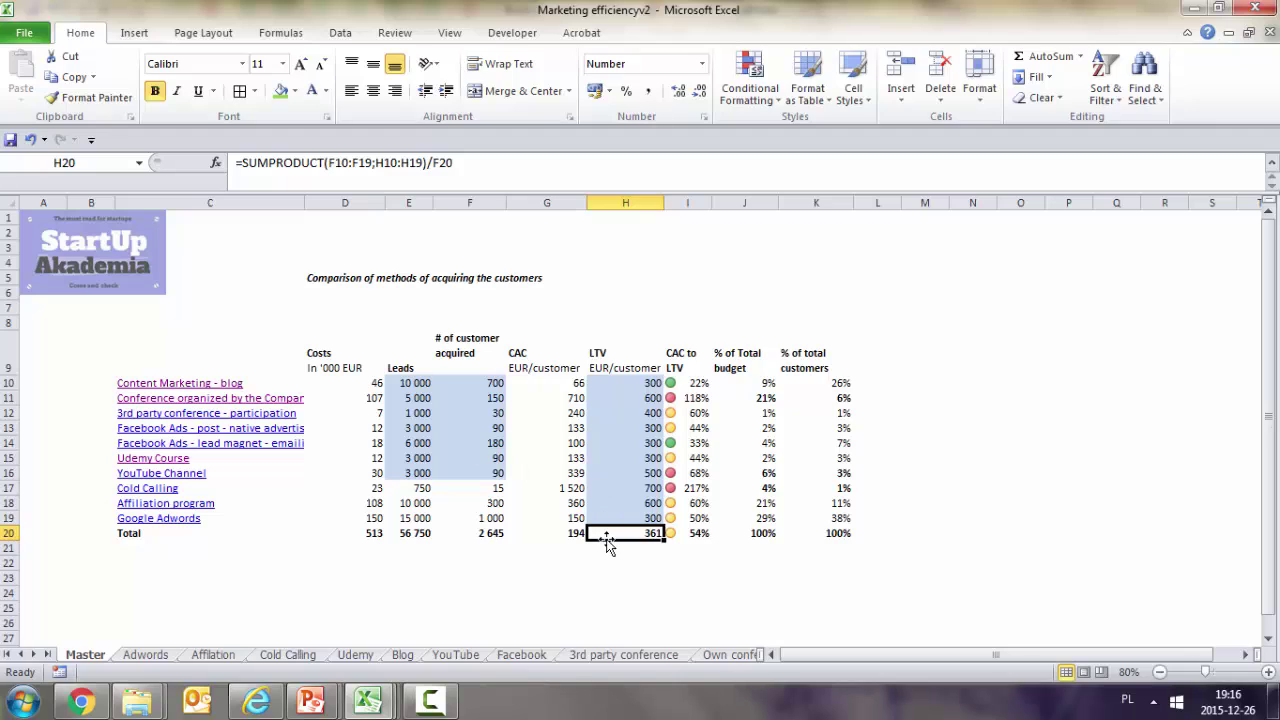
click(427, 163)
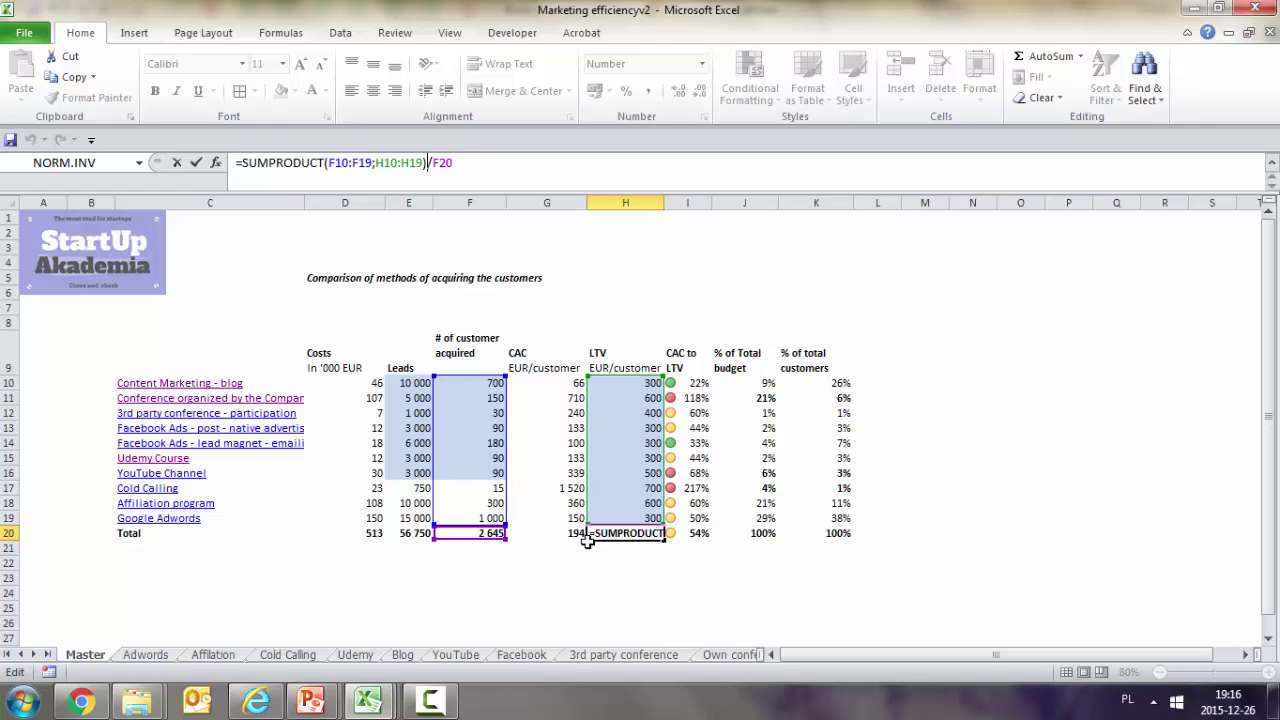
key(ctrl+Return)
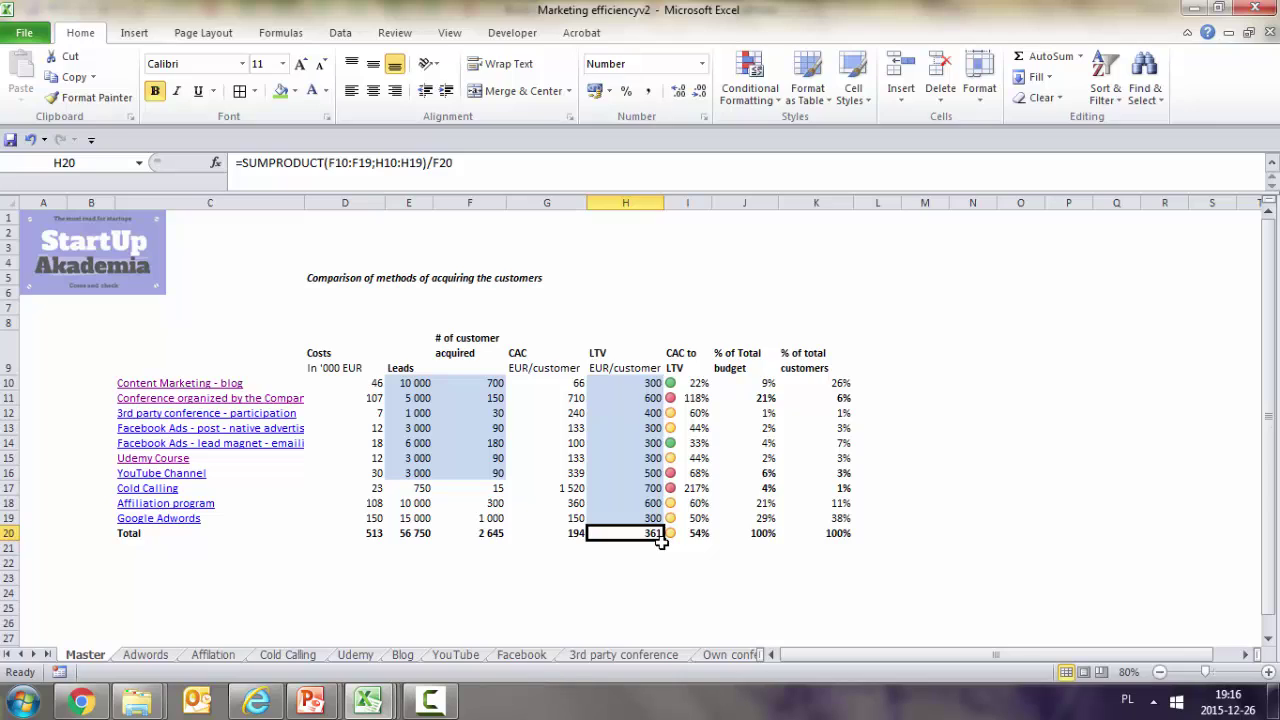